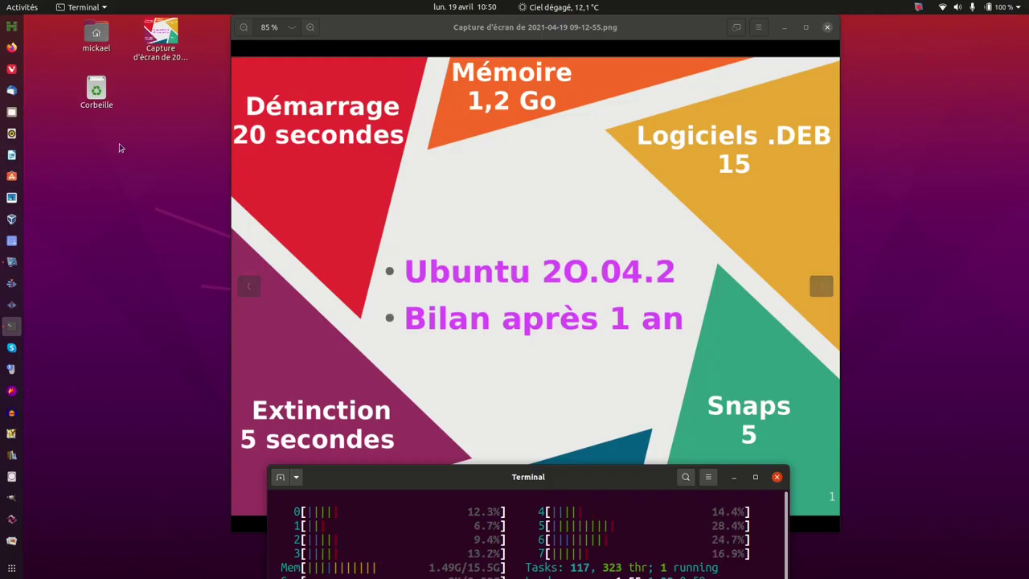
Open the home folder in the file manager, and switch its contents to list view and back to icon view
left_click(9, 114)
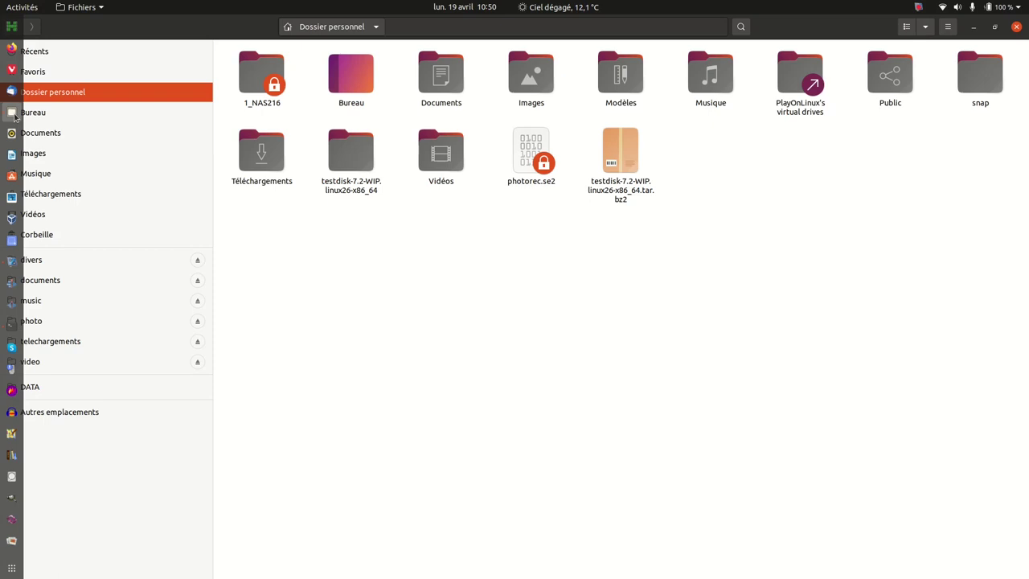
left_click(907, 29)
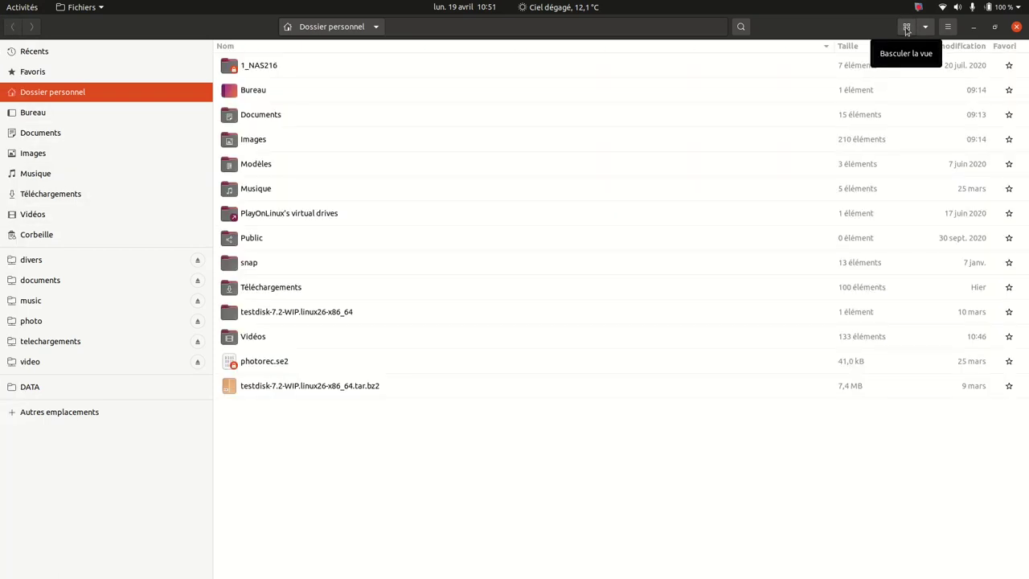
left_click(906, 28)
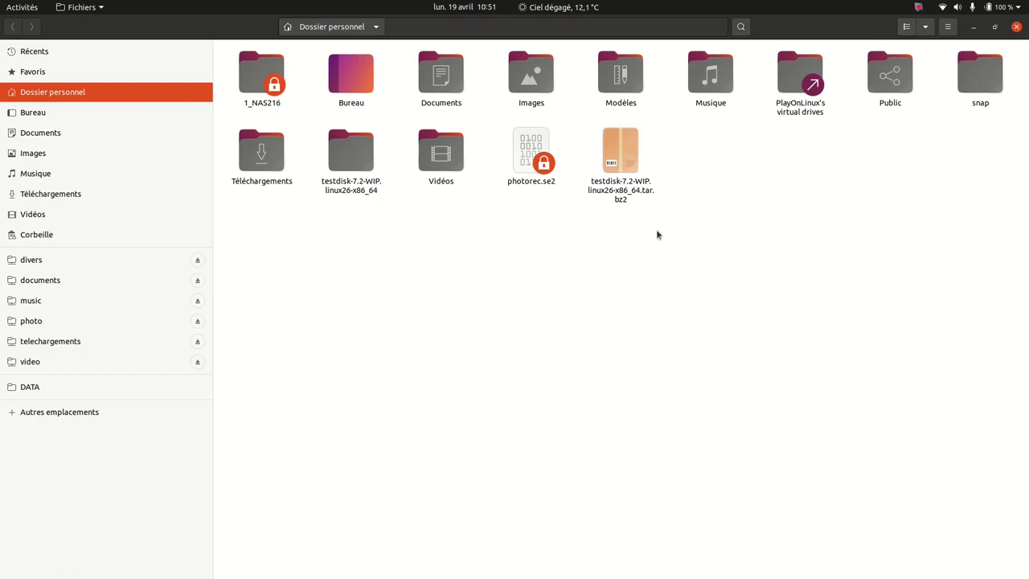
Review the Comportement settings in the file manager's preferences, including the opening action, and close the preferences
left_click(950, 28)
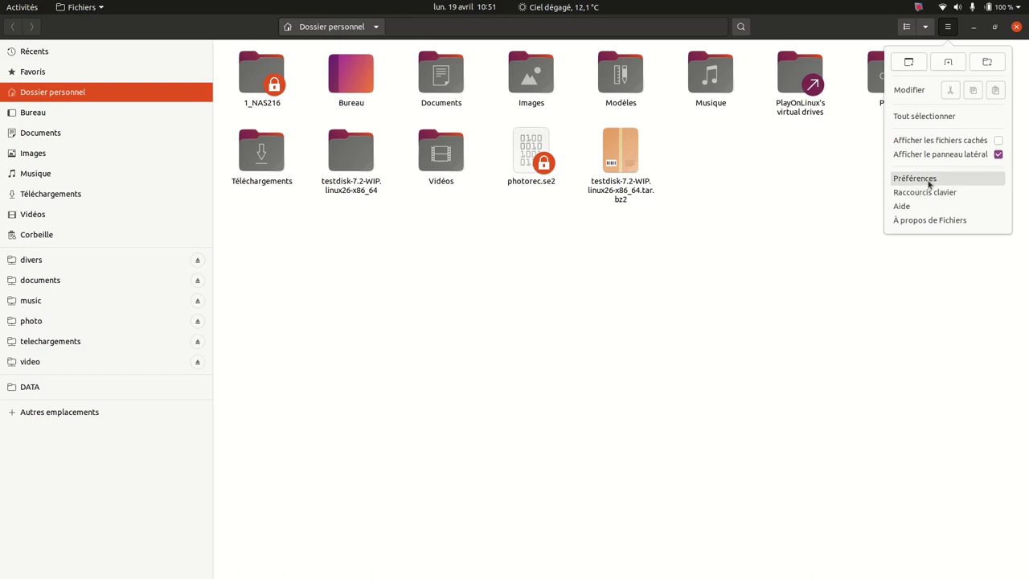
left_click(916, 178)
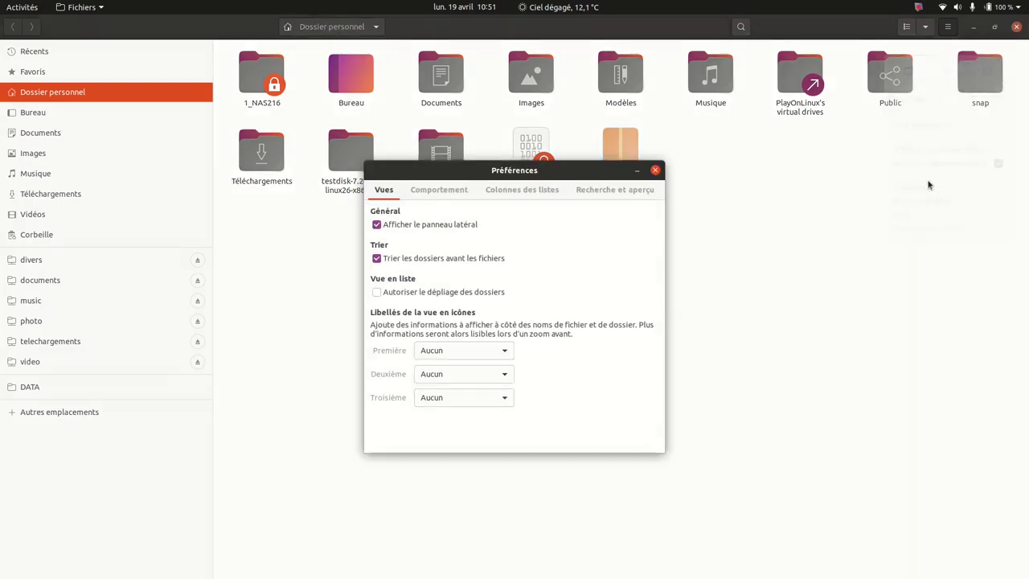
left_click(435, 191)
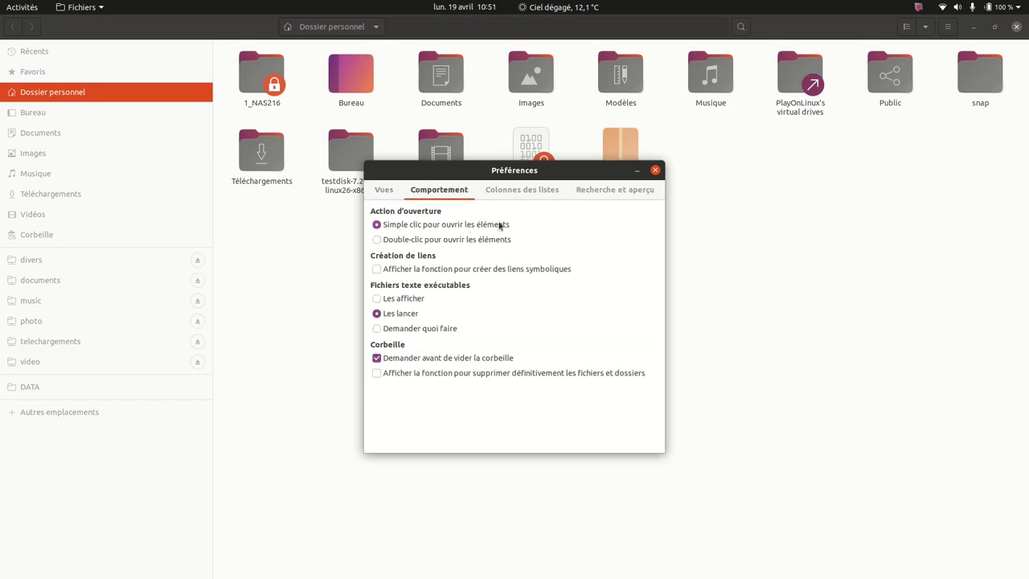
left_click(655, 171)
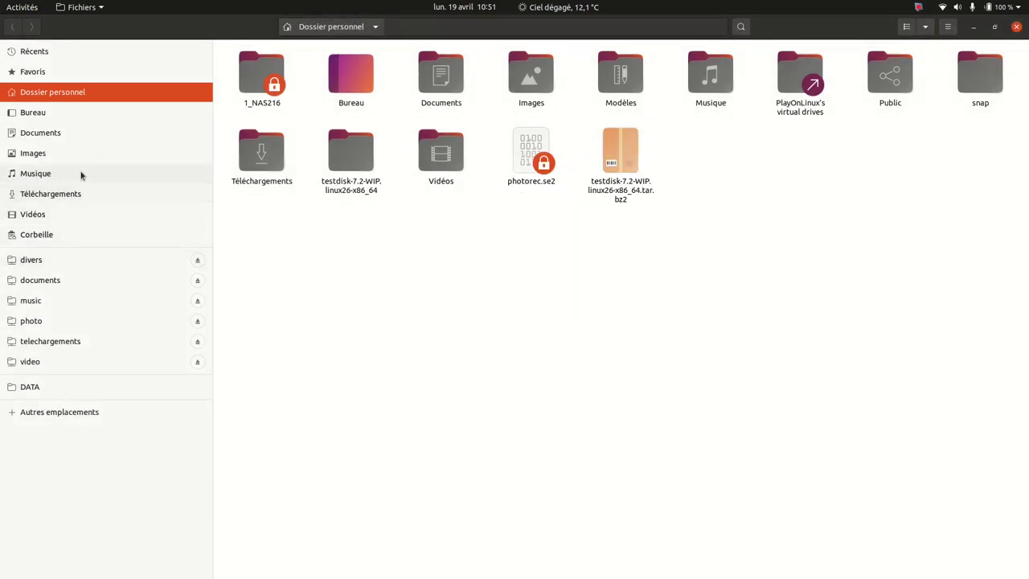
View USB vers USB C.png from the Images folder and close the image viewer
left_click(63, 155)
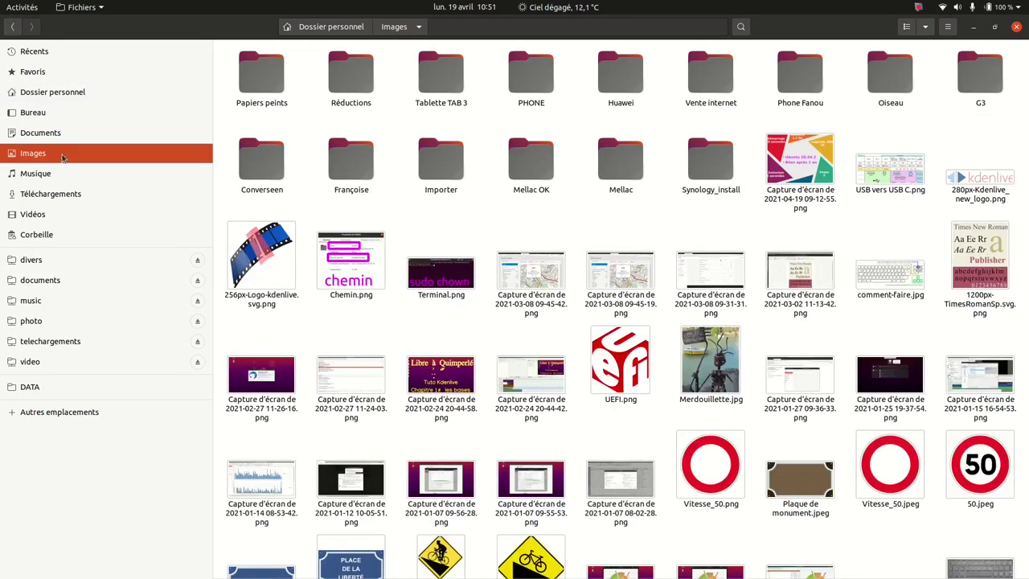
double_click(898, 176)
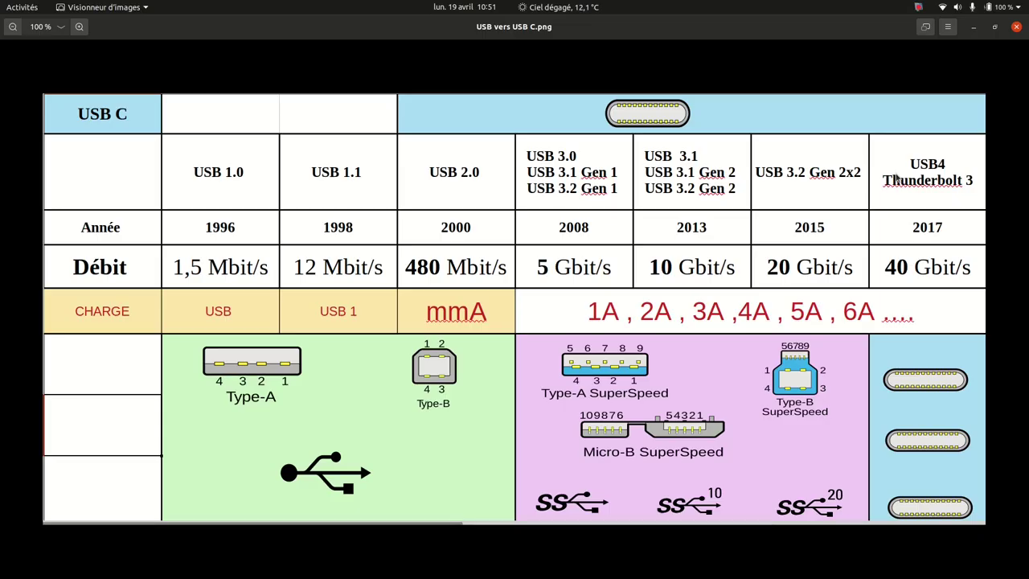
left_click(1017, 27)
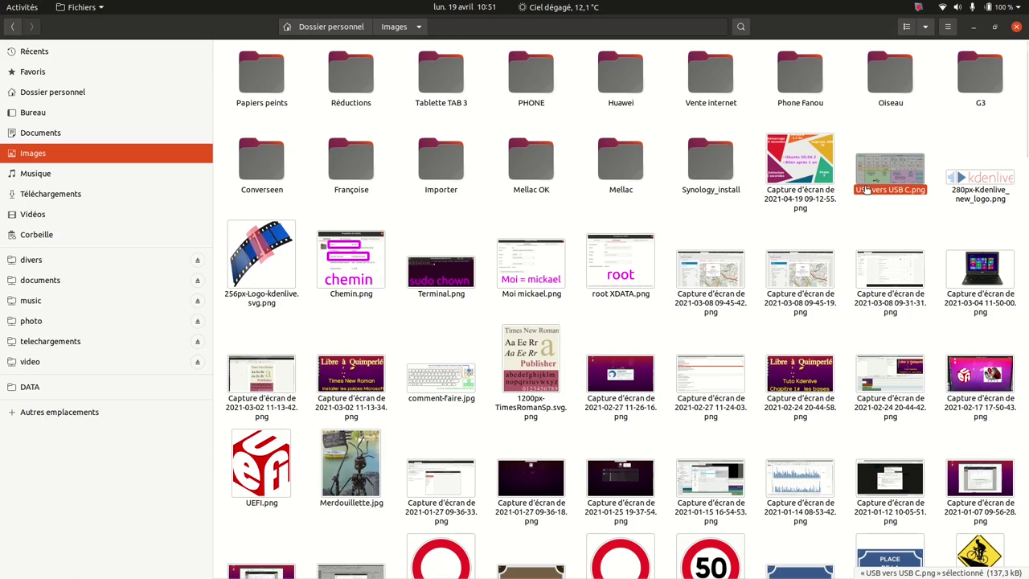
Add 280px-Kdenlive_new_logo.png and the 2021-03-08 screenshots 09-31-31, 09-45-19 and 09-45-42 to the selection, and view and close Terminal.png
left_click(971, 196, "ctrl")
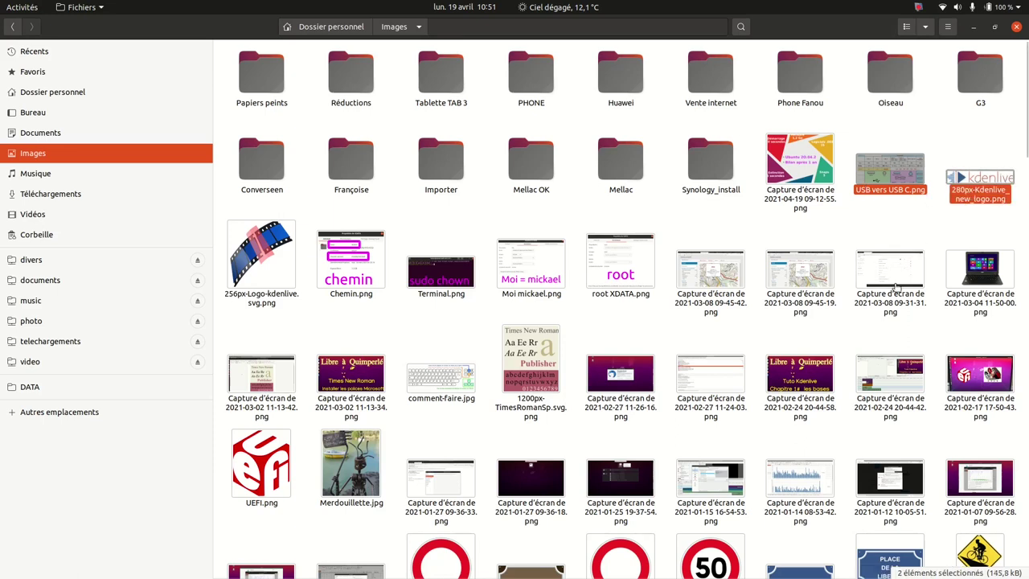
left_click(890, 271, "ctrl")
left_click(810, 279, "ctrl")
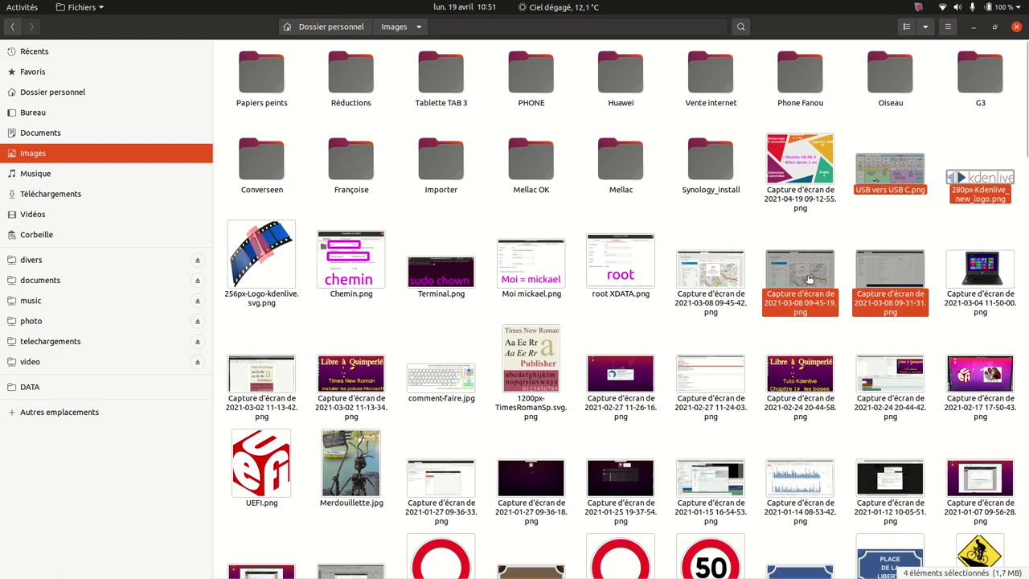
left_click(708, 275, "ctrl")
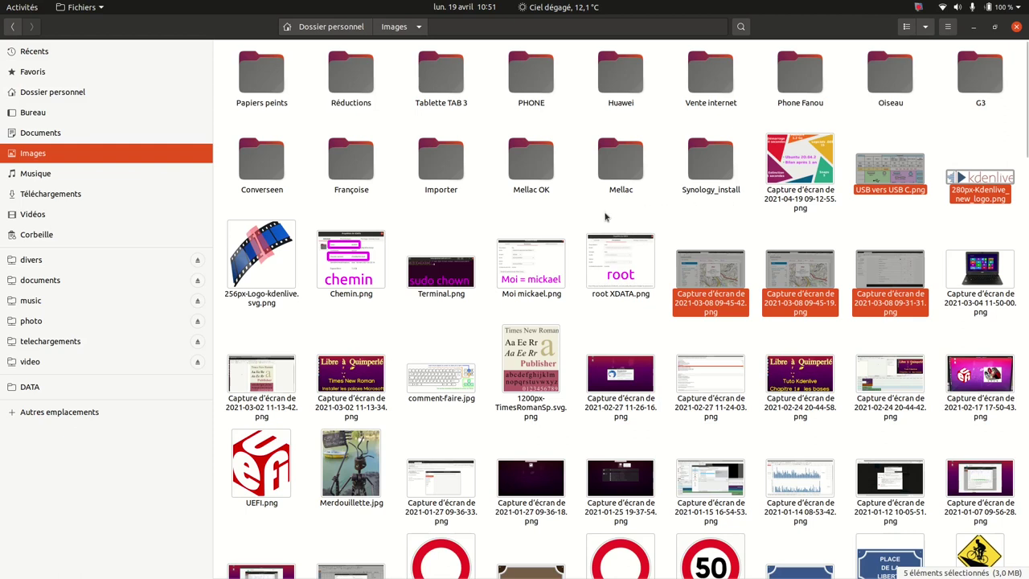
double_click(426, 222)
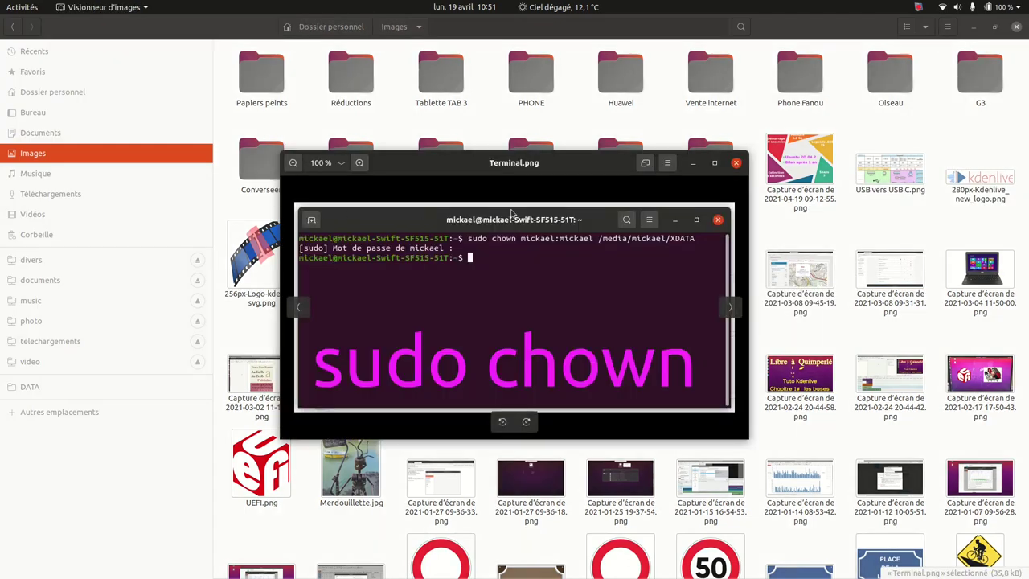
left_click(736, 164)
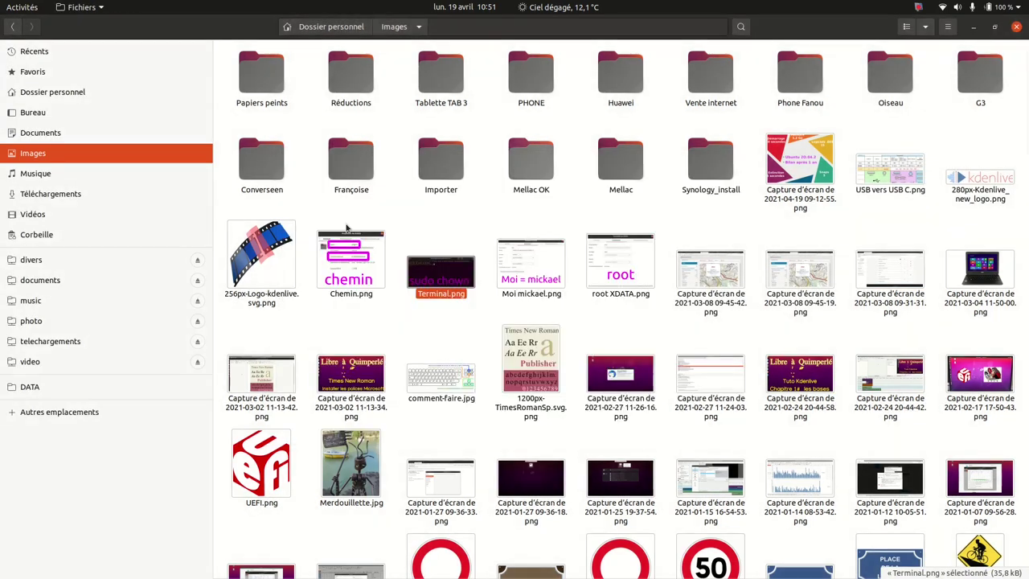
Play vokoscreenNG-2021-03-23_09-24-07.mkv from the Vidéos folder, and close the player and the file manager
left_click(27, 217)
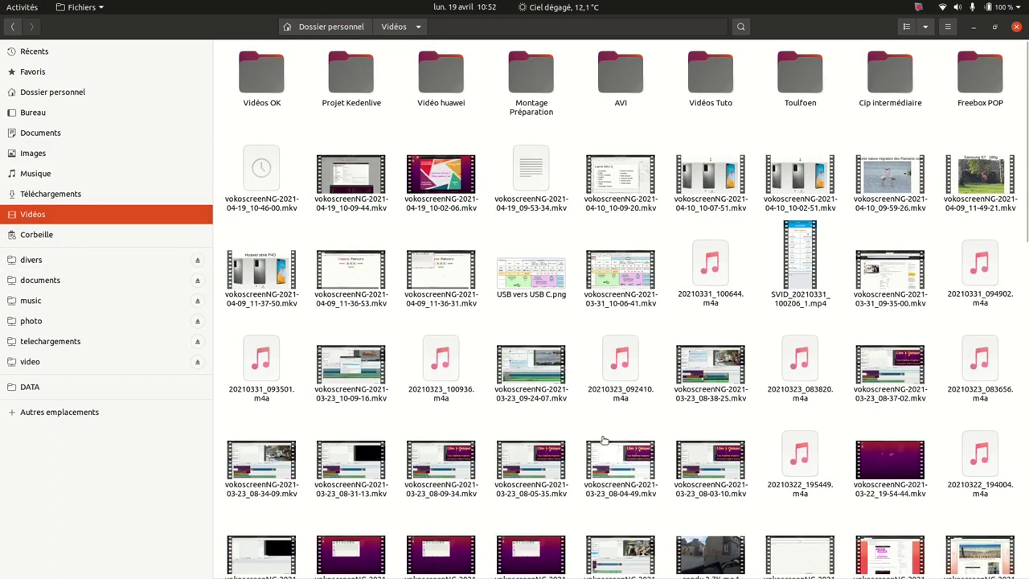
left_click(537, 362)
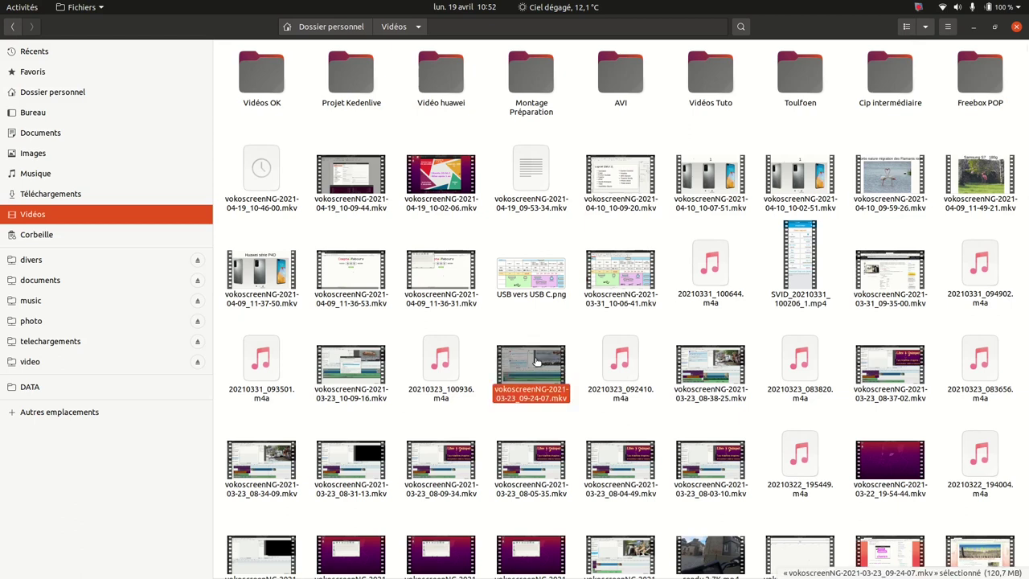
double_click(536, 361)
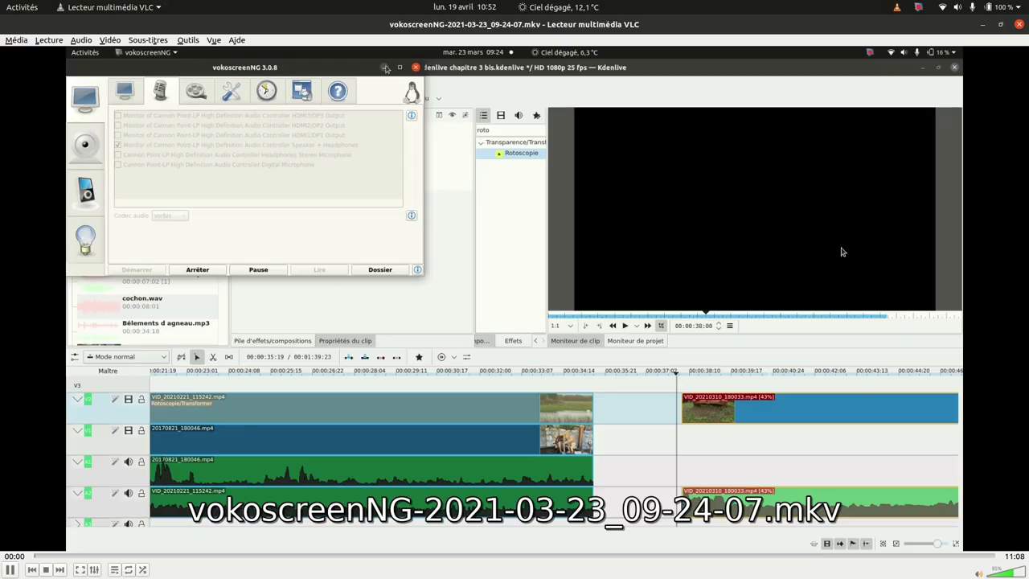
left_click(1019, 25)
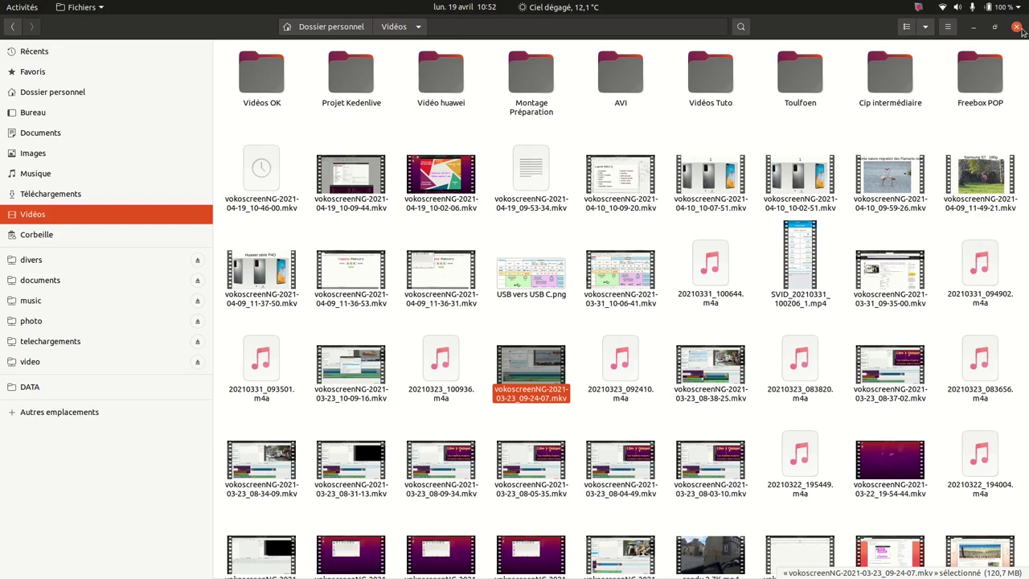
left_click(1018, 27)
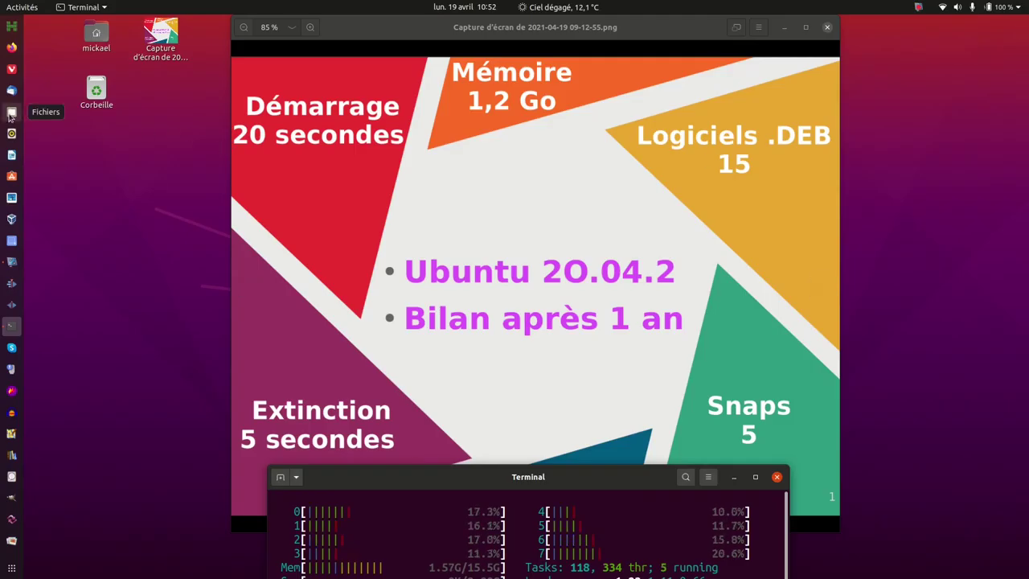
Search Ubuntu Software for vlc, examine the available sources on the VLC page, and return to the search results
left_click(12, 179)
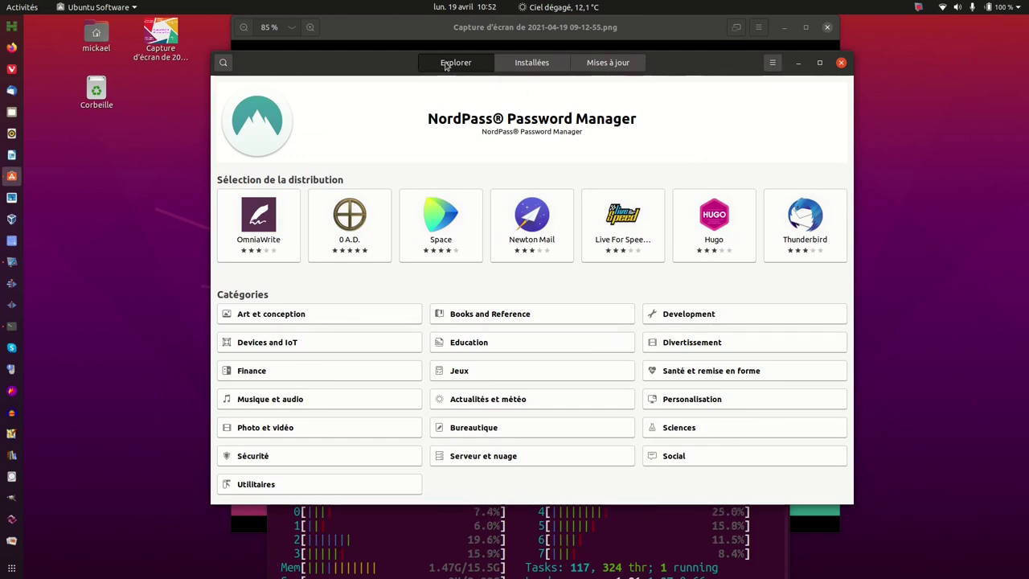
type("vlc")
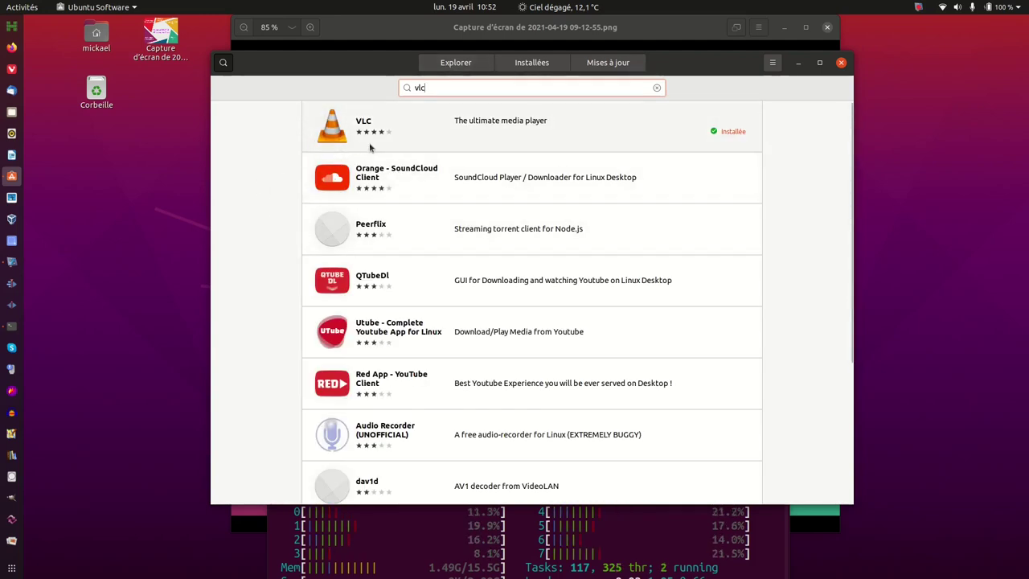
left_click(394, 144)
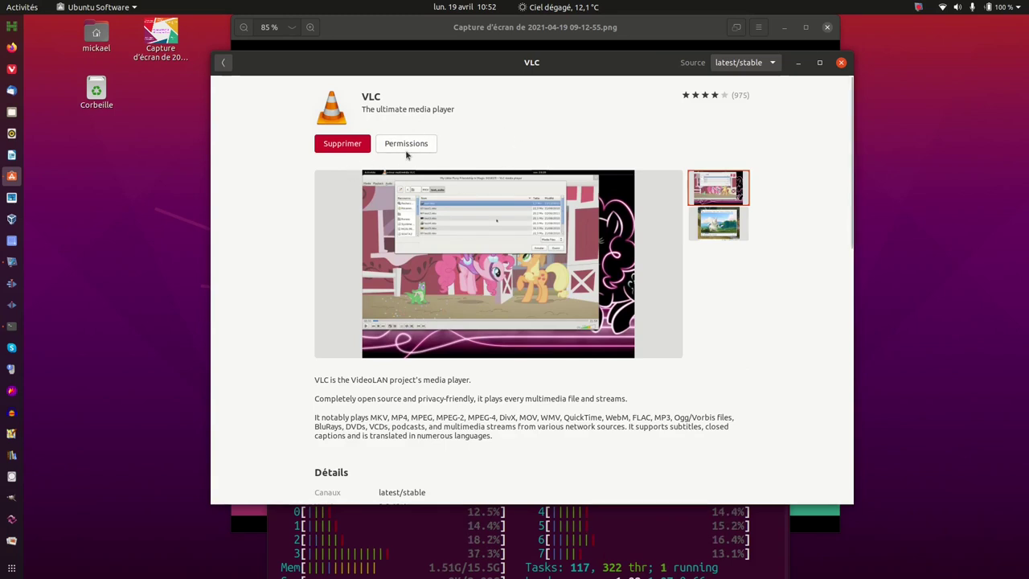
left_click(770, 63)
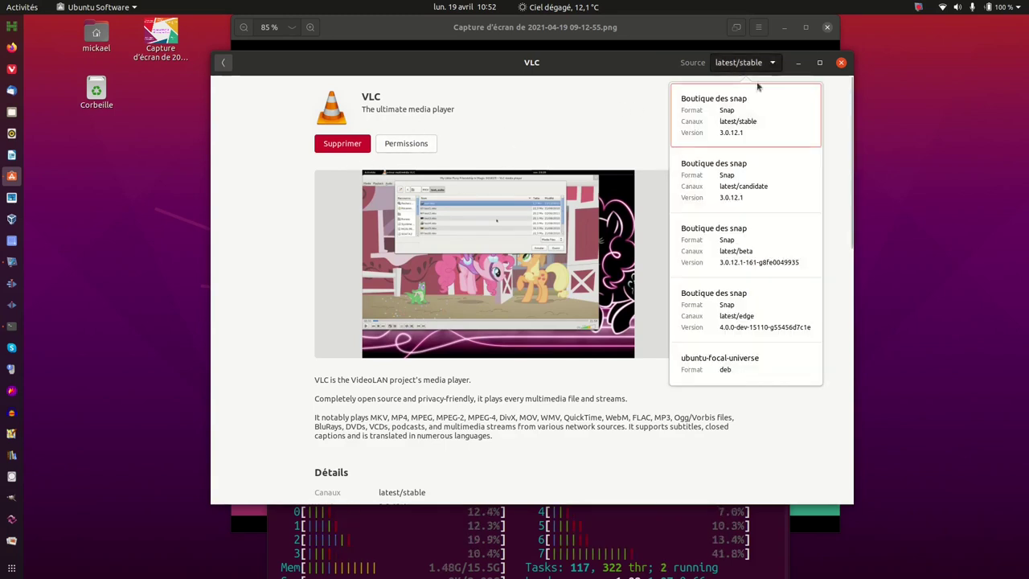
left_click(533, 150)
left_click(223, 64)
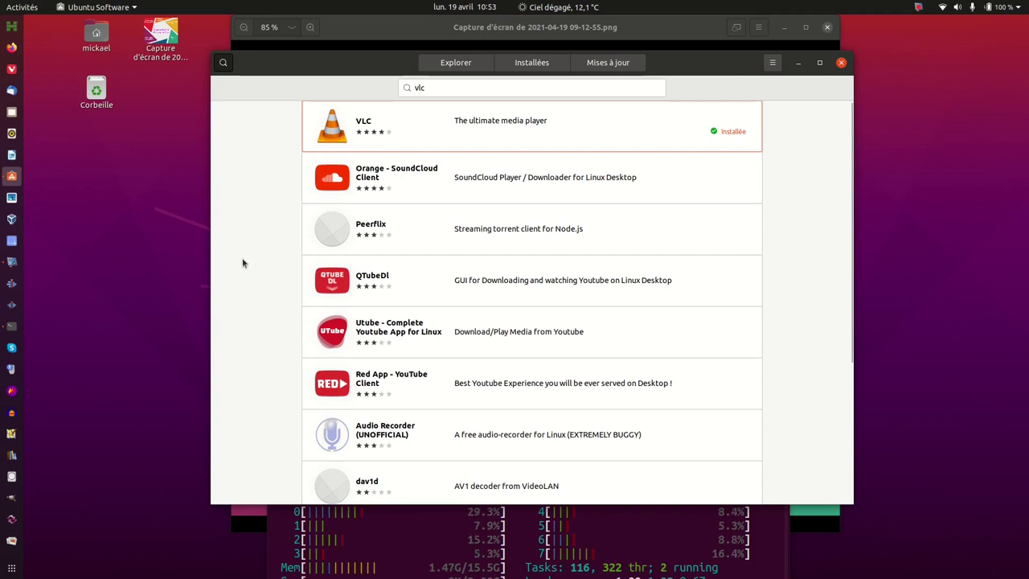
Look through the vlc results and search the software store for gimp instead
scroll(364, 185, "down", 3)
scroll(366, 185, "down", 2)
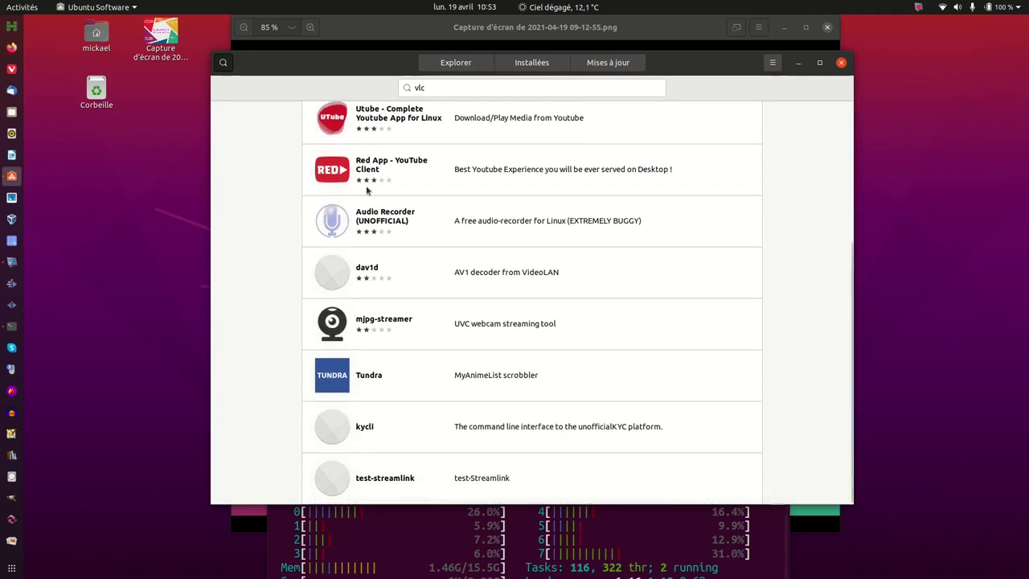
scroll(365, 187, "up", 5)
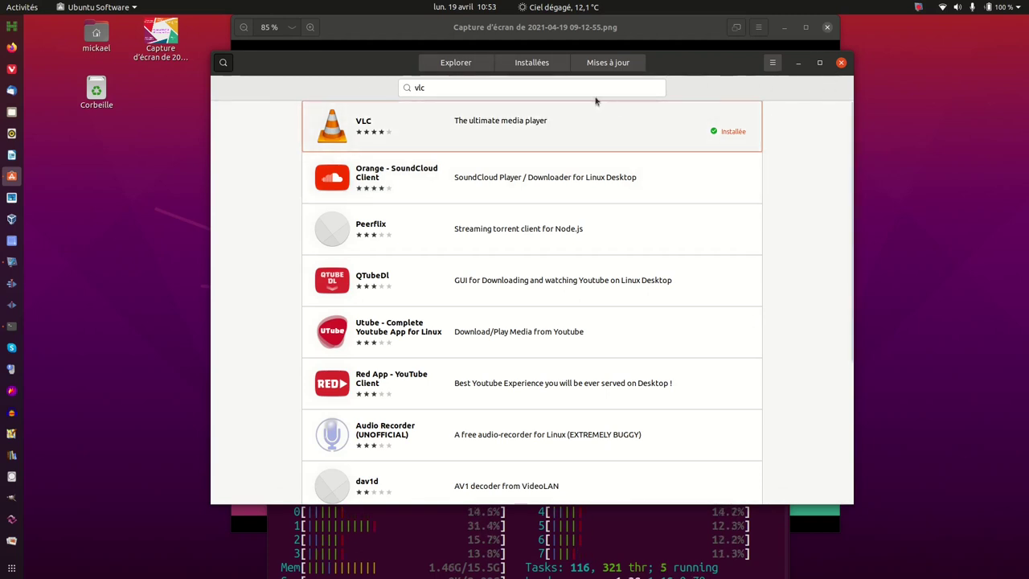
left_click(476, 88)
triple_click(476, 87)
type("gi")
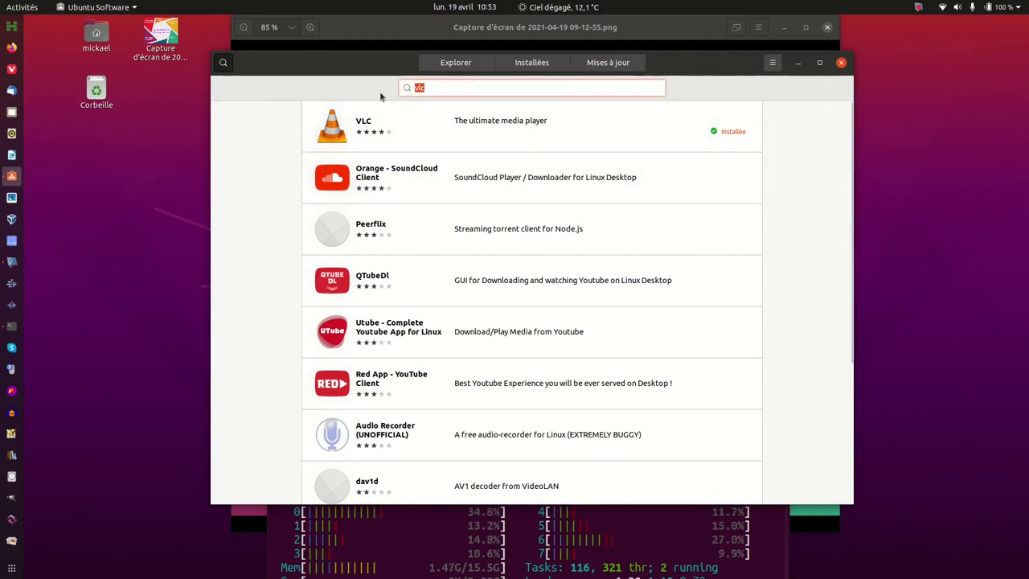
type("mp")
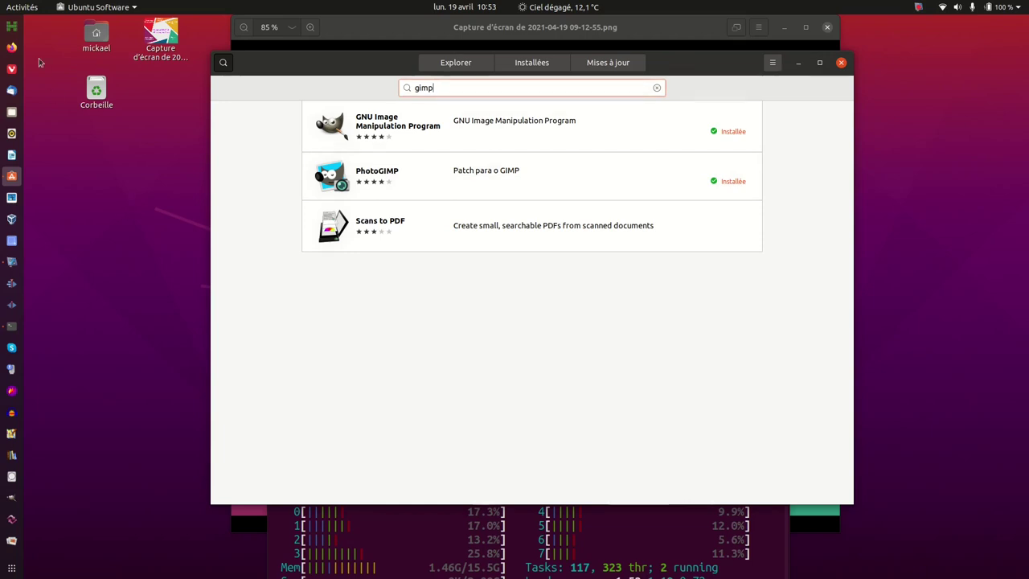
Search the desktop's activities overview for vlc to check the installed versions, and leave the overview
left_click(17, 8)
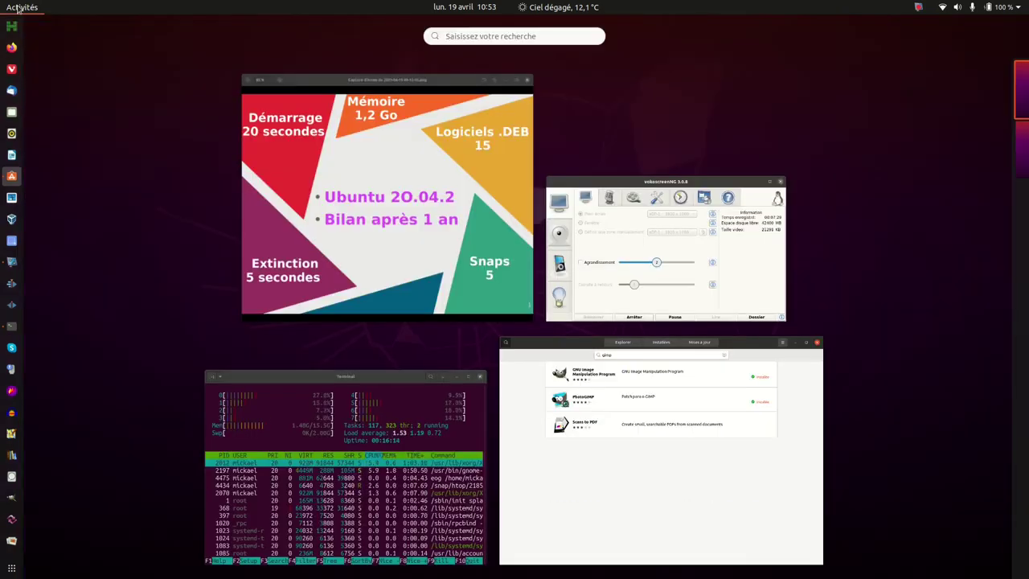
type("vlc")
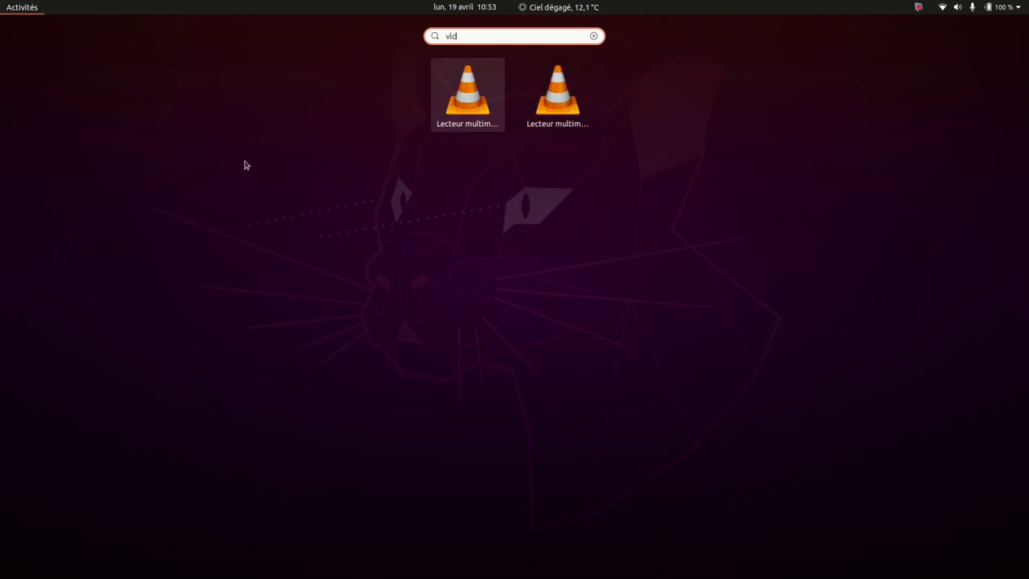
left_click(17, 11)
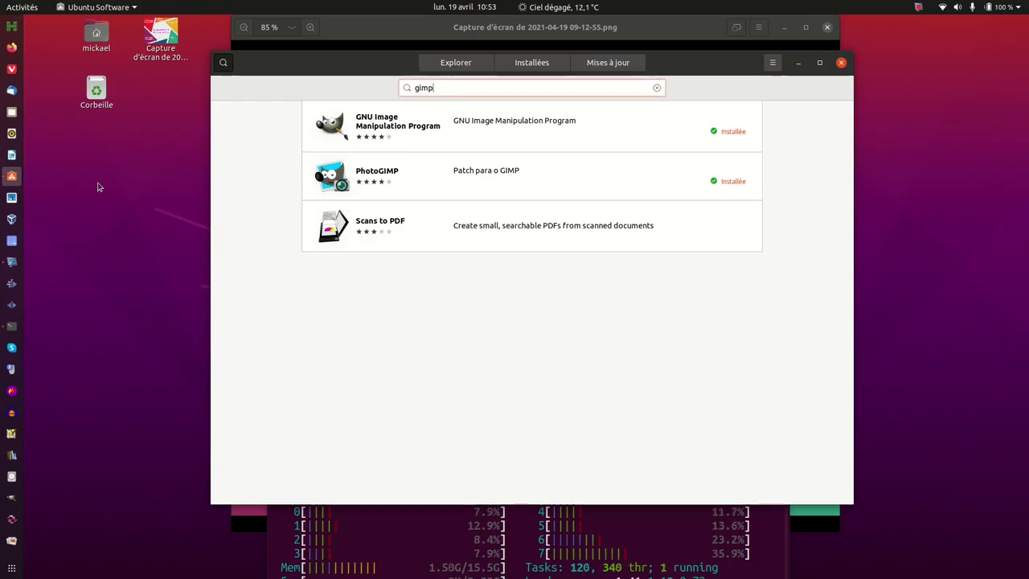
Search the desktop's activities overview for gimp, examine the matching applications, and leave the overview
left_click(21, 10)
left_click(533, 32)
type("gimp")
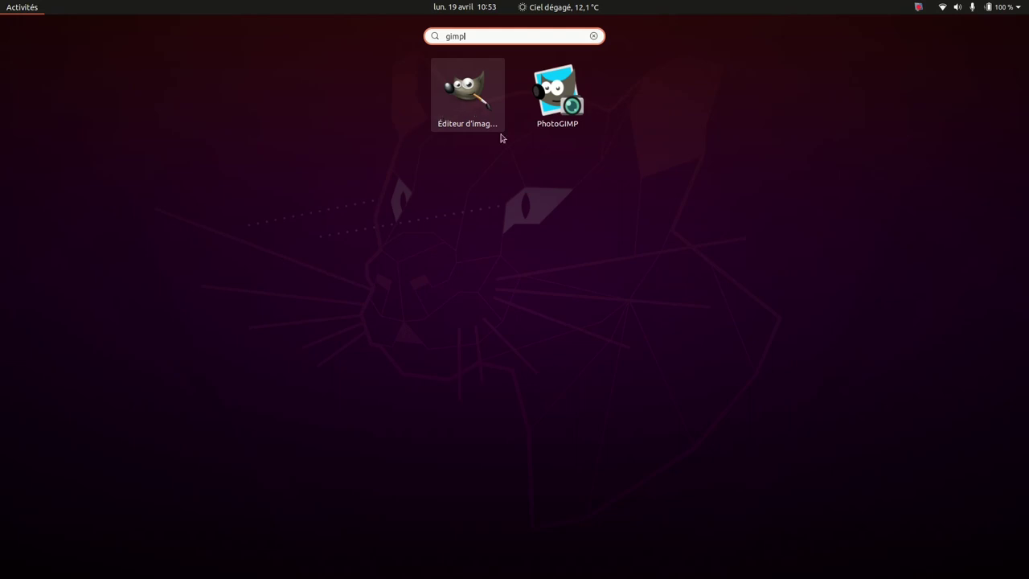
left_click(558, 95)
left_click(16, 13)
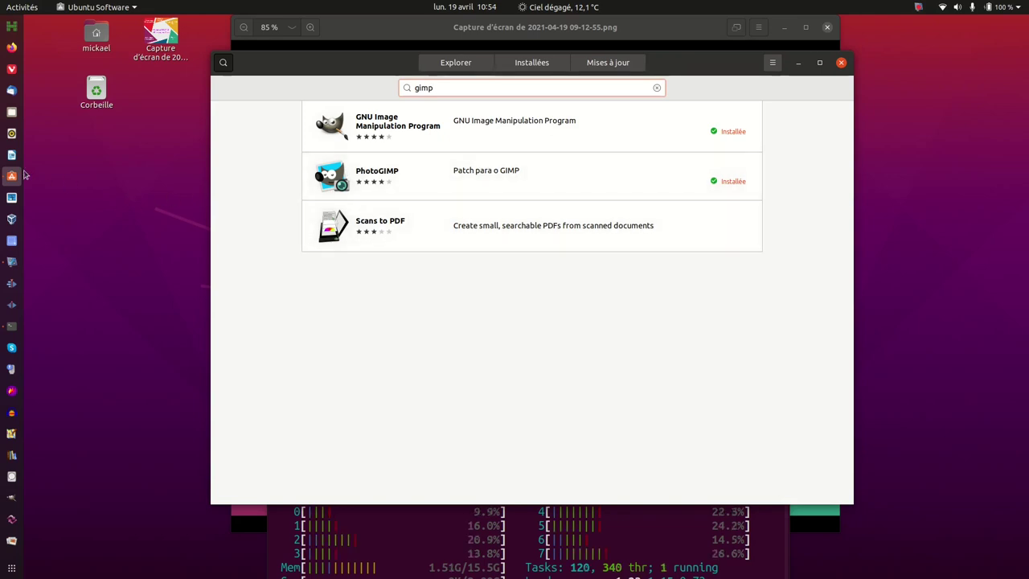
Search the software store for skype, close it, and search for vlc in a newly opened store window
left_click_drag(463, 87, 353, 90)
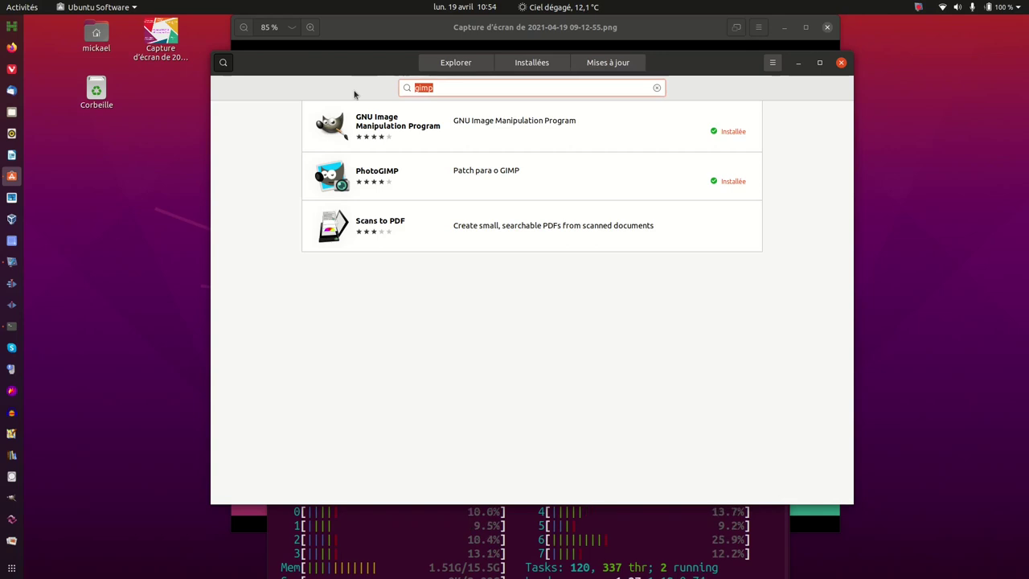
type("skype")
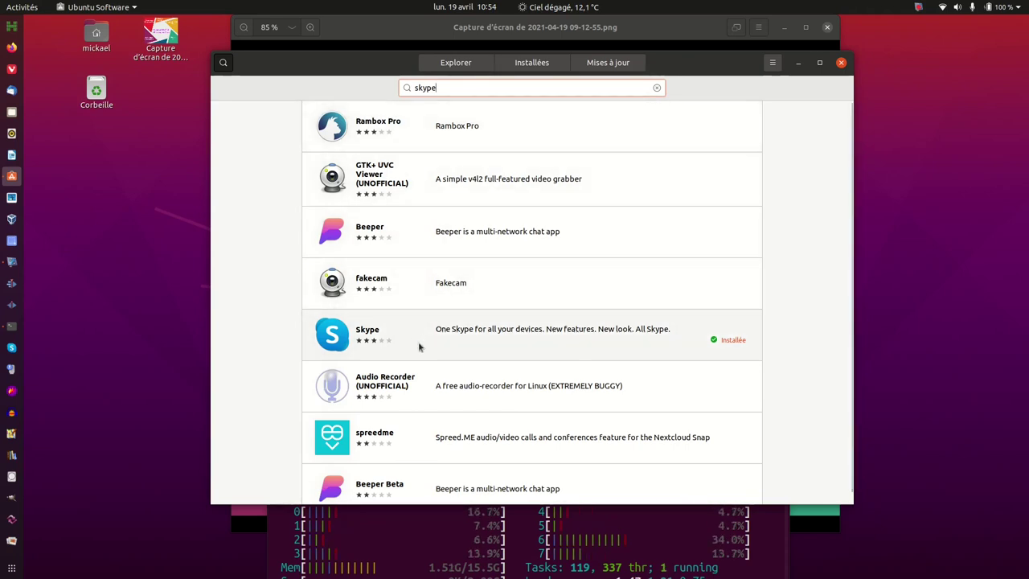
left_click(841, 62)
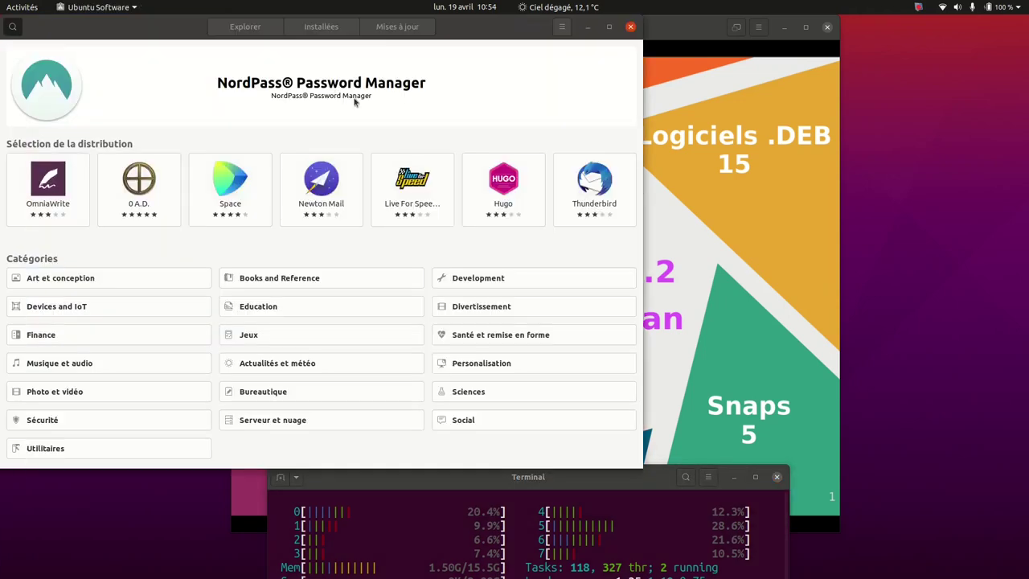
type("vlc")
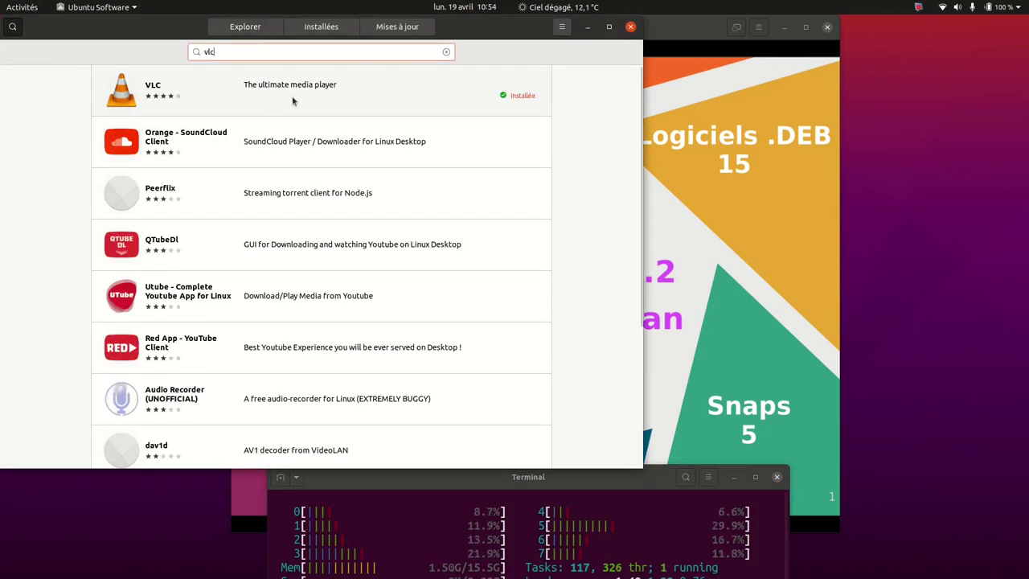
Switch to Firefox, examine the installation section of the ubuntu-fr wiki page on VLC, and close the browser and the software store
left_click(14, 49)
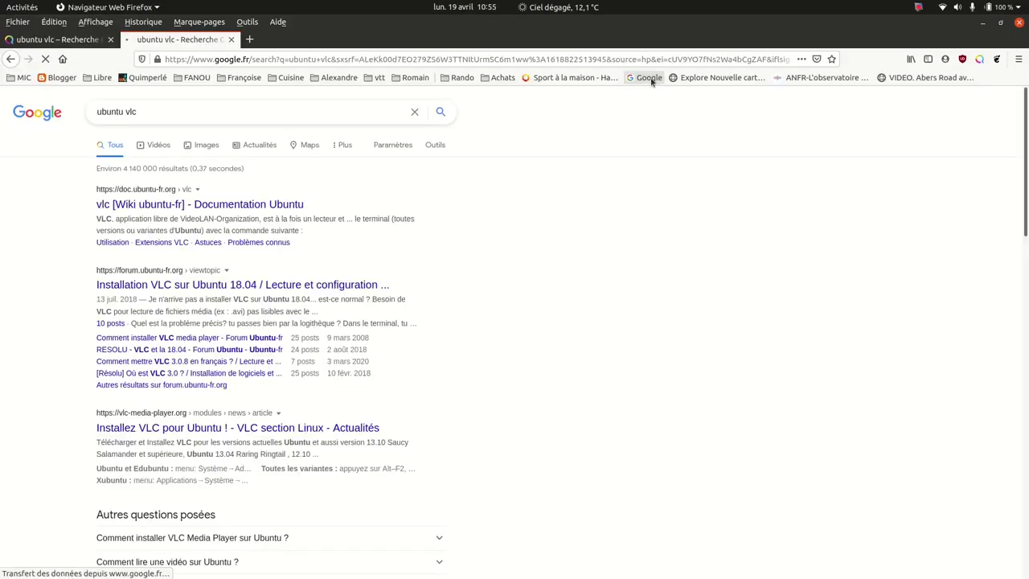
left_click(134, 211)
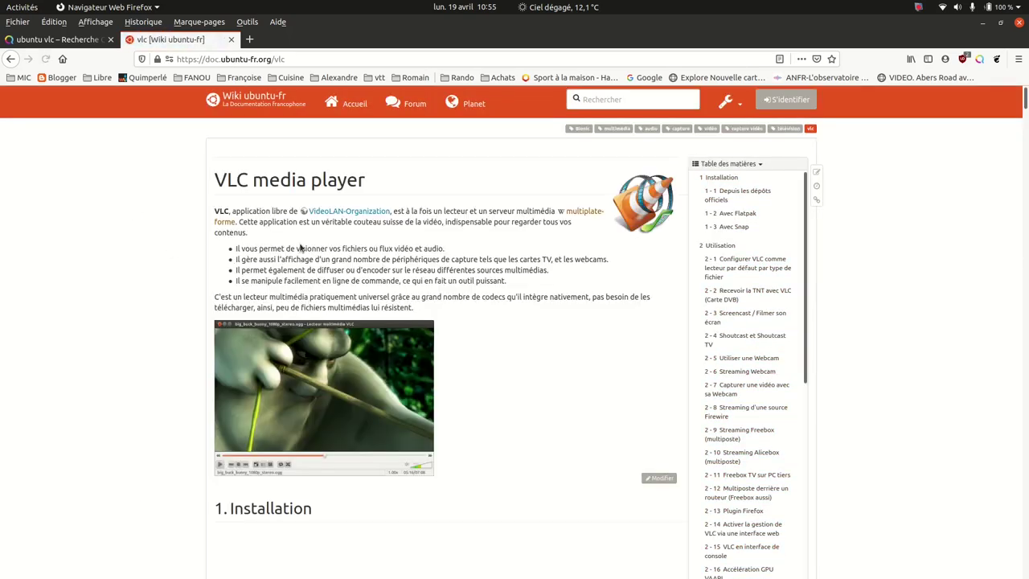
scroll(305, 275, "down", 5)
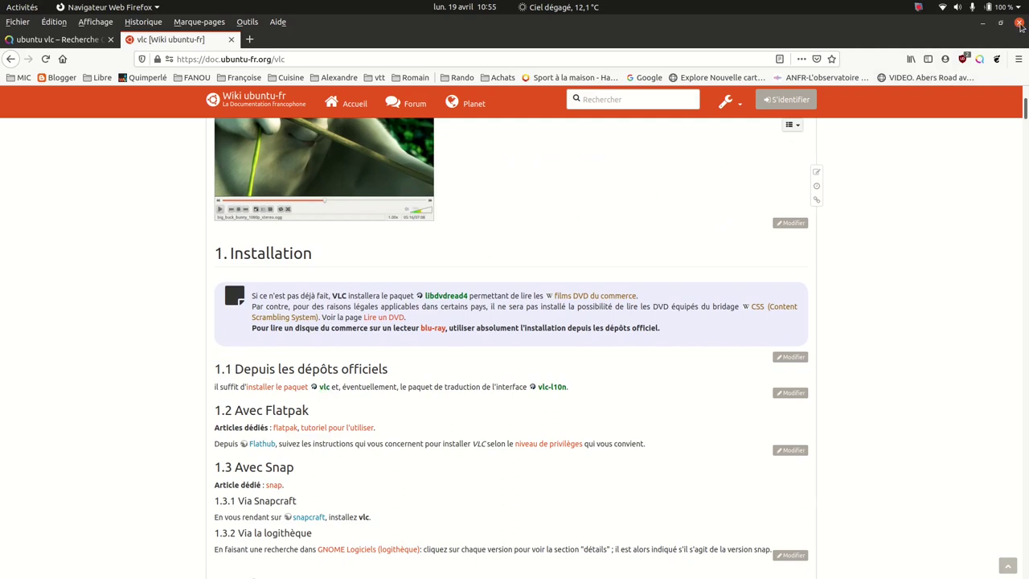
key("alt+Tab")
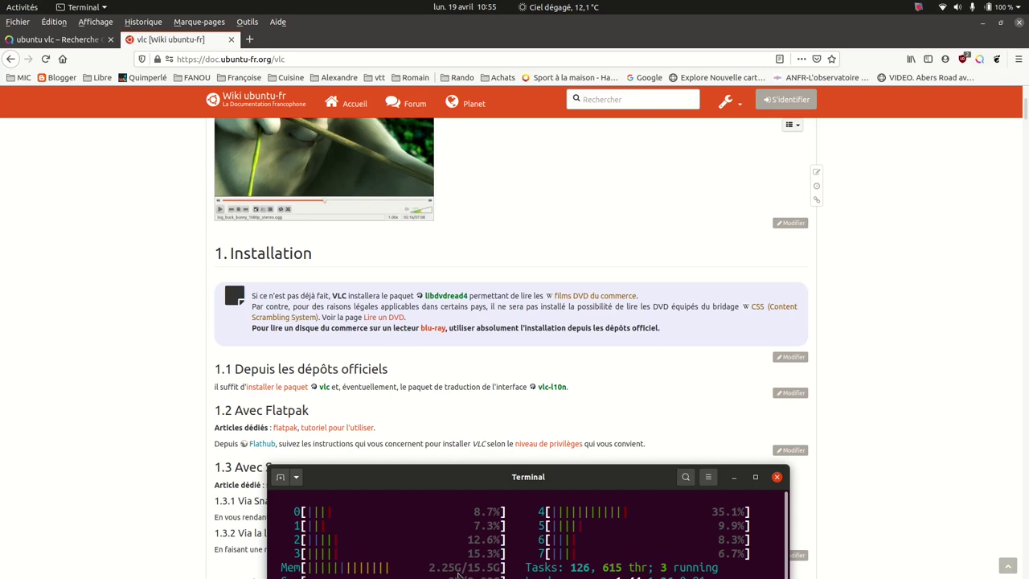
left_click(1018, 23)
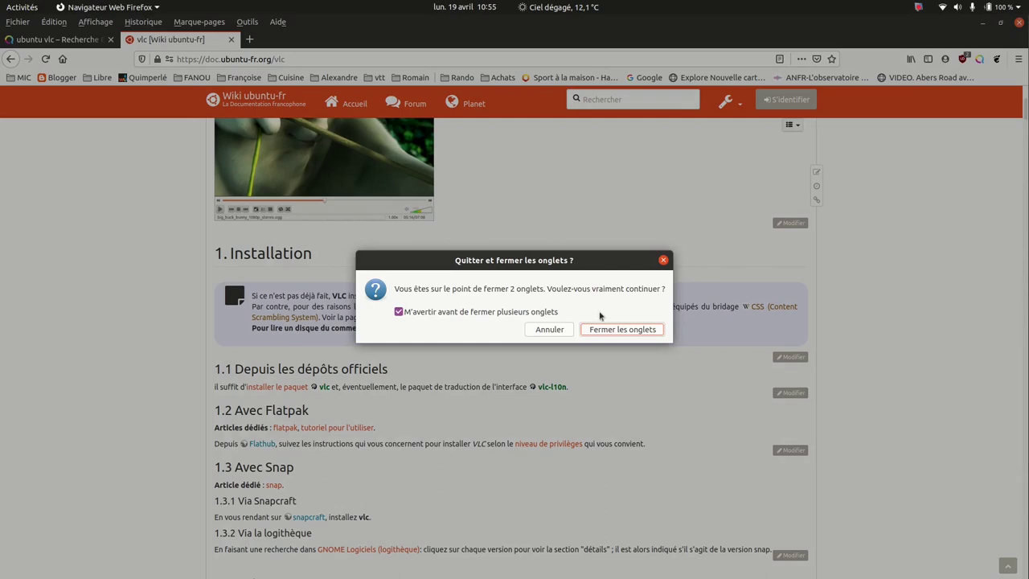
left_click(607, 330)
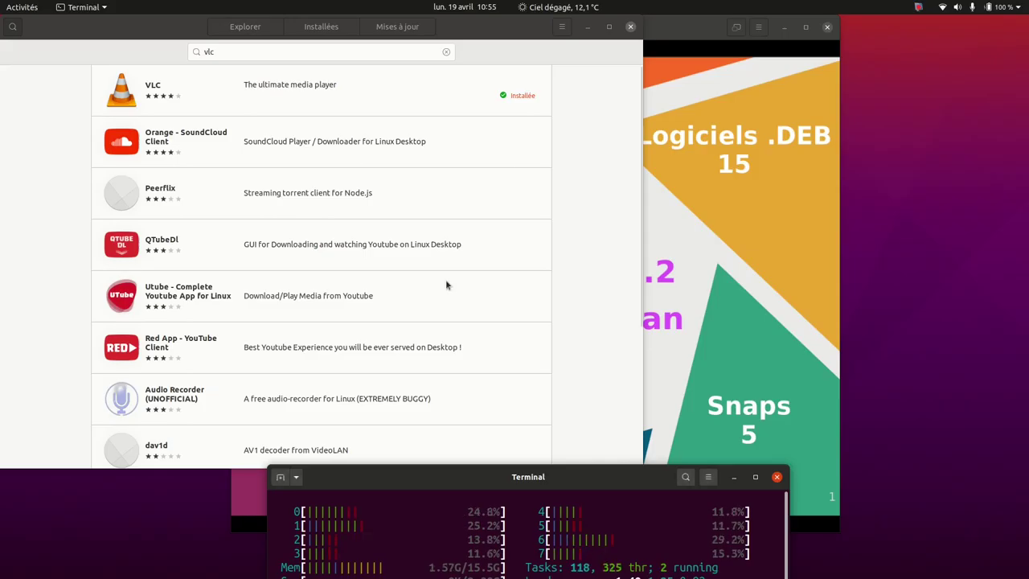
left_click(631, 28)
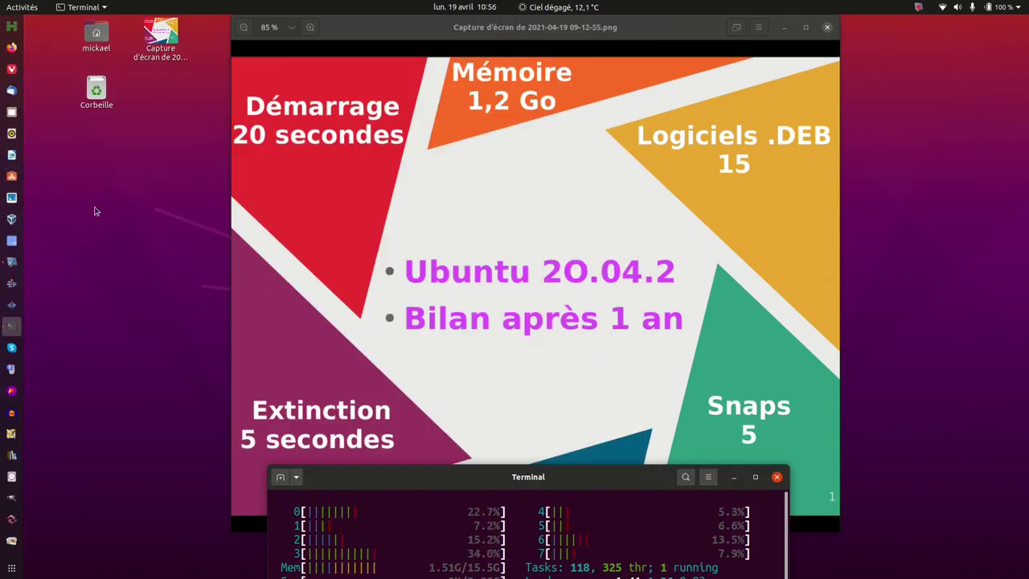
Open Shotwell, look through the photo library, and close it
left_click(10, 202)
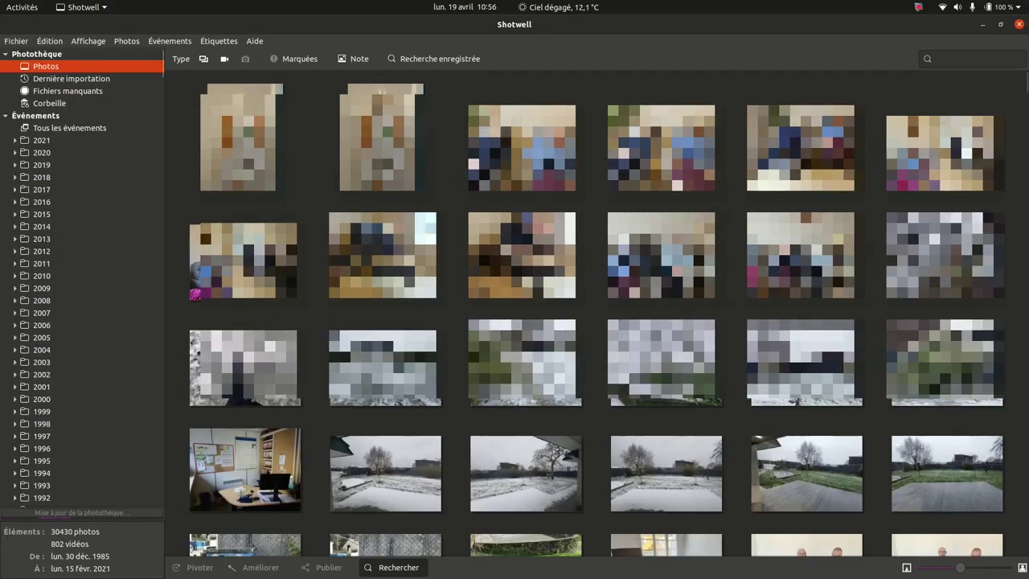
scroll(595, 313, "down", 5)
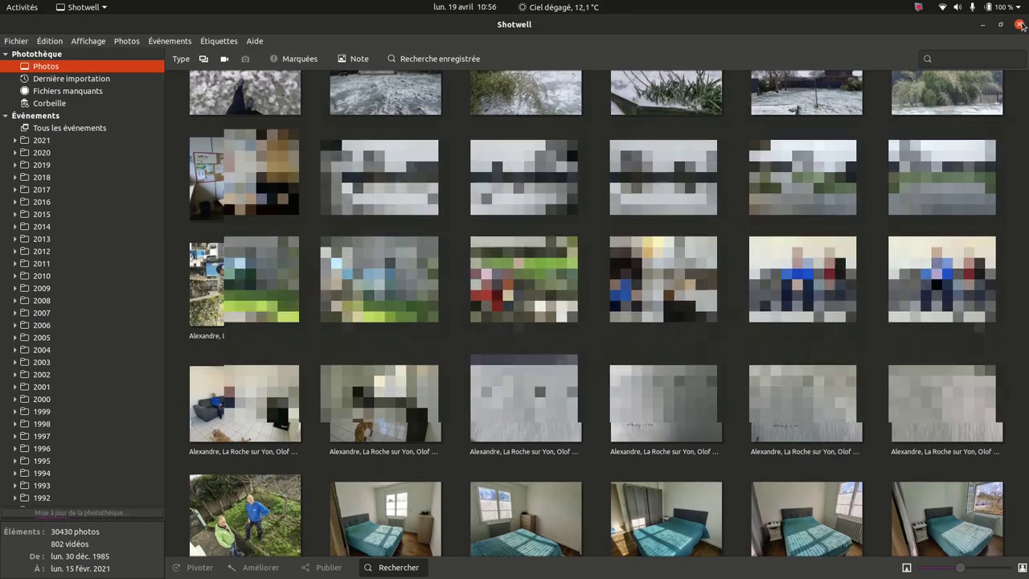
left_click(1019, 25)
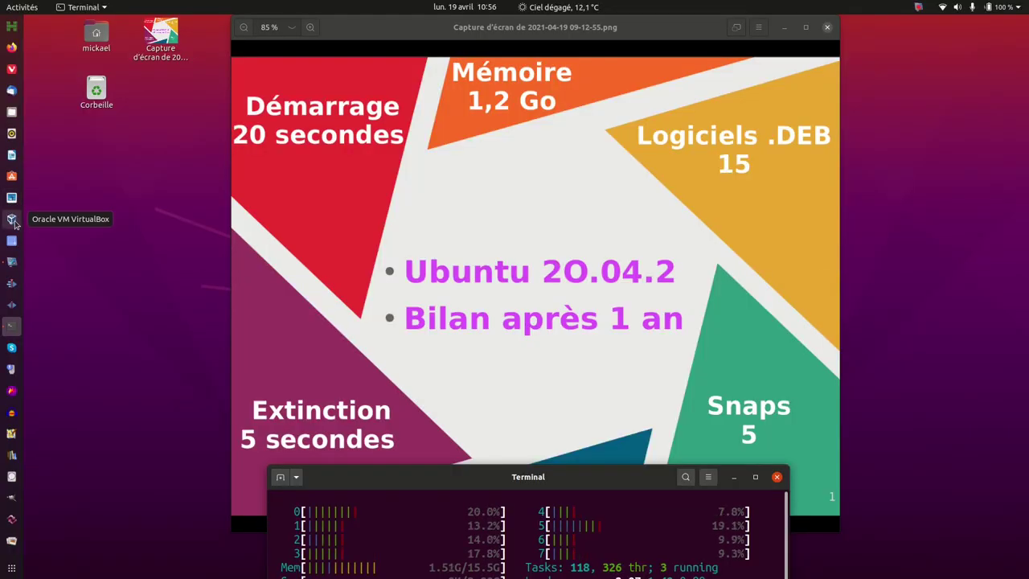
Open VirtualBox, start cloning the Ubuntu 20.04 BASE machine, and name the copy Clone de Ubuntu 20.04 vivaldi
left_click(13, 220)
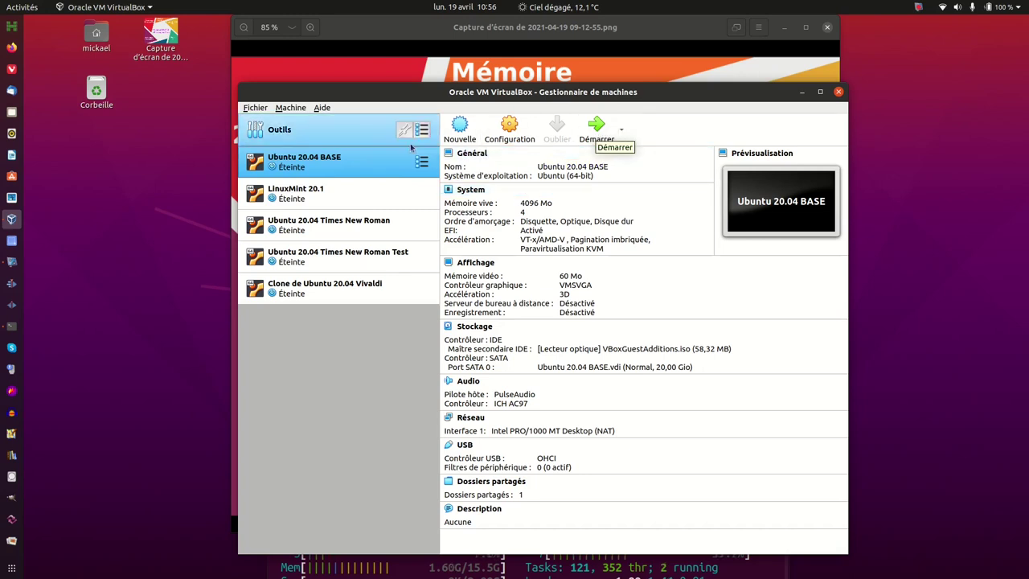
right_click(311, 164)
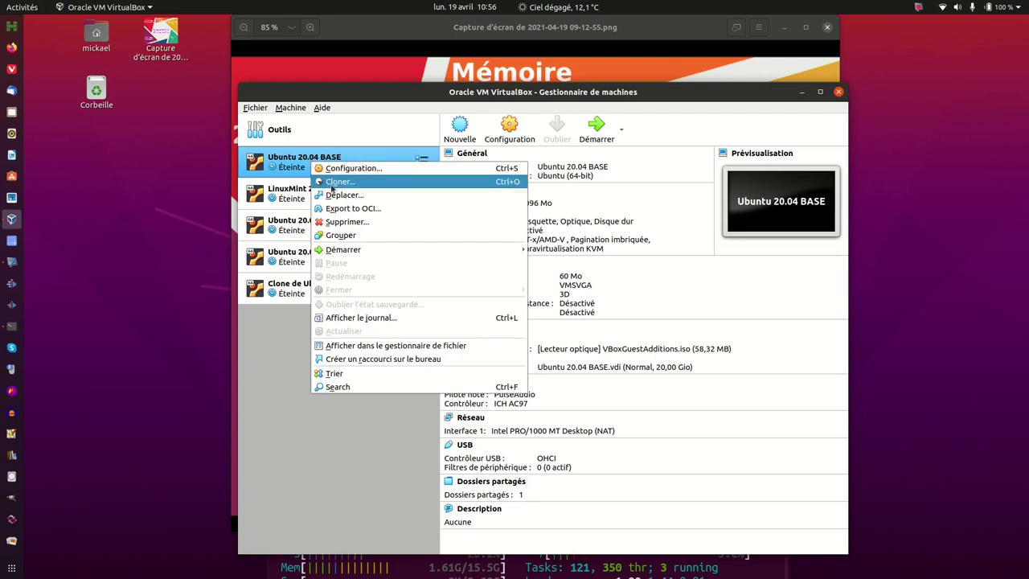
left_click(332, 182)
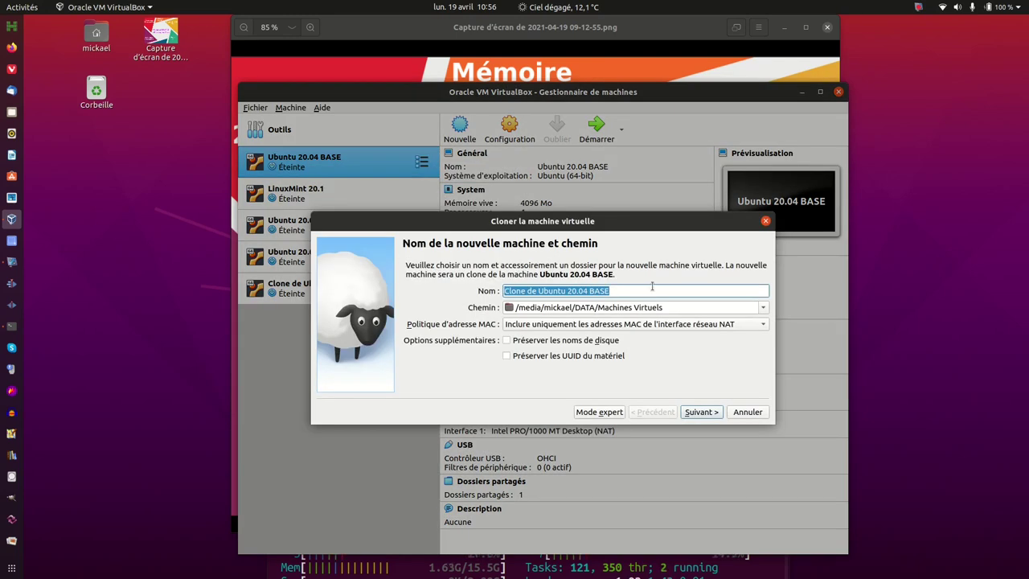
left_click(618, 291)
key("BackSpace")
key("BackSpace")
key("BackSpace")
type("vival")
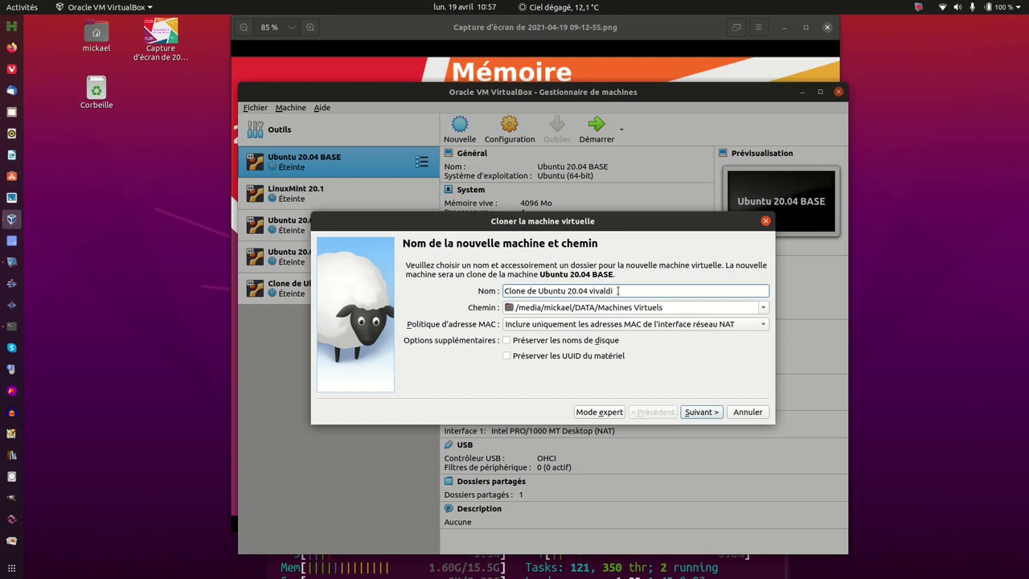
type("di")
Create the copy of the virtual machine as a full clone (Clone intégral) and close VirtualBox
left_click(702, 412)
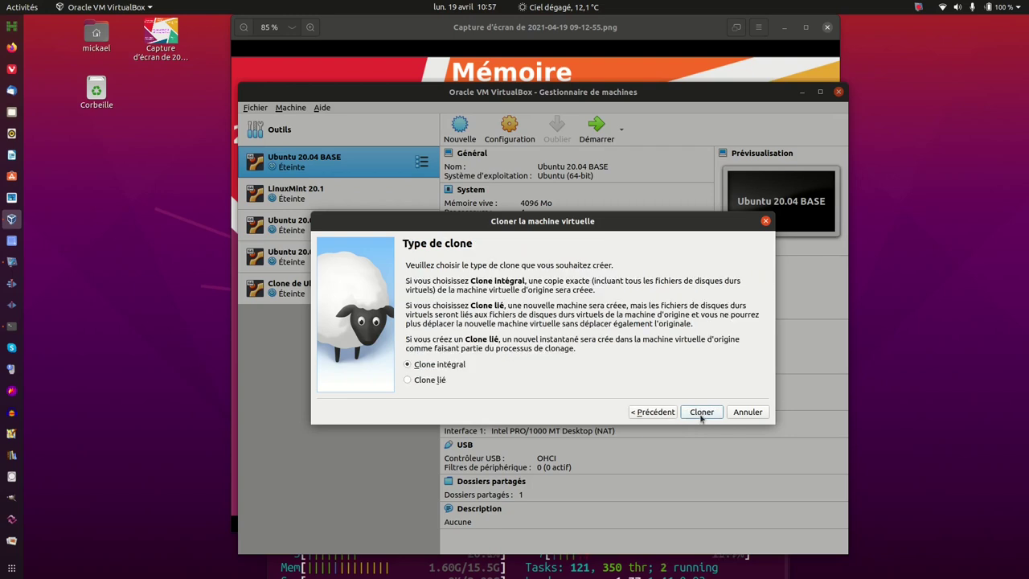
left_click(701, 418)
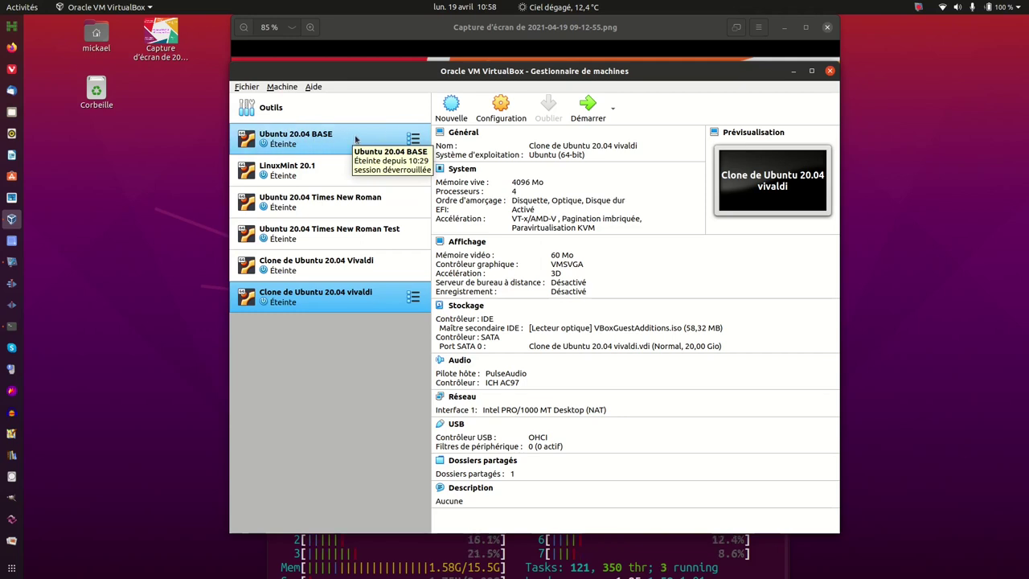
left_click(832, 71)
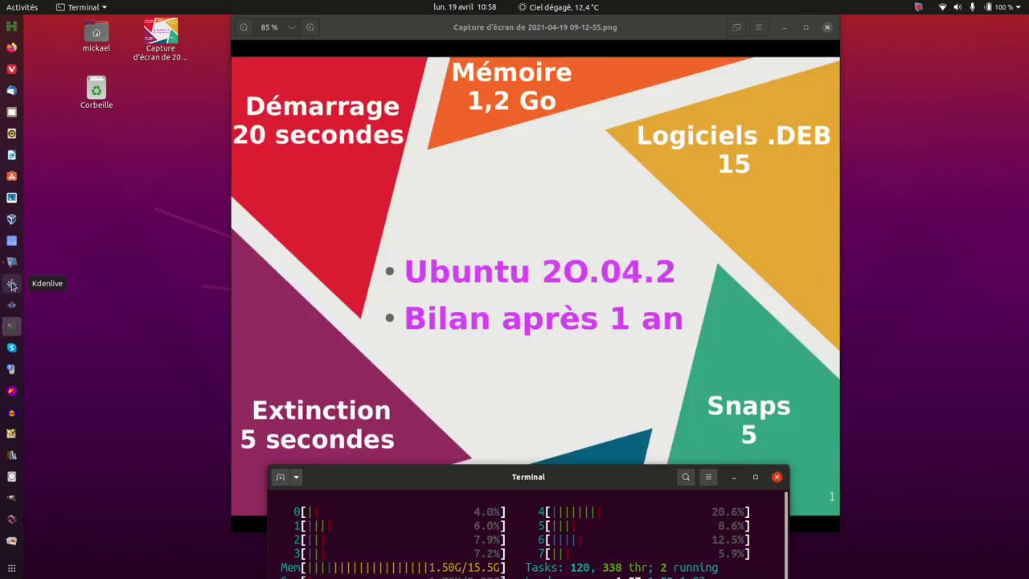
Open the first Kdenlive installation, check its version in the About information, and close it
left_click(13, 285)
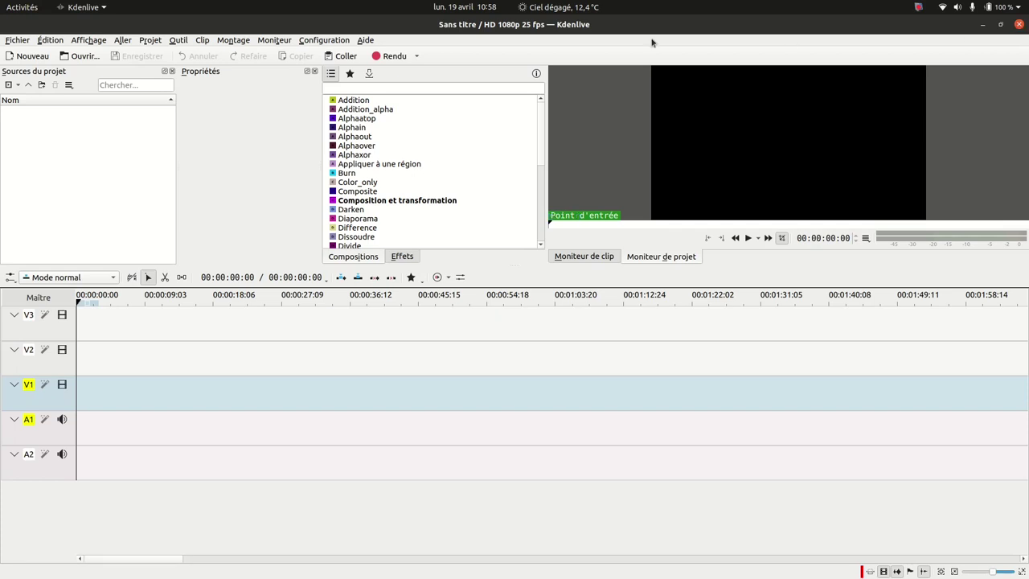
left_click(367, 40)
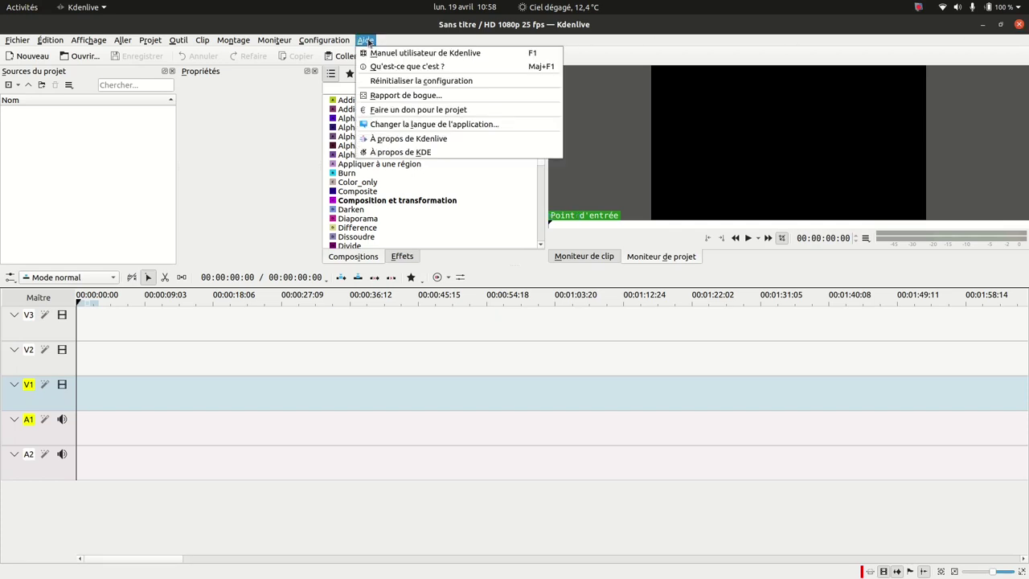
left_click(417, 140)
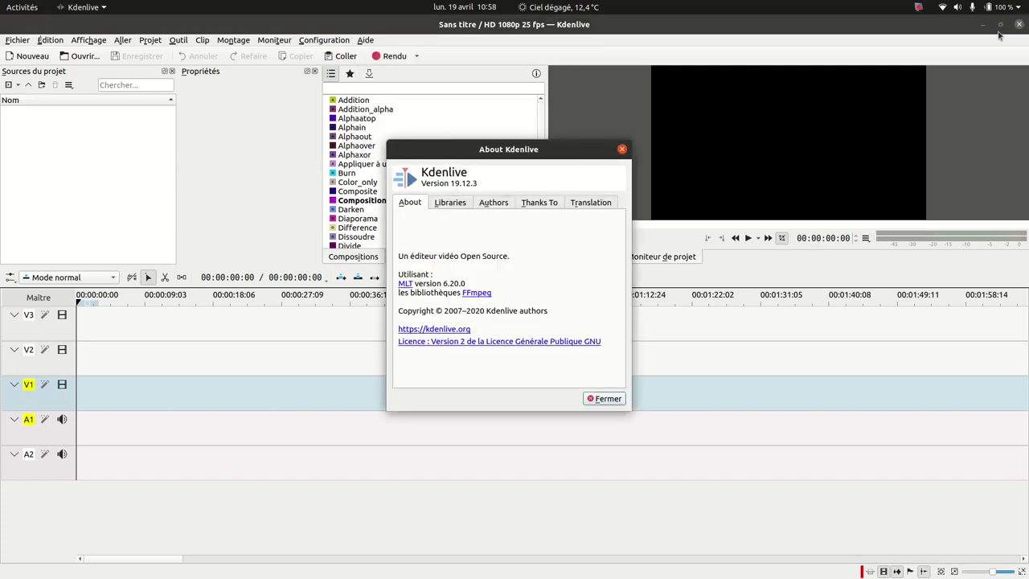
left_click(622, 151)
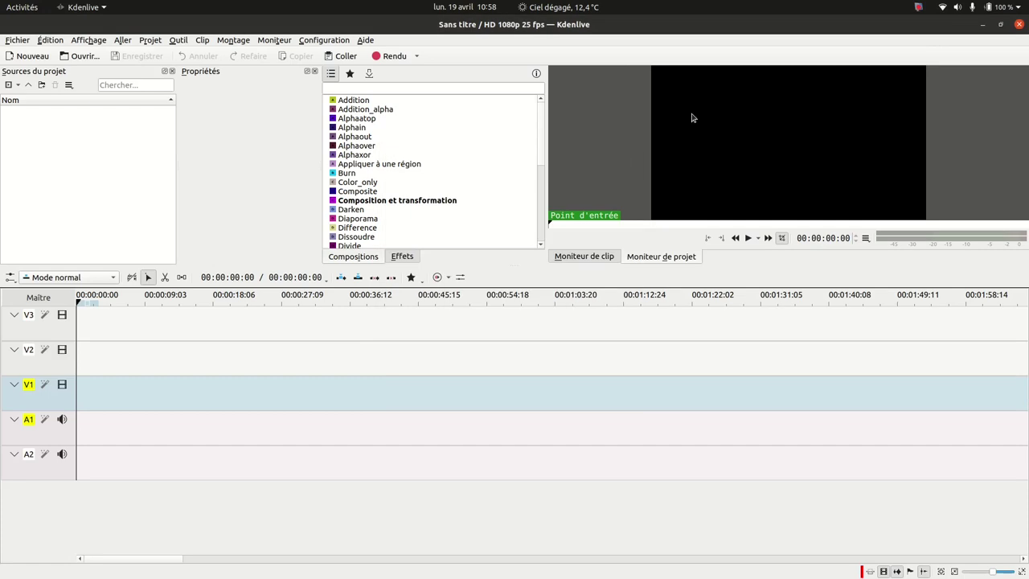
left_click(1019, 25)
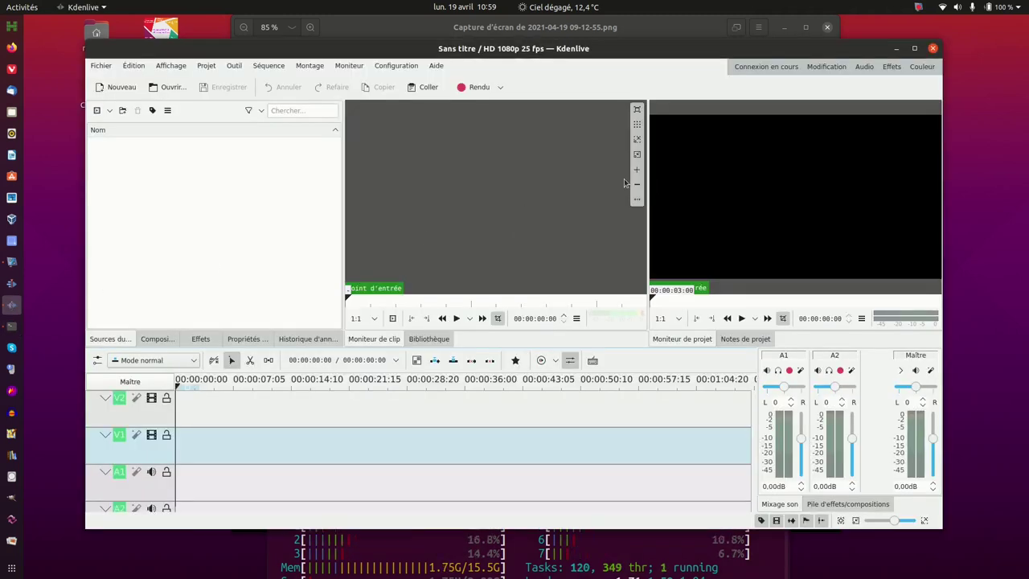
Check the version of the second Kdenlive installation in its About information and quit it
left_click(436, 65)
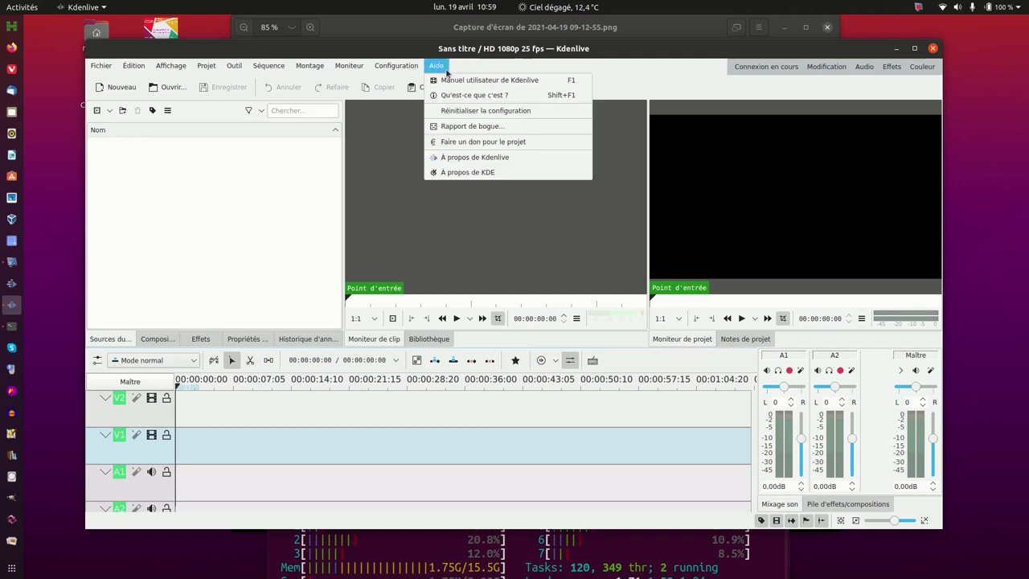
left_click(462, 159)
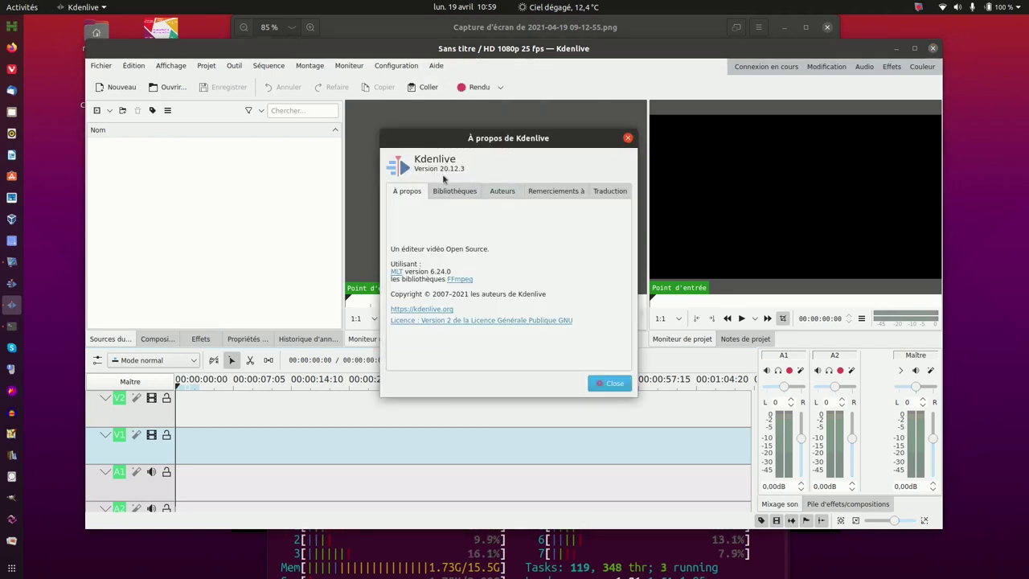
left_click(628, 138)
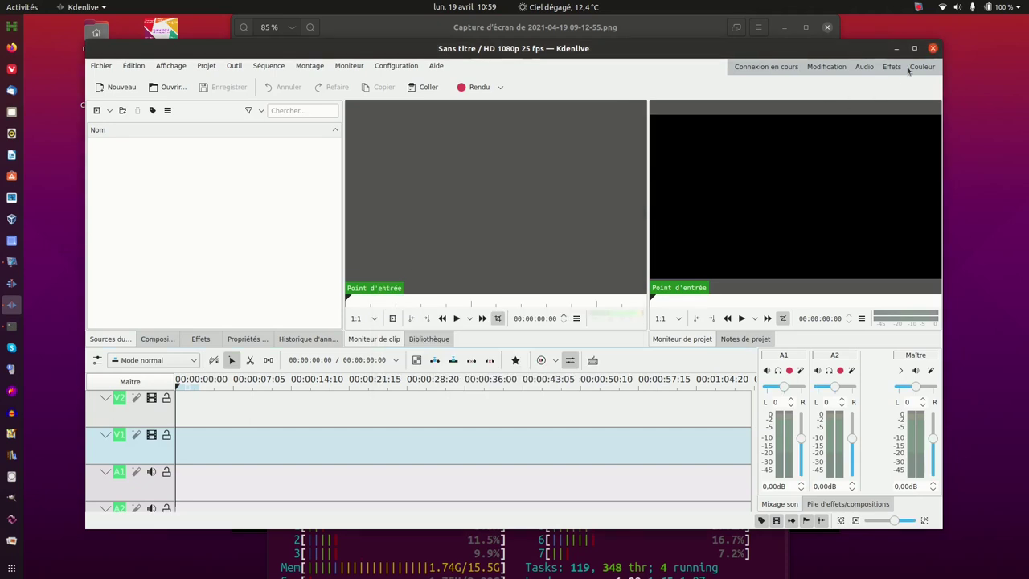
key("ctrl+q")
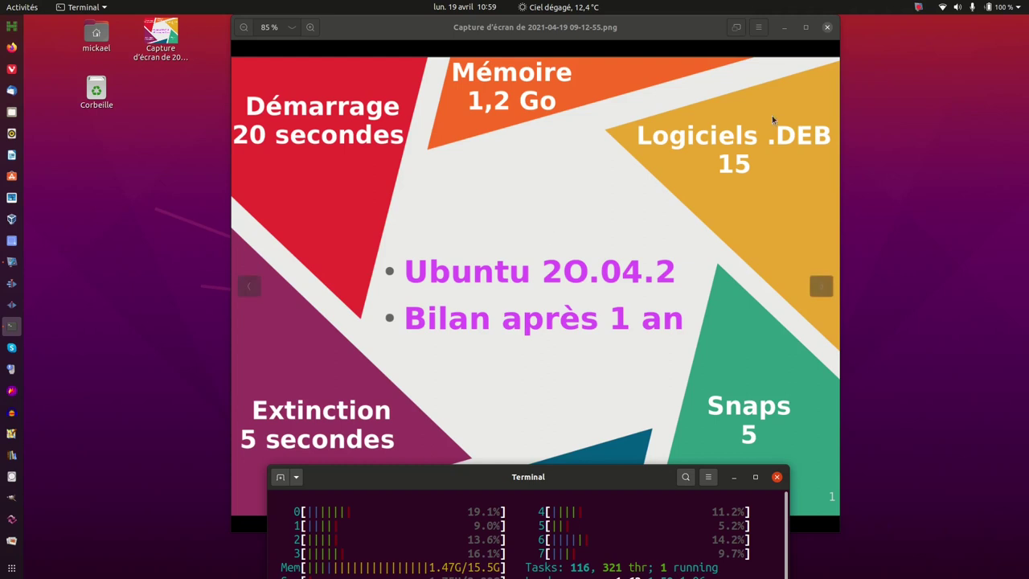
Launch Flameshot and examine the commands offered by its system tray entry
left_click(14, 392)
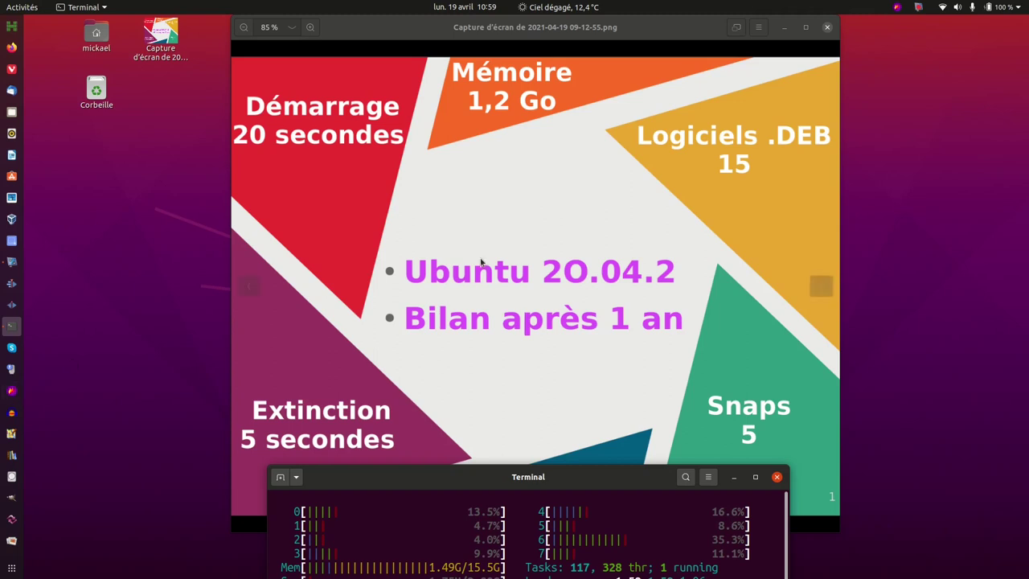
left_click(898, 9)
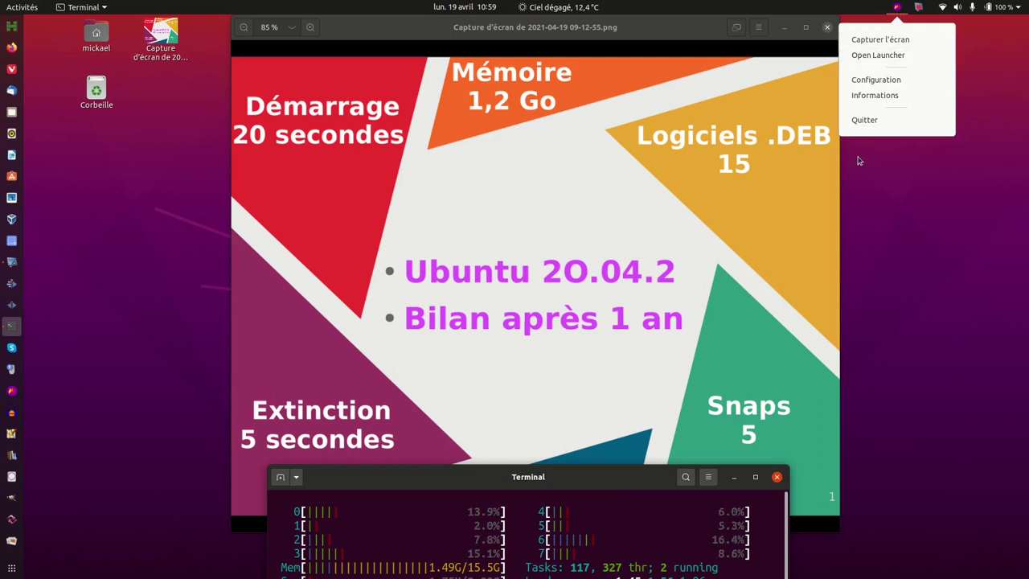
left_click(942, 283)
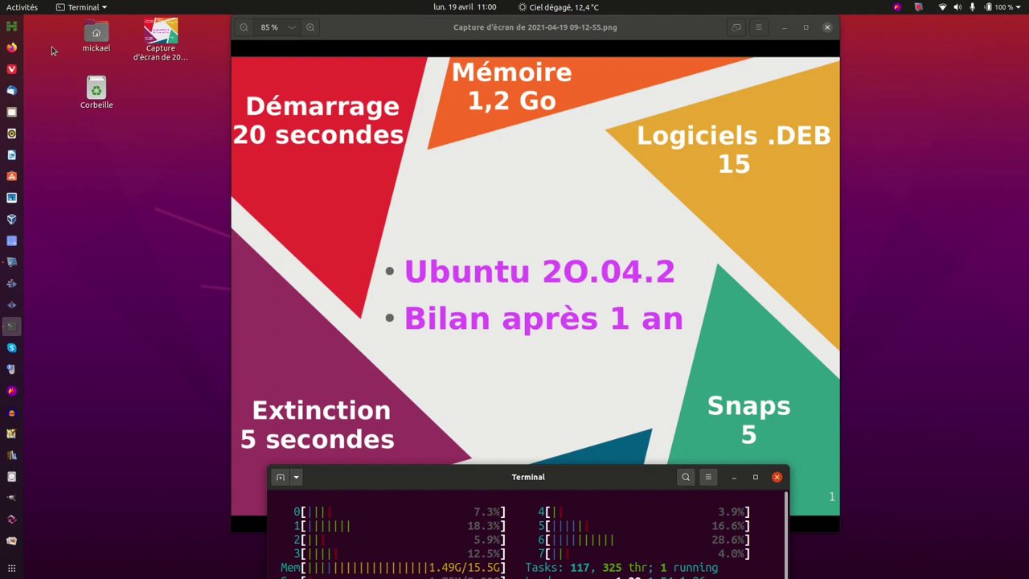
Search the desktop's activities overview for flame and launch the Snap version of Flameshot
left_click(18, 9)
type("flamel")
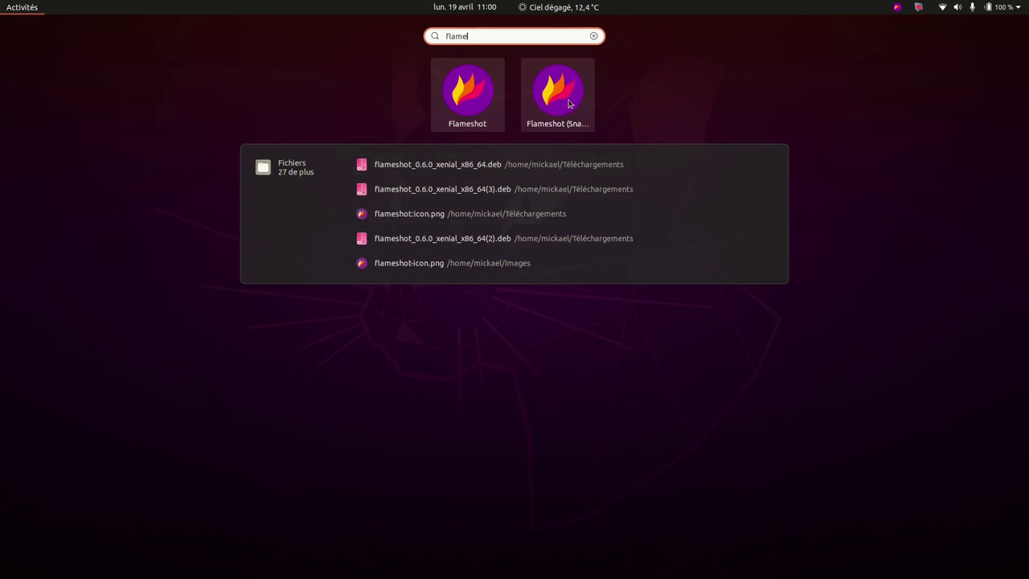
left_click(568, 103)
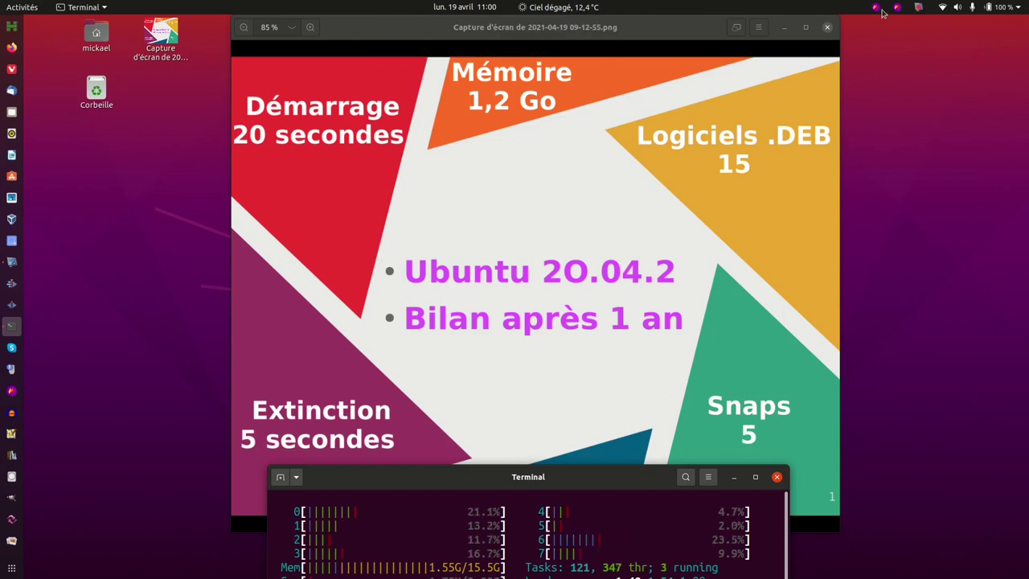
Start a Flameshot screenshot and select the central area of the Ubuntu 20.04.2 slide
left_click(877, 8)
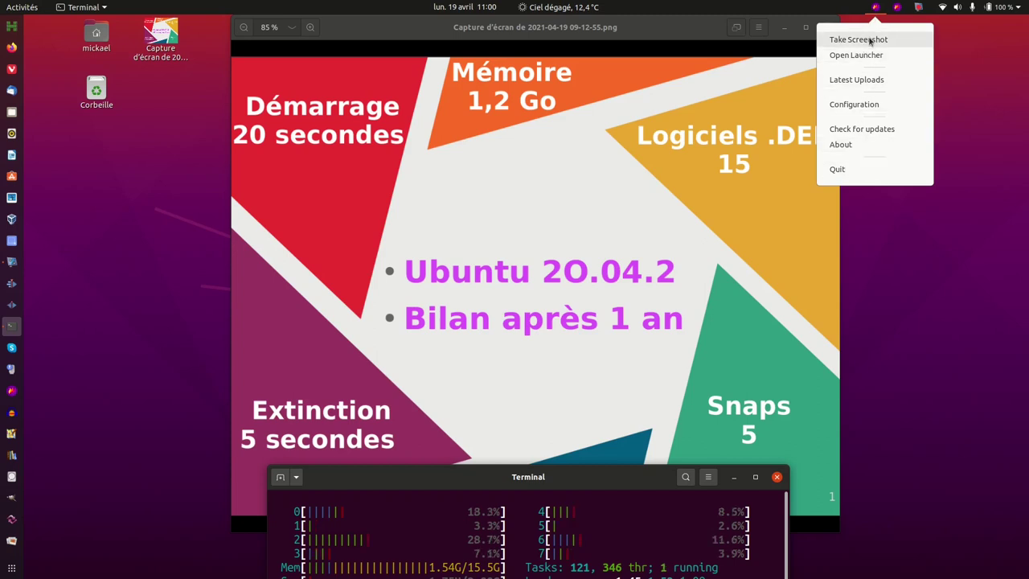
left_click(871, 41)
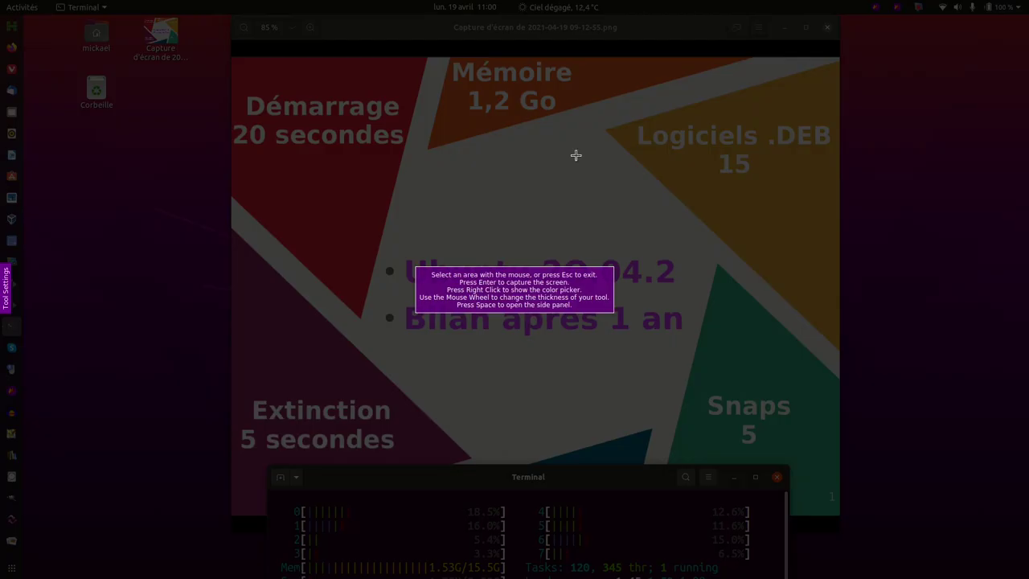
left_click_drag(267, 105, 776, 402)
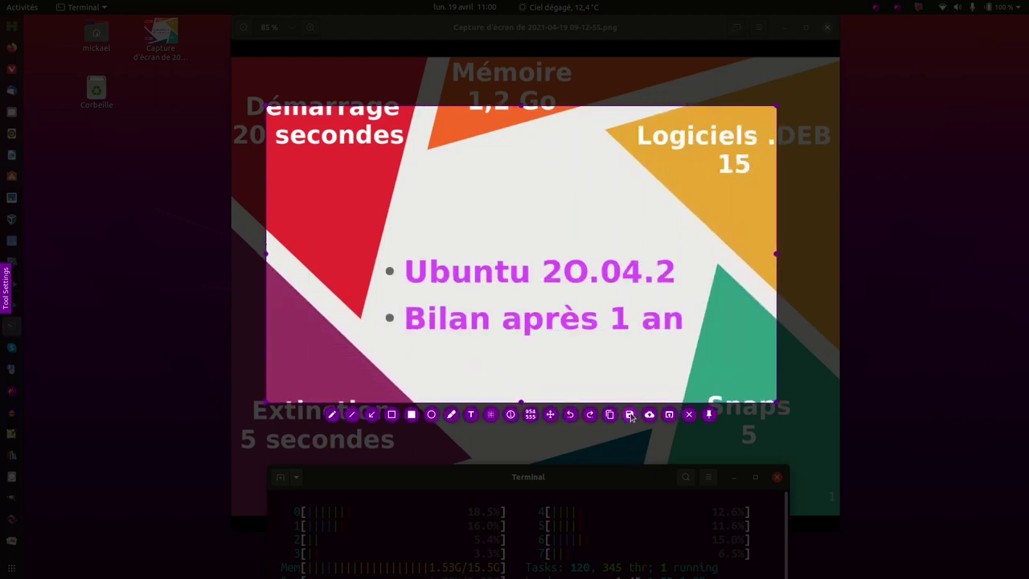
Save the selected screenshot as a PNG named capture in the Images folder and dismiss the notification
left_click(631, 415)
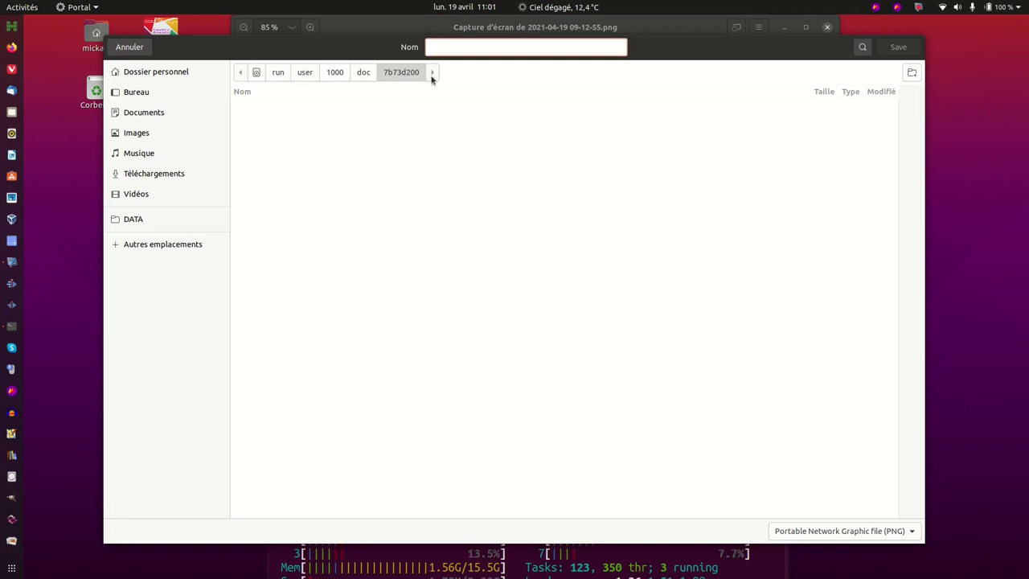
left_click(137, 137)
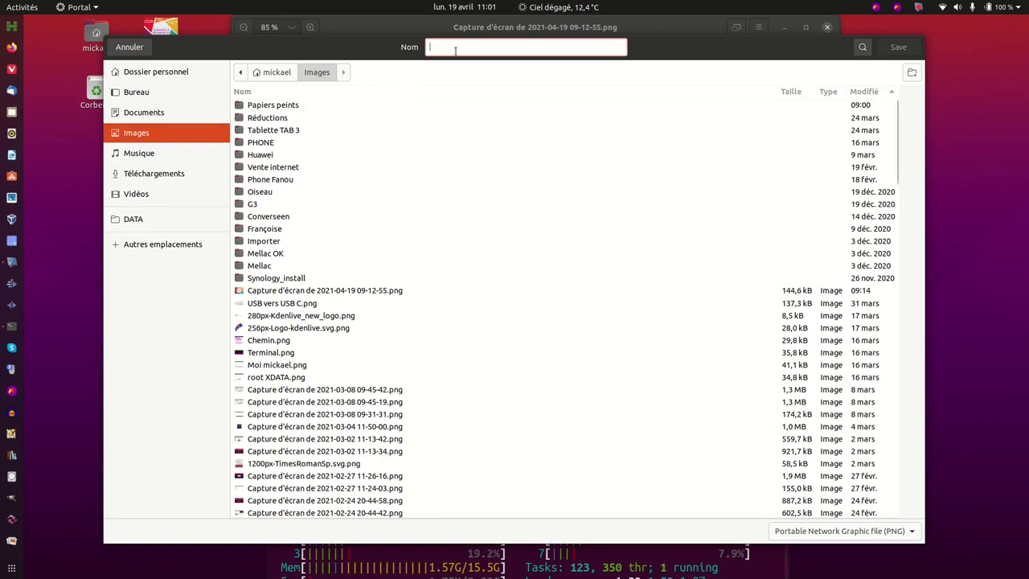
type("capture")
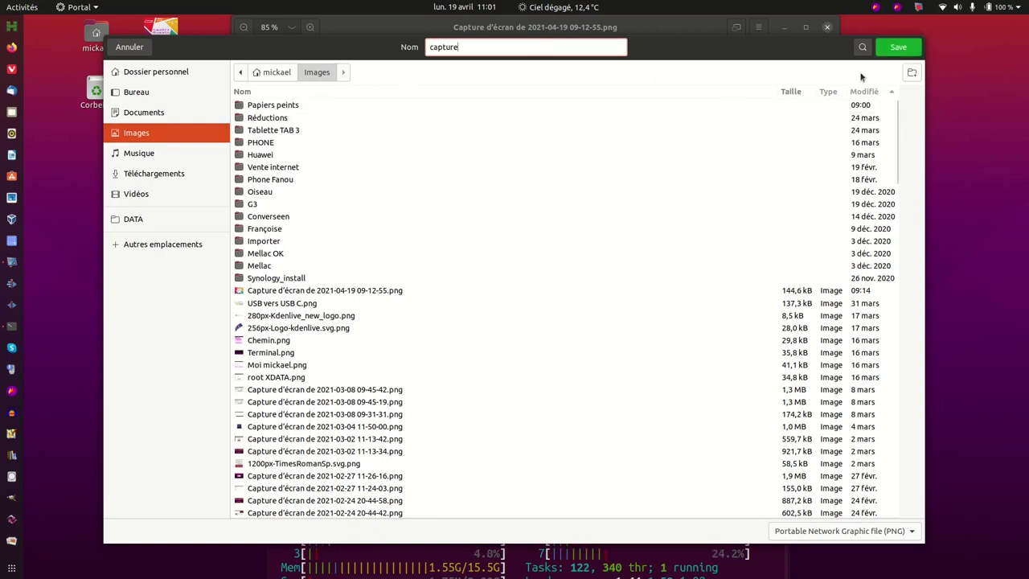
left_click(900, 46)
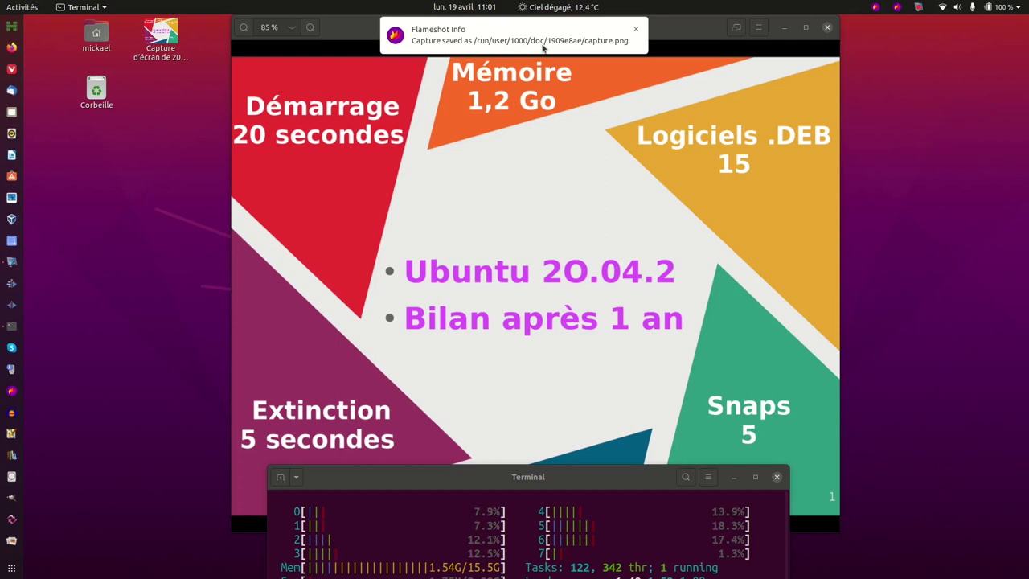
left_click(636, 32)
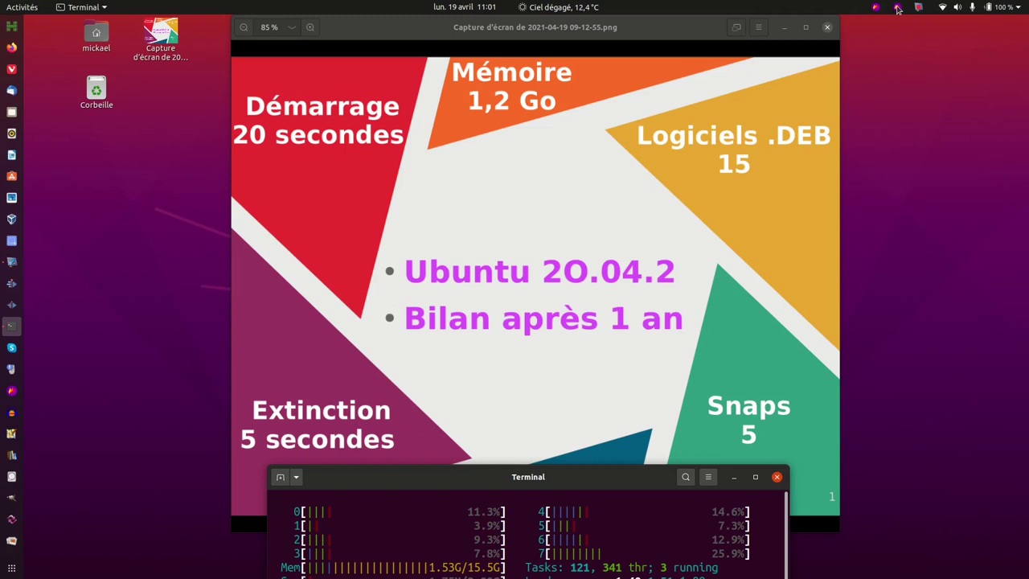
Launch JOSM, check its version in the About information, and close that window
left_click(11, 435)
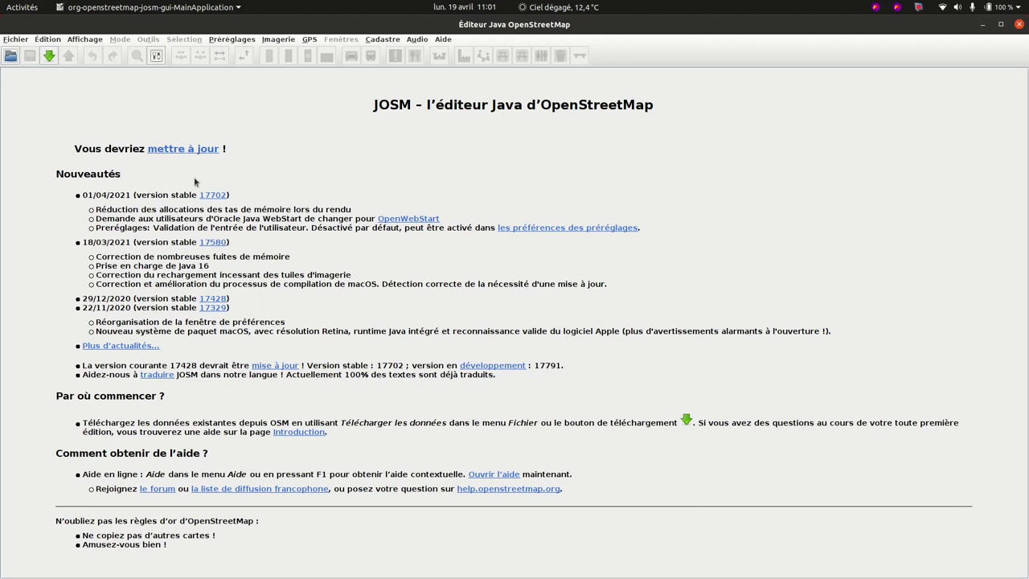
left_click(443, 38)
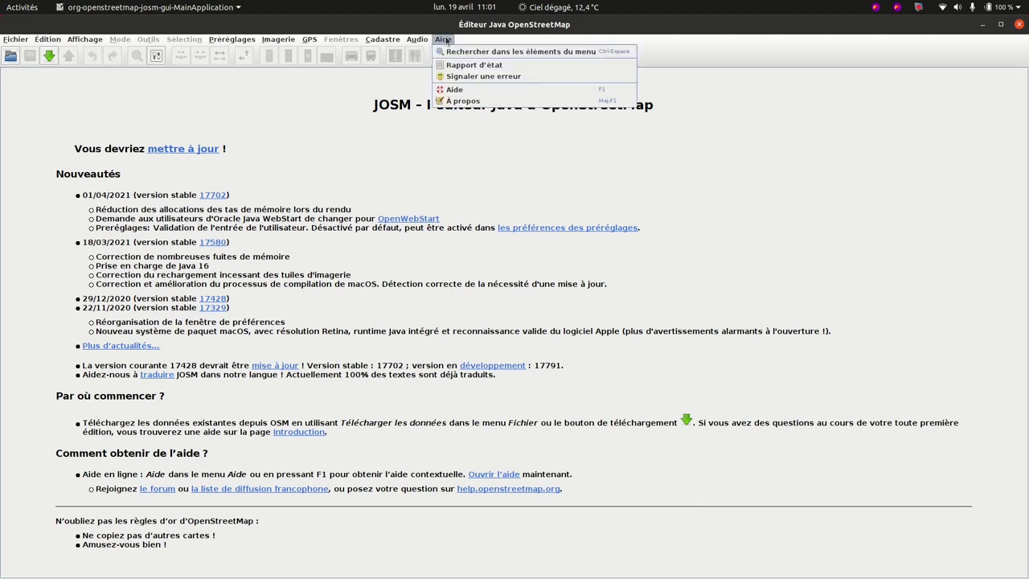
left_click(466, 103)
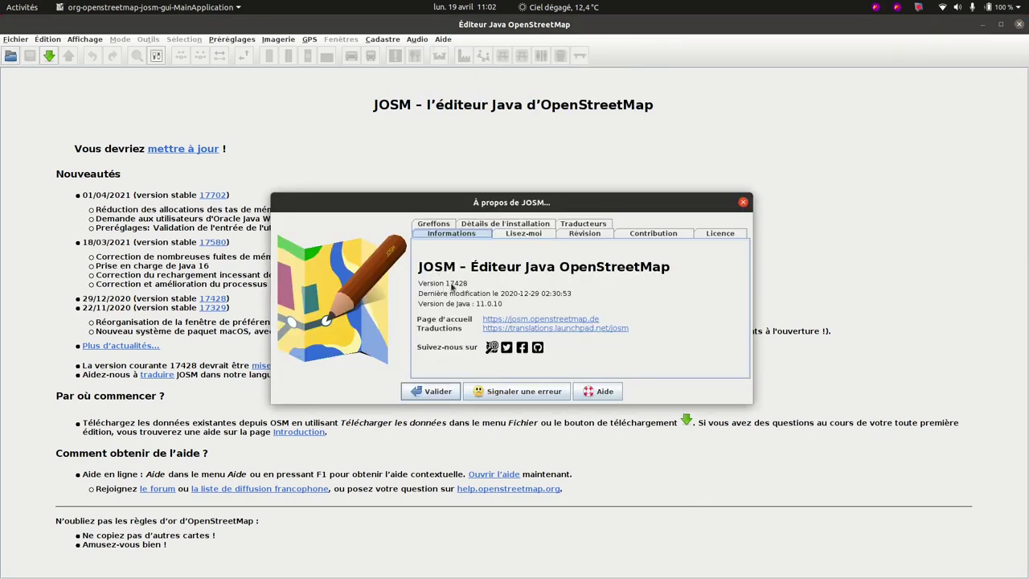
left_click(743, 202)
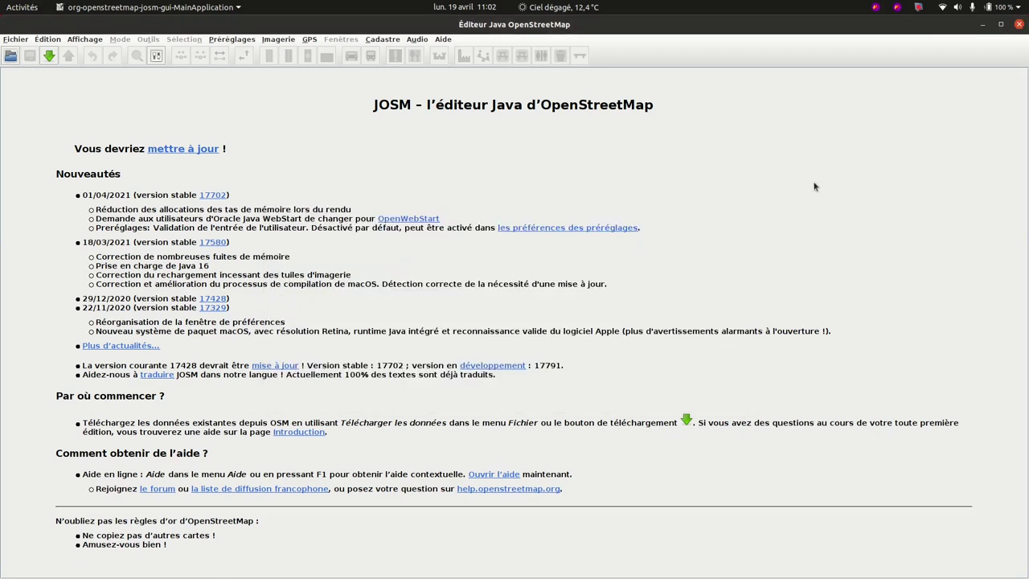
Switch to Firefox, open the bookmarked Libre à Quimperlé blog, and examine the table on its Tutoriels page
mouse_move(8, 134)
mouse_move(16, 24)
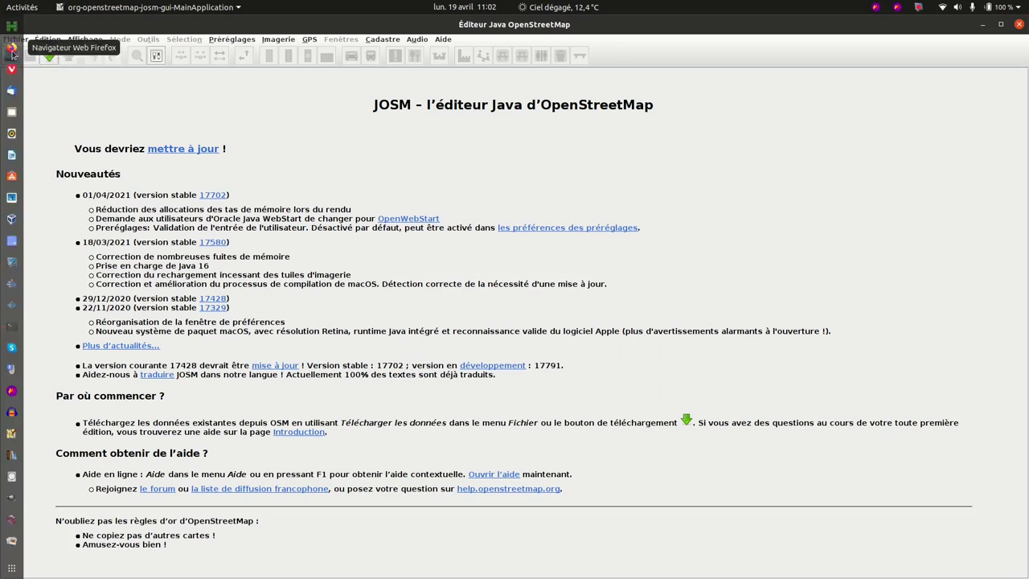
left_click(12, 54)
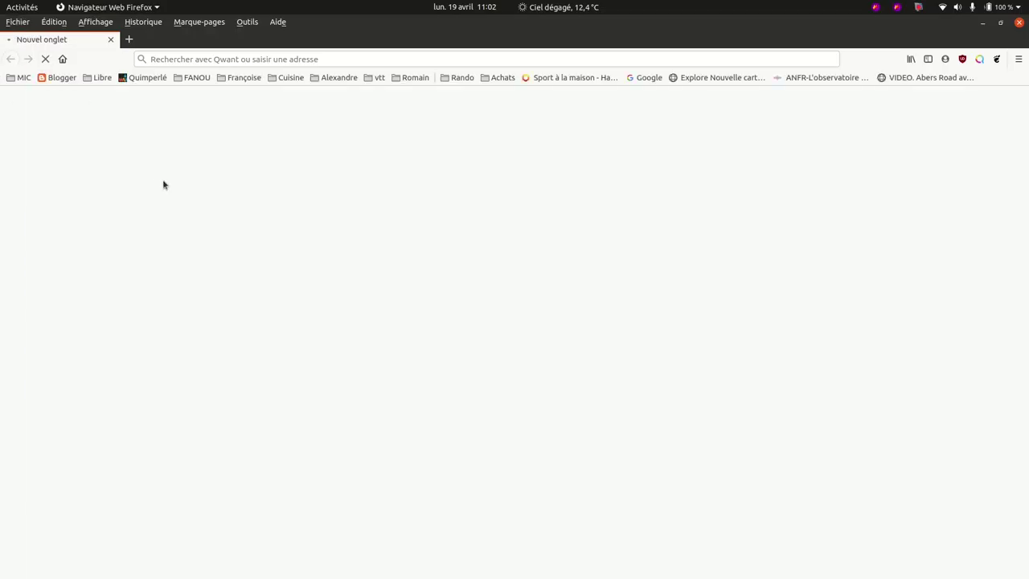
left_click(100, 80)
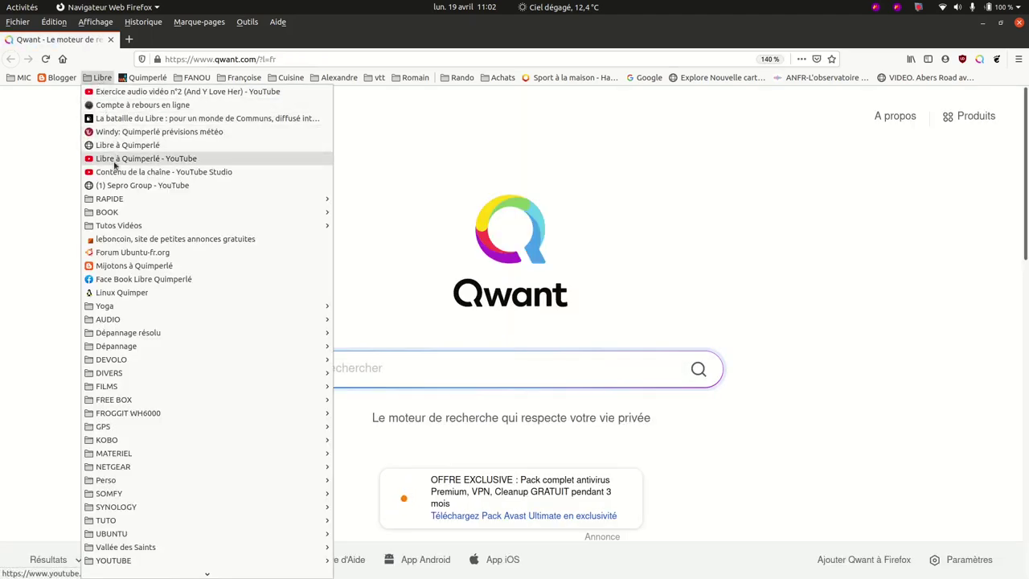
left_click(119, 145)
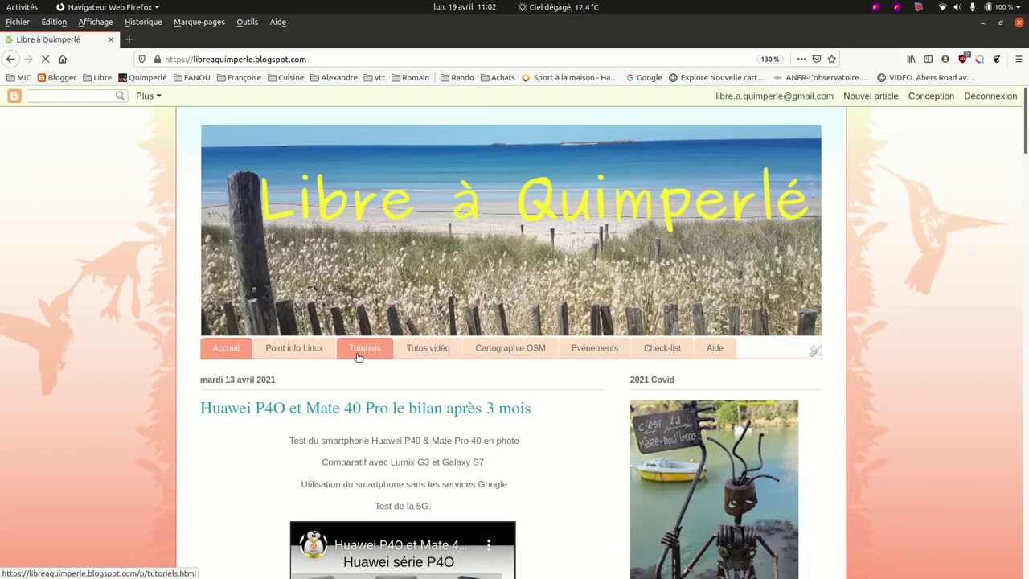
left_click(358, 356)
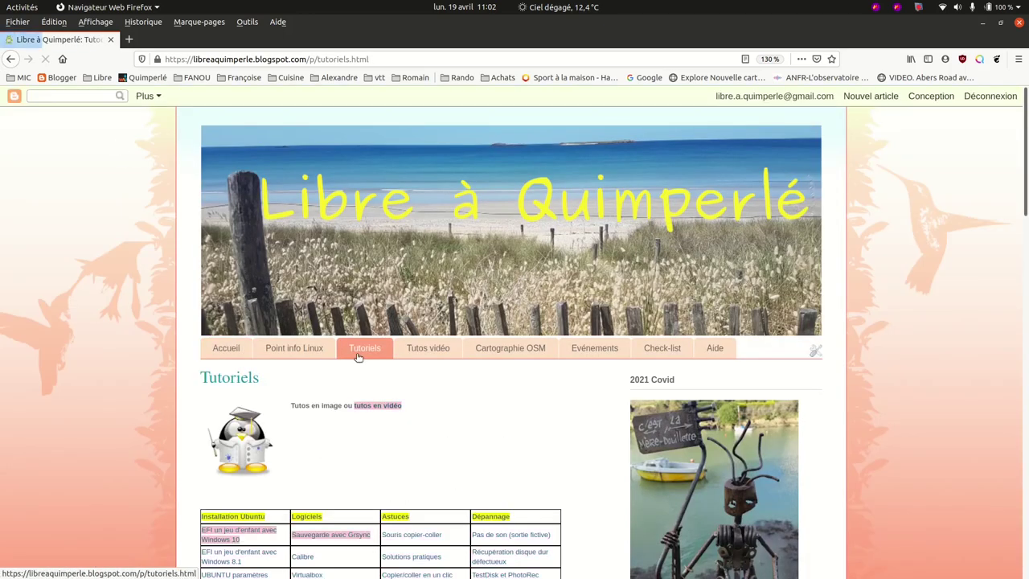
scroll(366, 441, "down", 4)
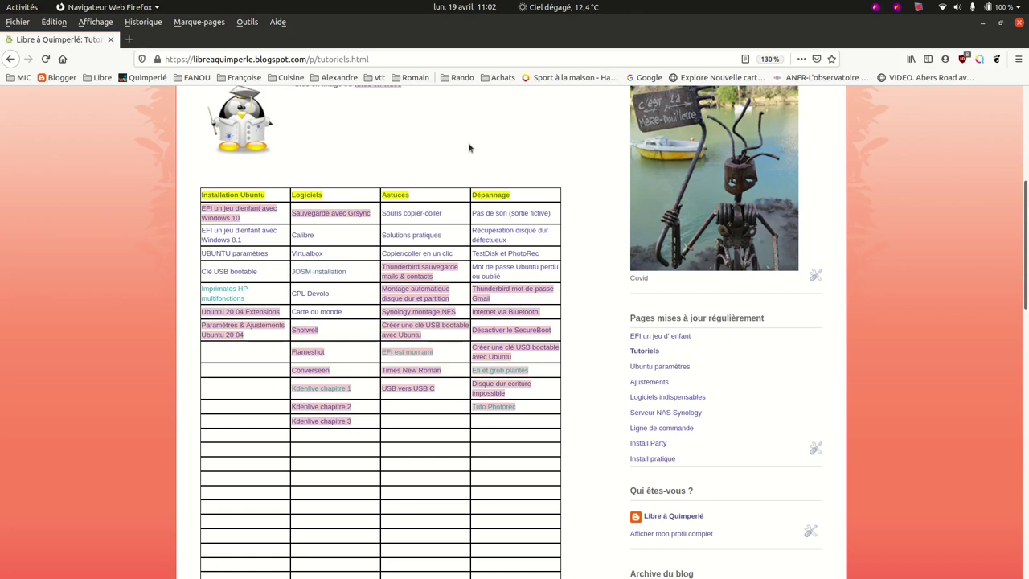
Go through the system settings' About information to the software updates configuration and show the Autres logiciels sources
left_click(965, 7)
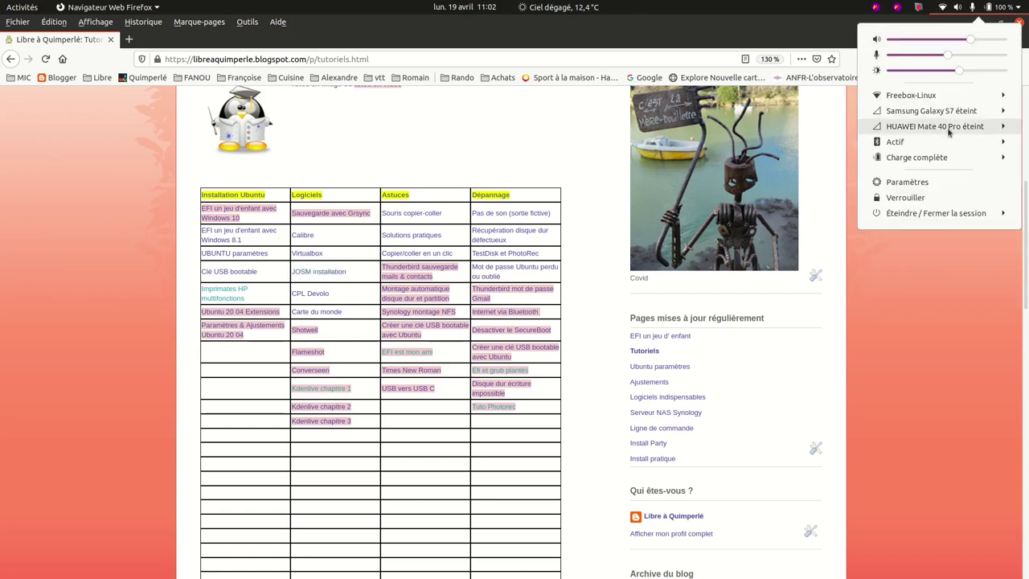
left_click(932, 183)
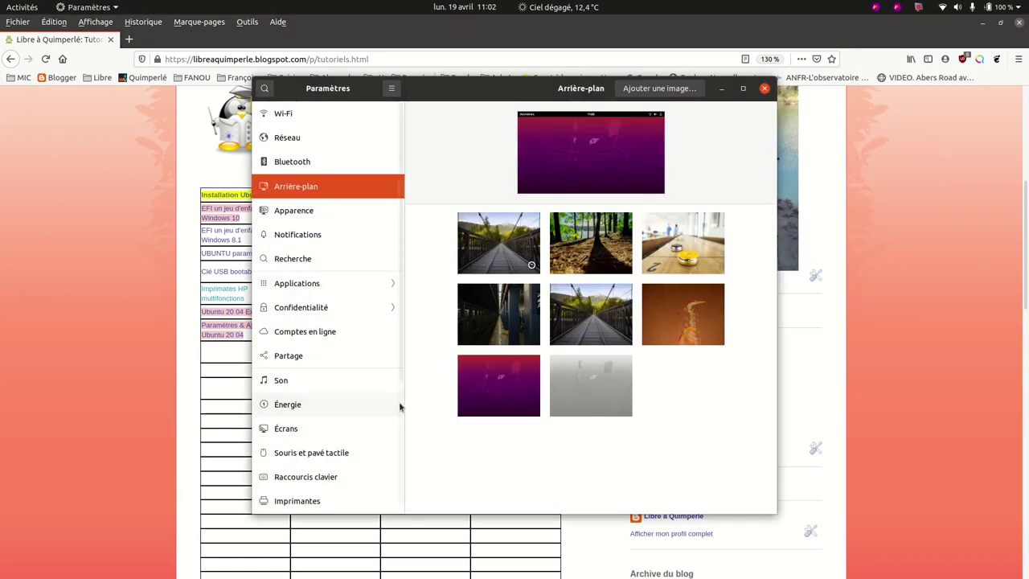
left_click_drag(404, 359, 414, 514)
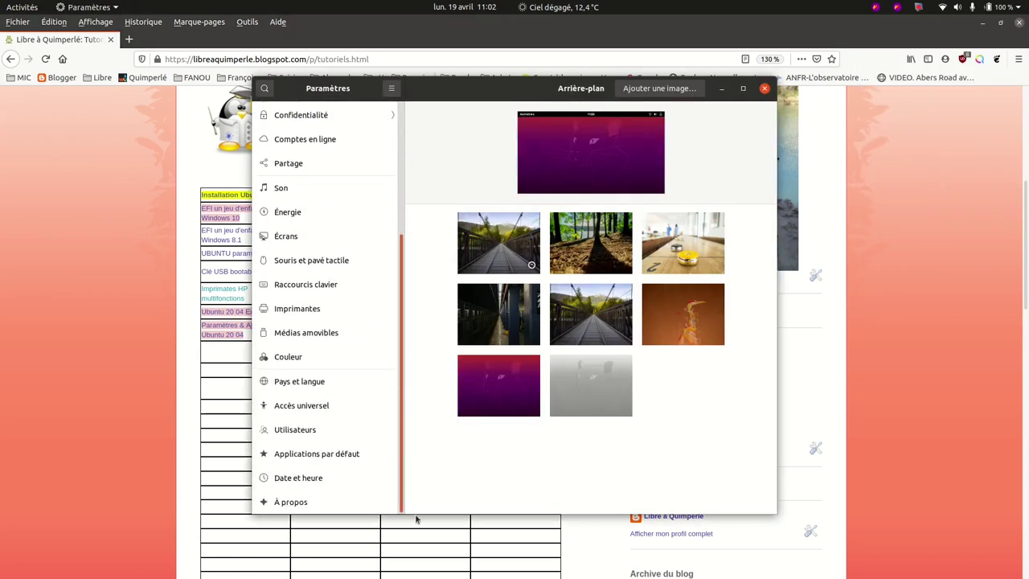
left_click(306, 503)
left_click(695, 478)
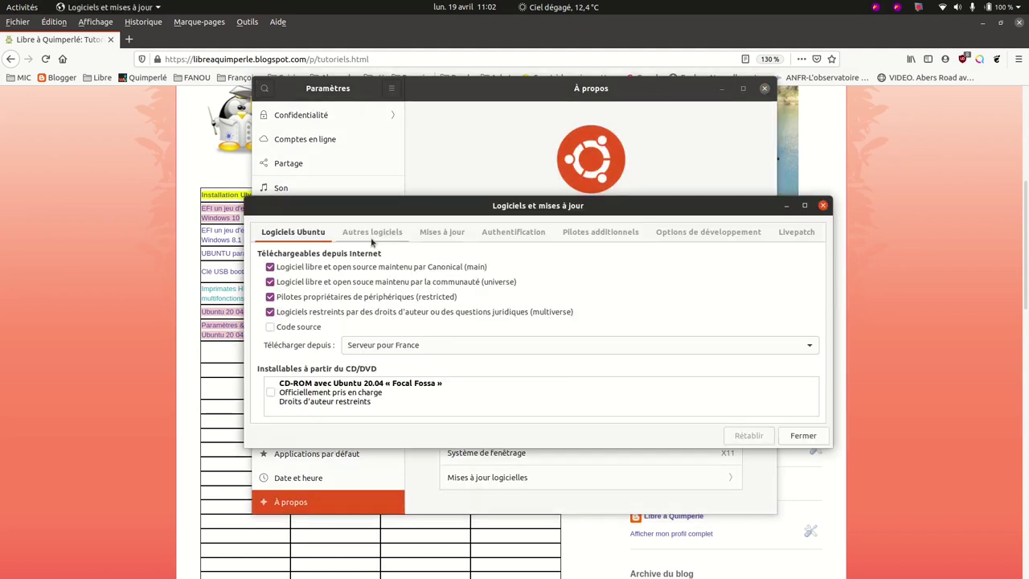
left_click(367, 234)
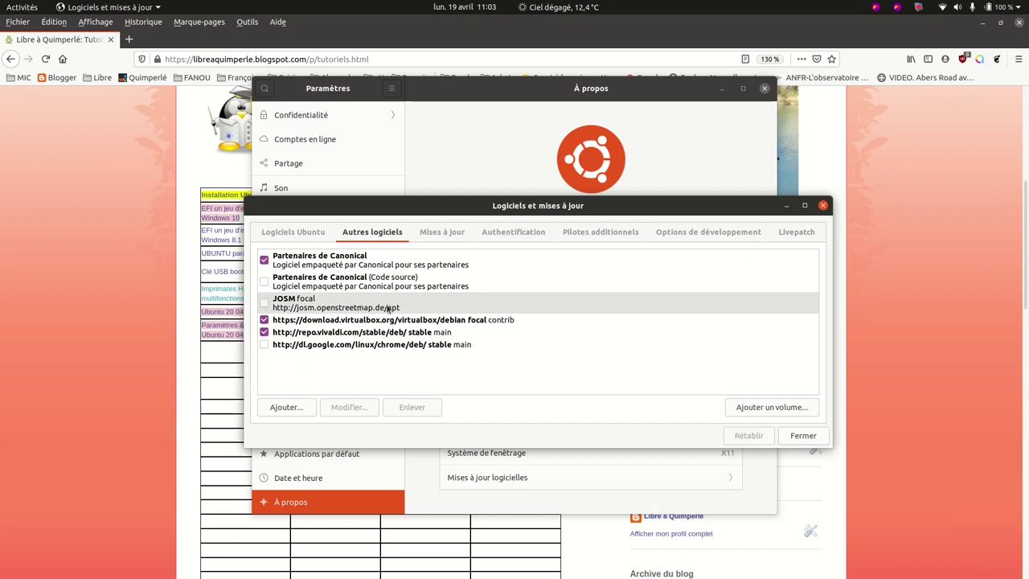
Enable the JOSM focal software source, authenticating with the account password, keep the Vivaldi source enabled, and refresh the available software information
left_click(263, 304)
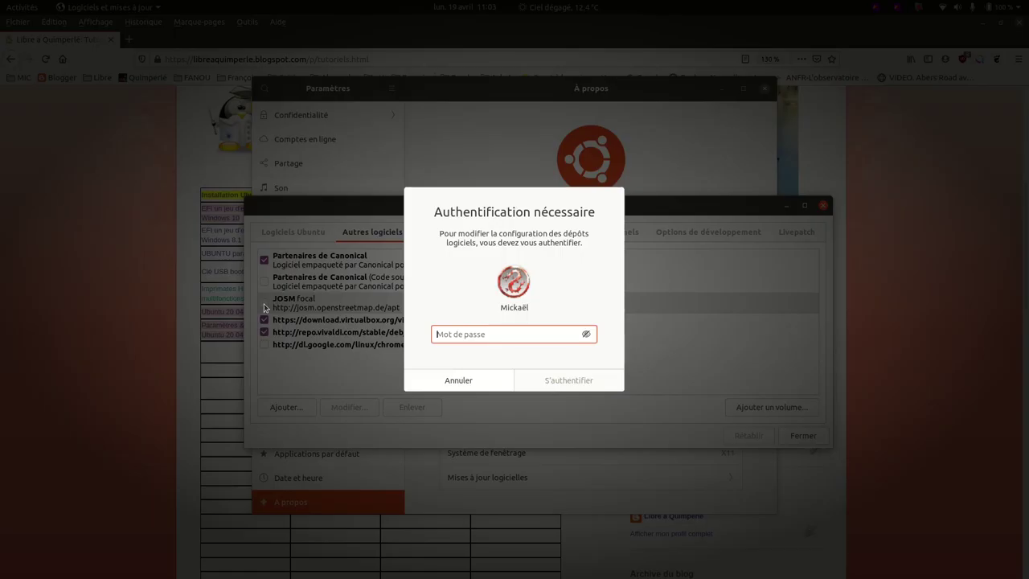
type("********")
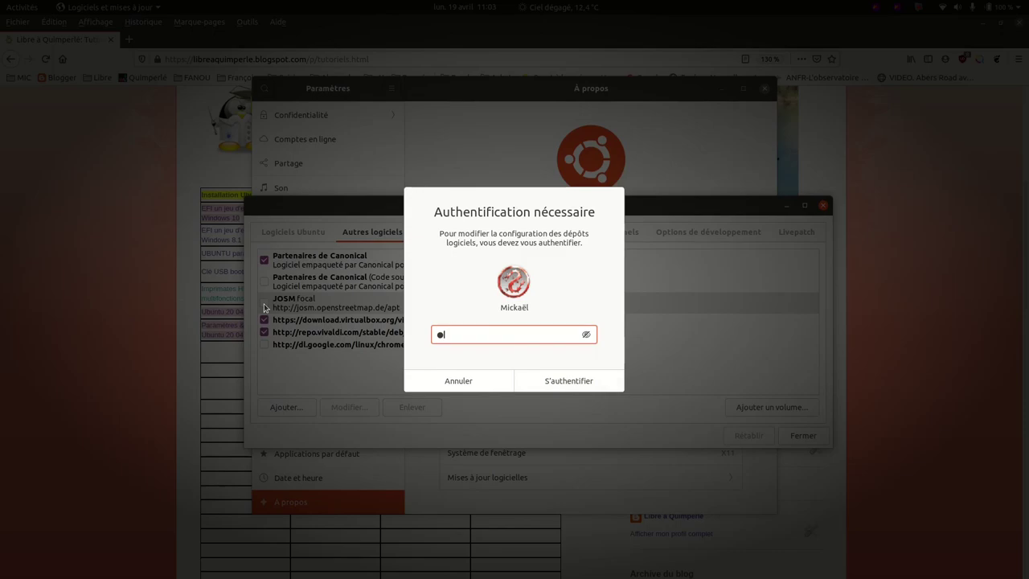
key("Return")
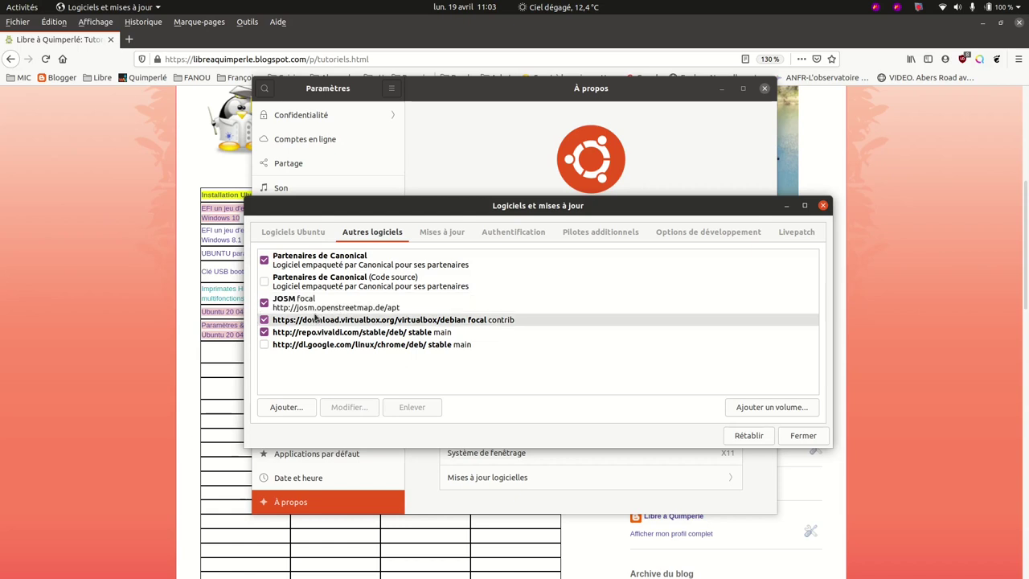
left_click(264, 332)
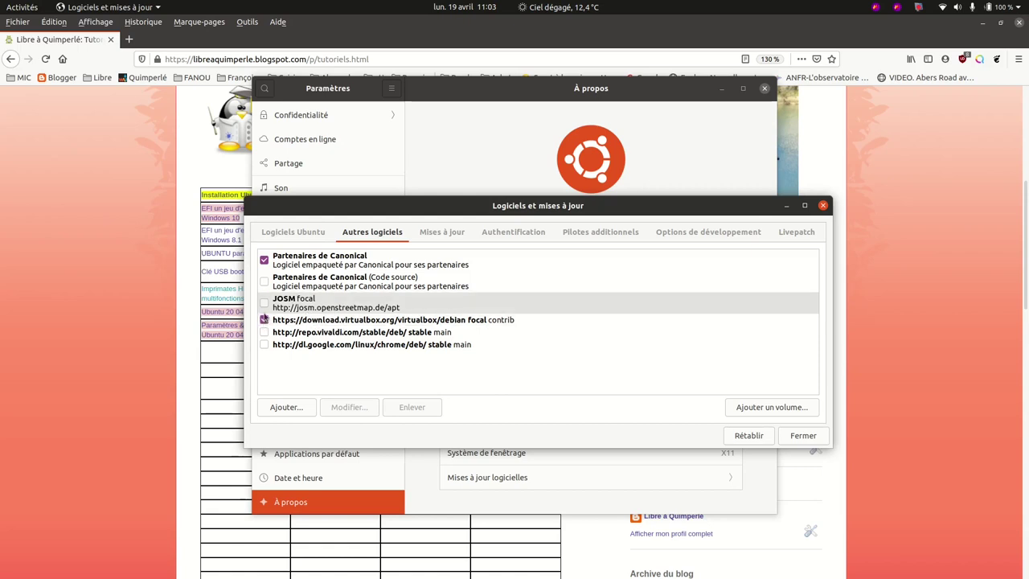
left_click(265, 302)
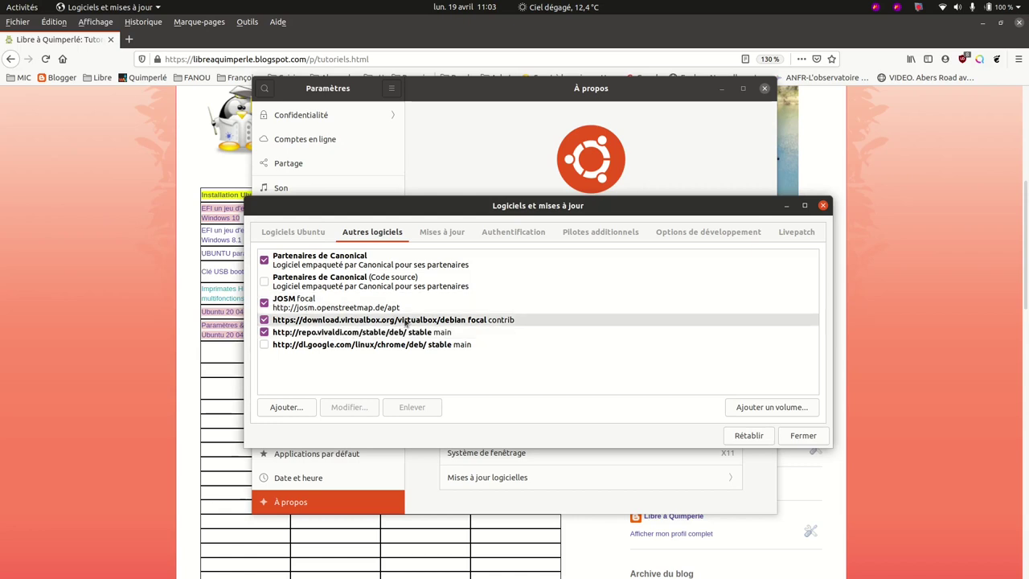
left_click(806, 439)
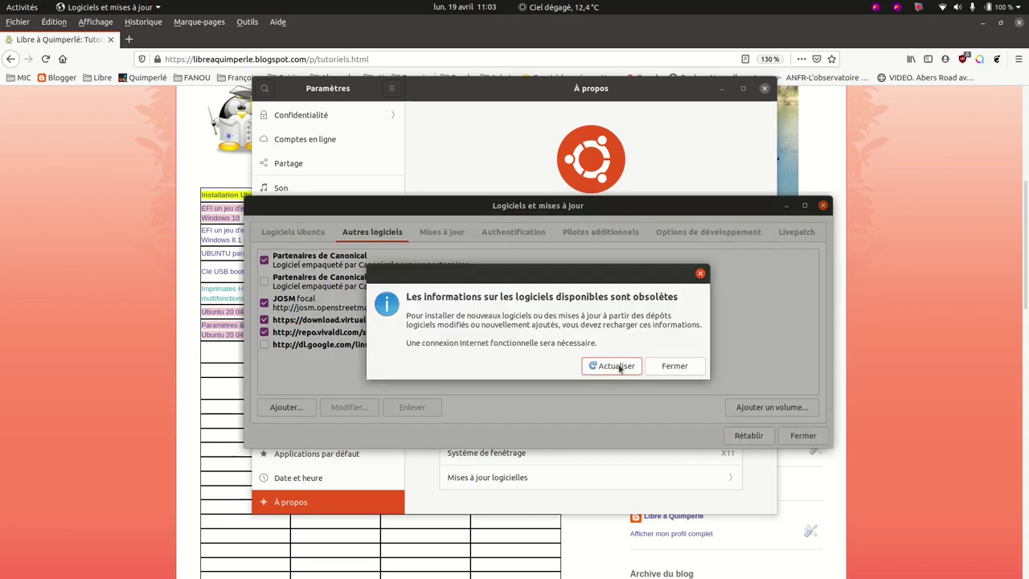
left_click(620, 367)
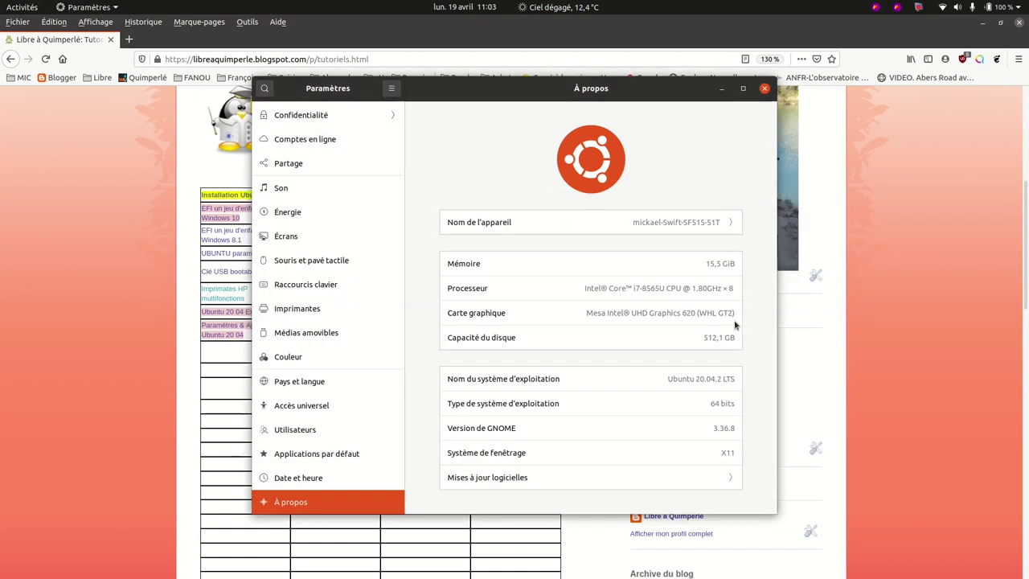
Relaunch JOSM, follow its mettre à jour link to the JOSM website, and close that web page
mouse_move(3, 329)
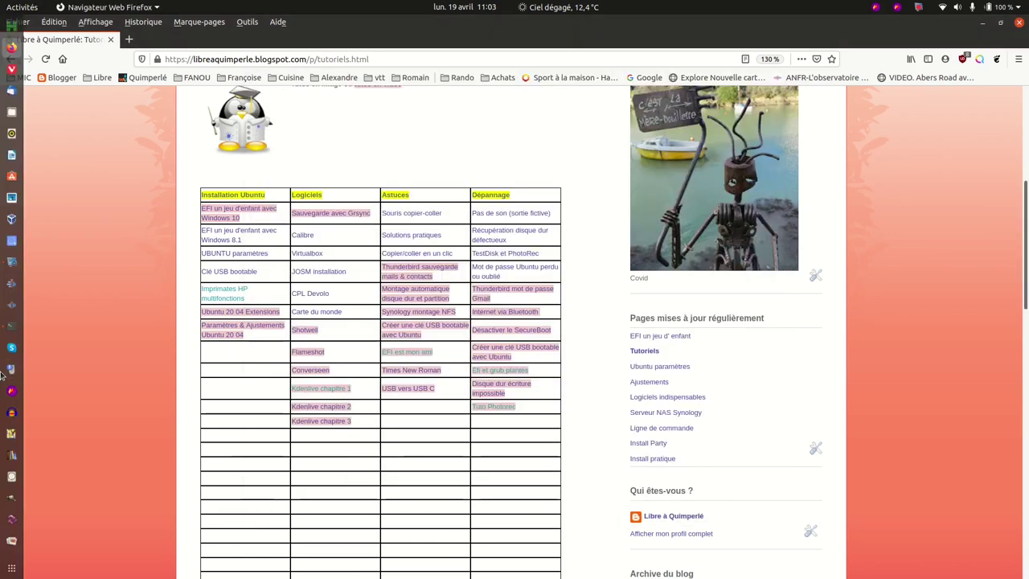
left_click(11, 434)
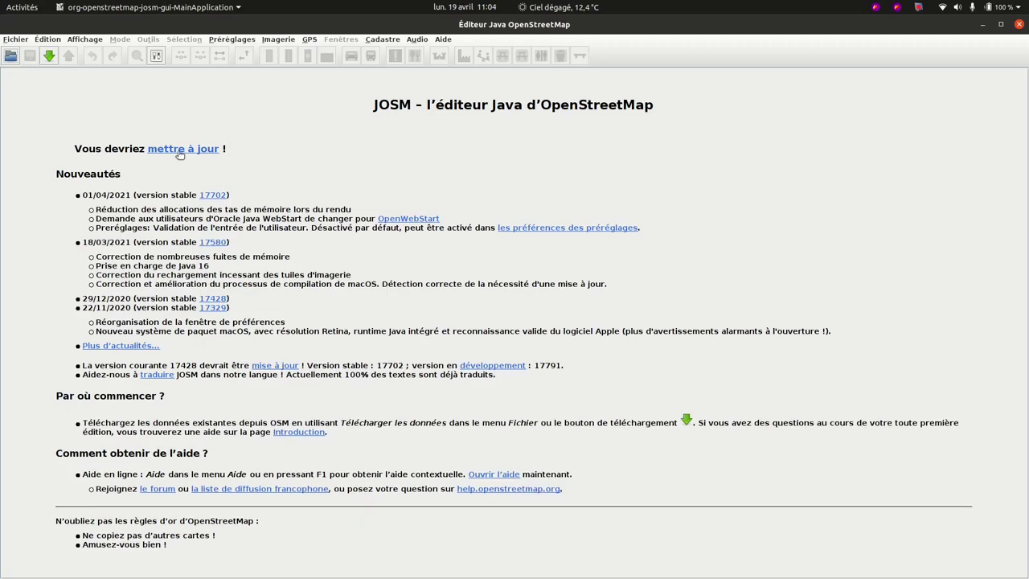
left_click(181, 157)
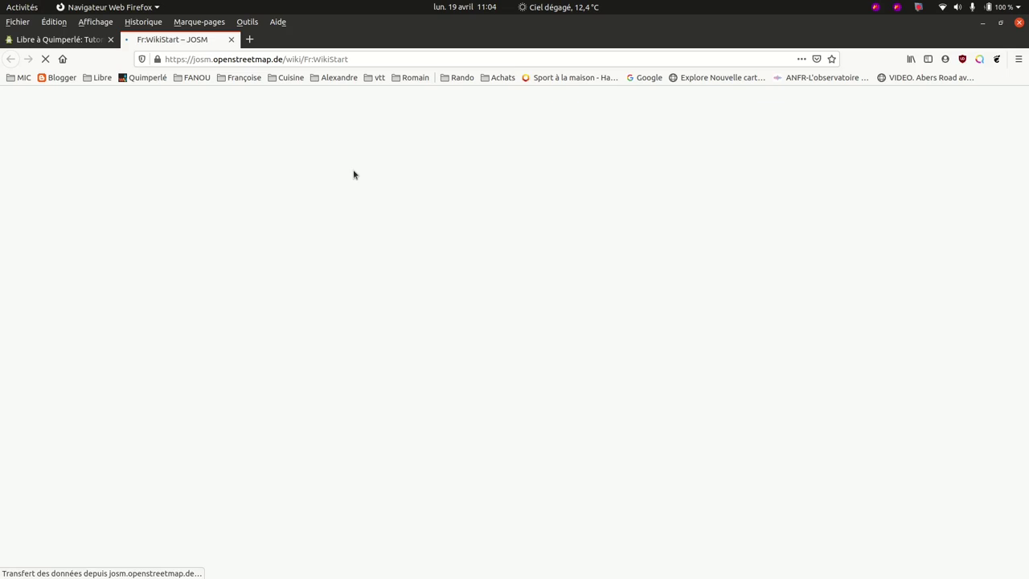
left_click(230, 40)
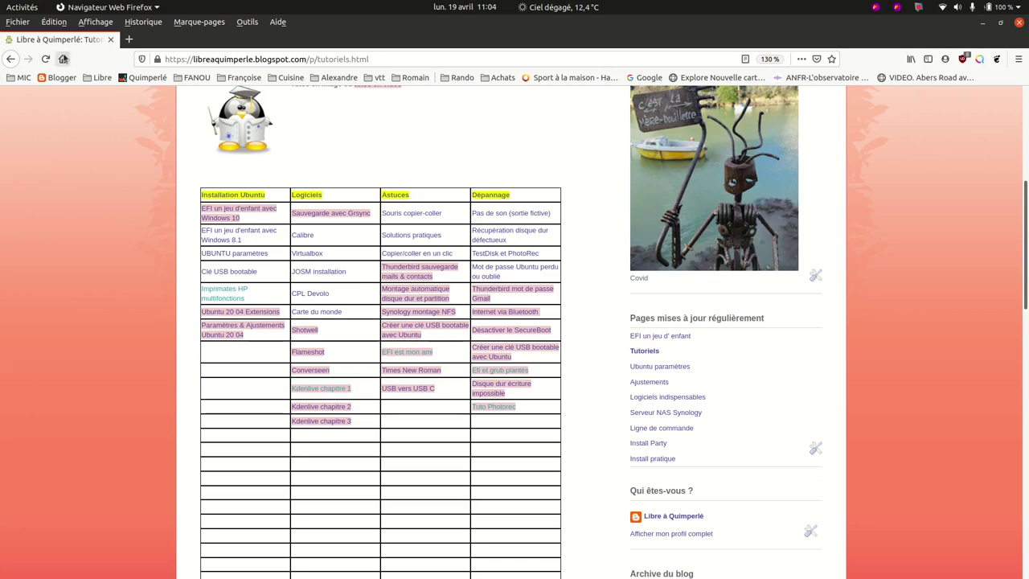
Search the system for mise, open the update manager, and examine the packages included in the JOSM update
left_click(26, 8)
type("mise")
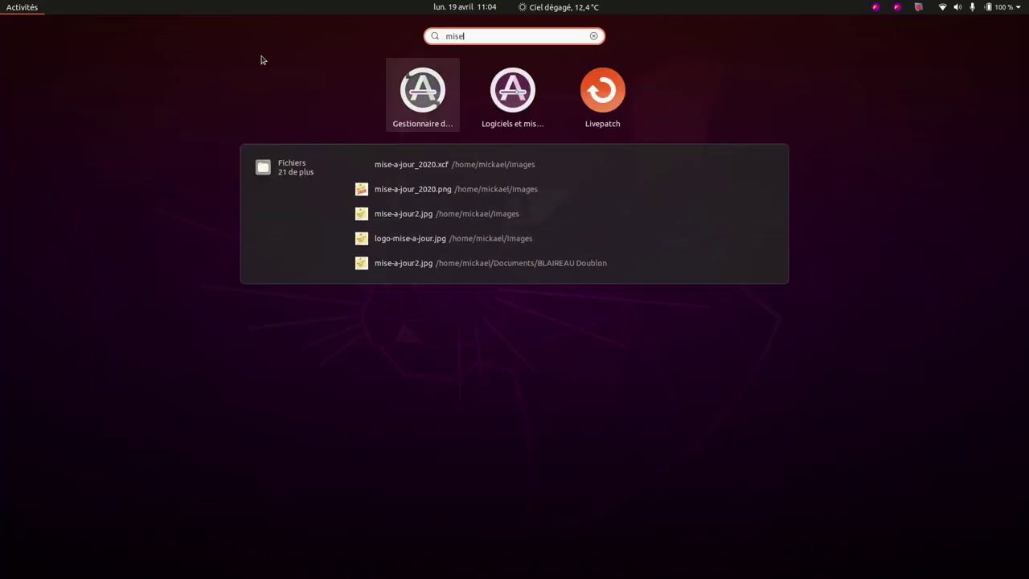
left_click(424, 86)
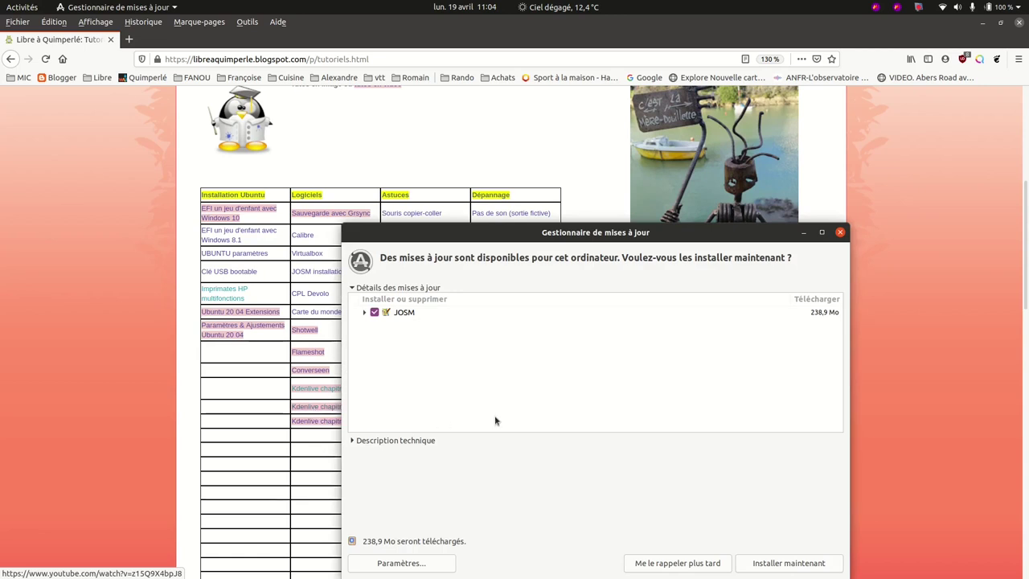
left_click(400, 313)
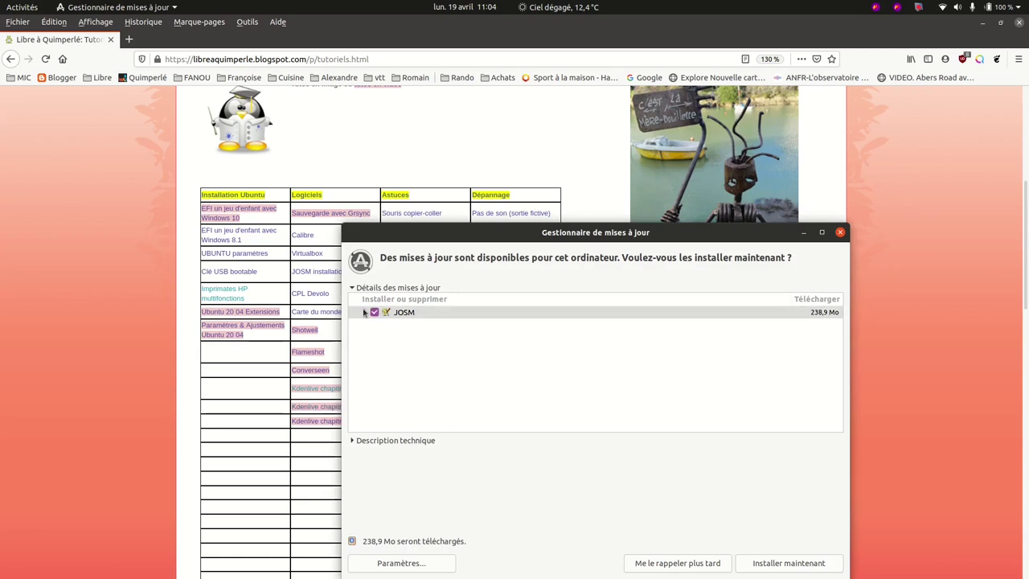
left_click(364, 314)
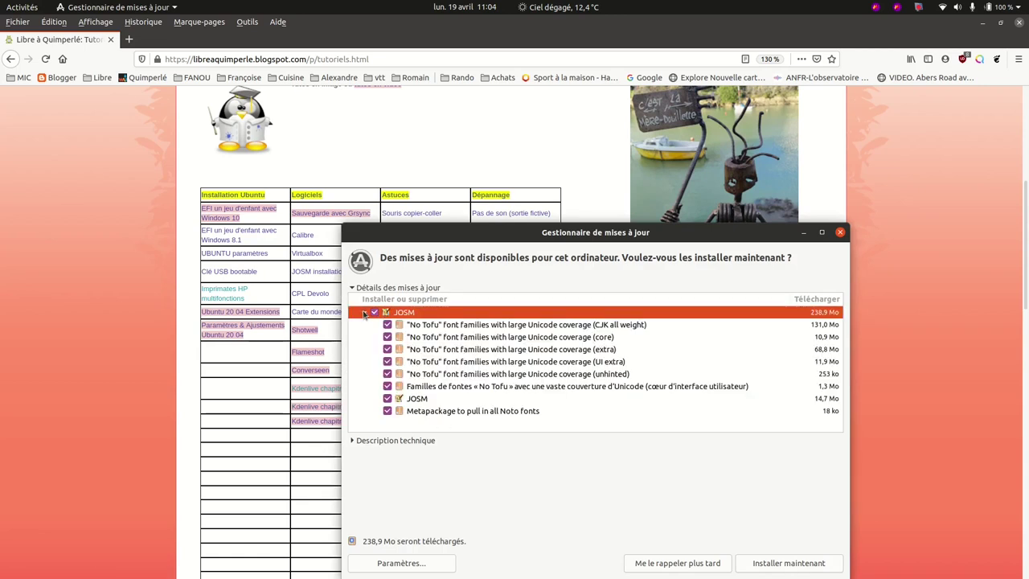
left_click(364, 313)
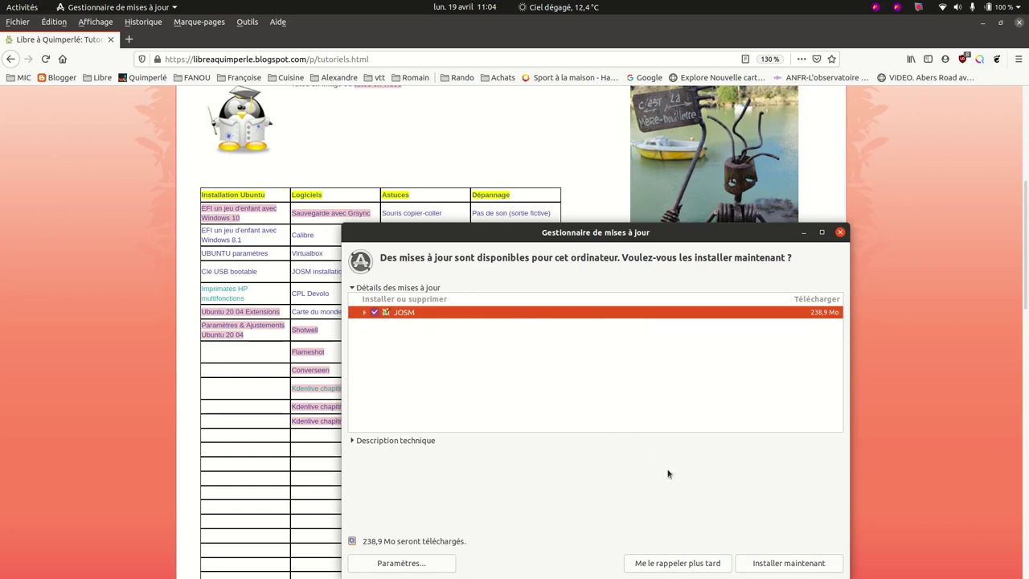
Install the available JOSM update, authenticating with the account password
left_click(794, 565)
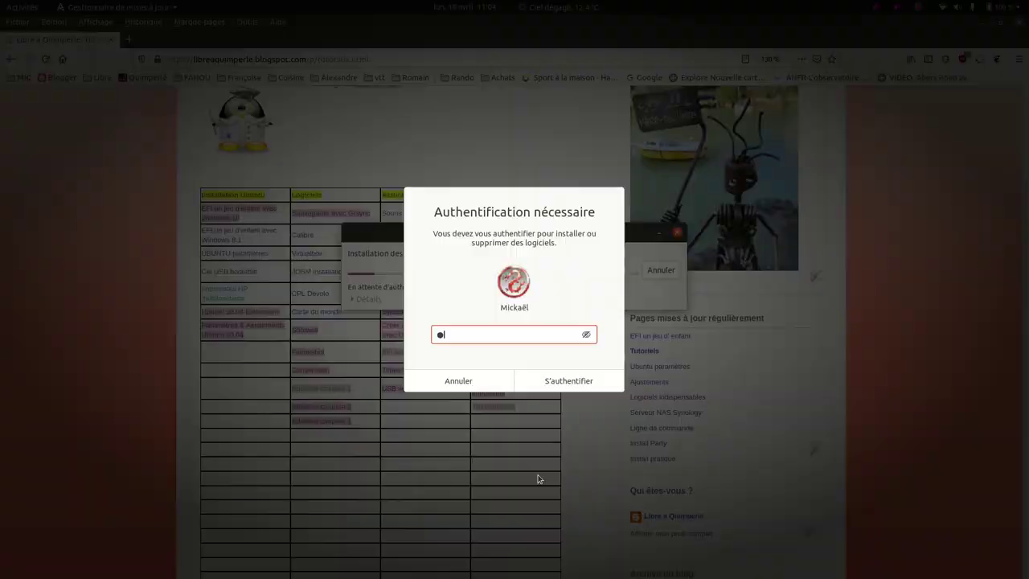
key("Return")
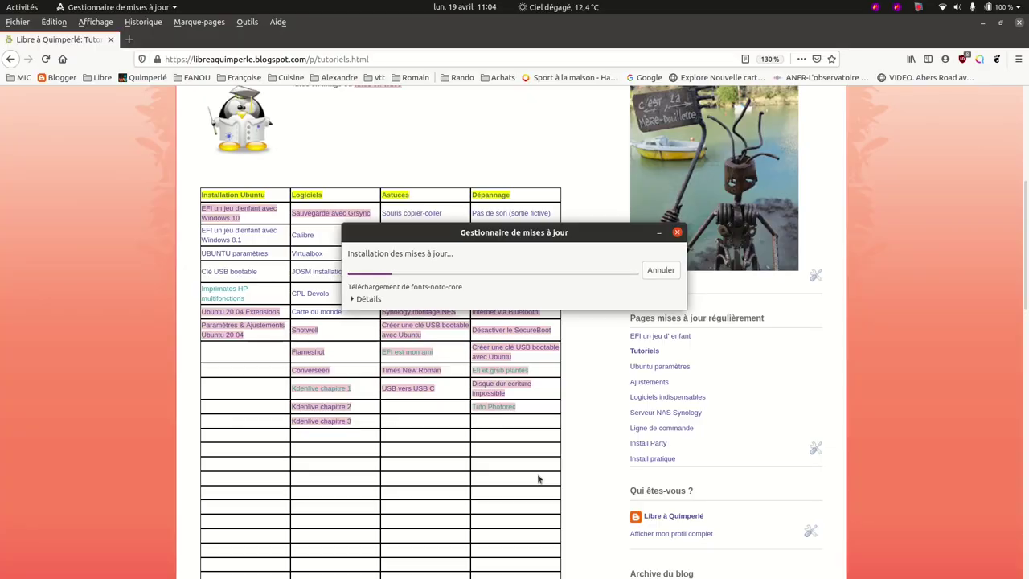
Return to Firefox, launch and close calibre for a quick look, and open the Calibre tutorial from the blog's Logiciels column
left_click(82, 327)
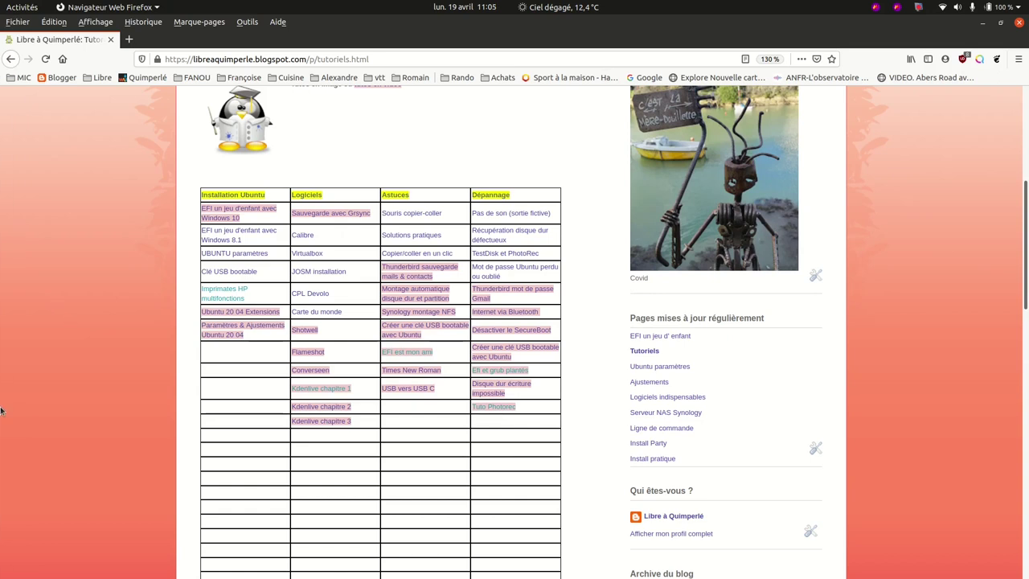
mouse_move(1, 409)
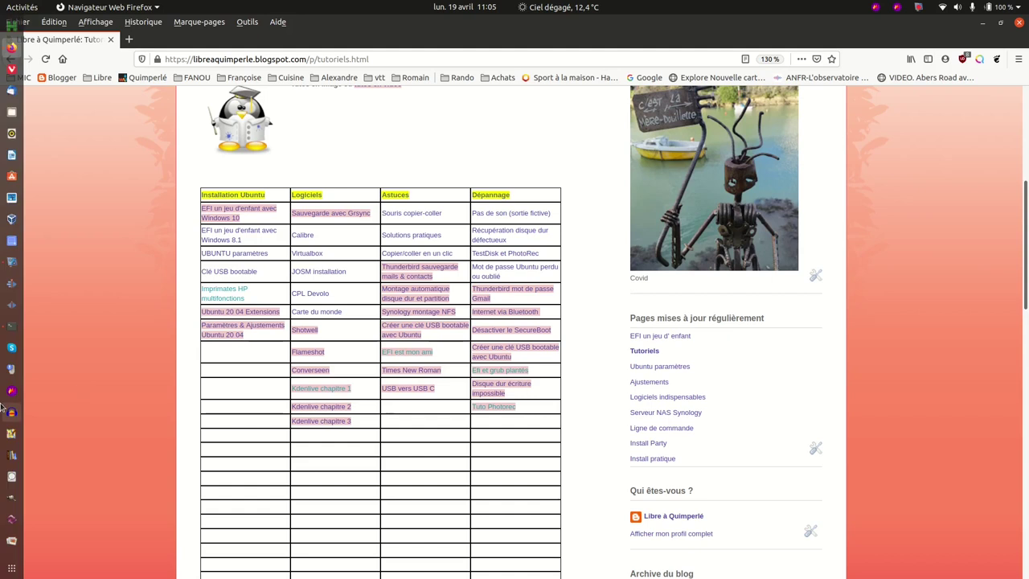
left_click(10, 457)
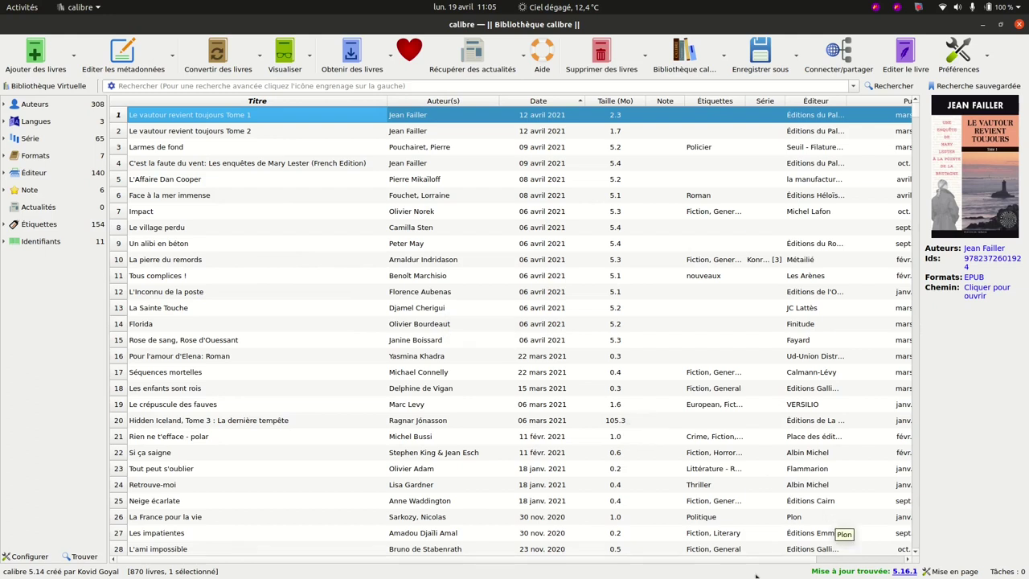
left_click(1020, 24)
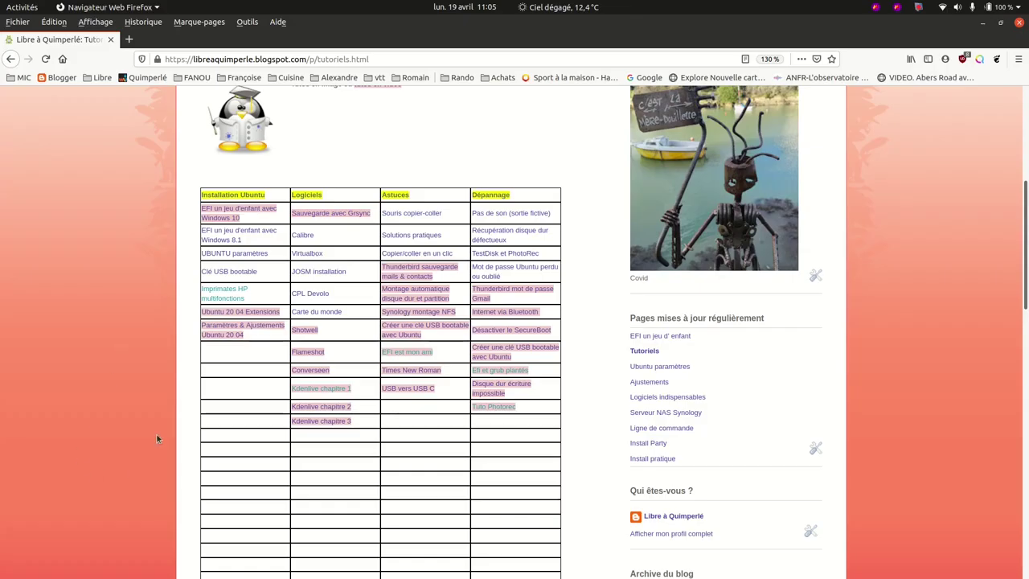
left_click(304, 235)
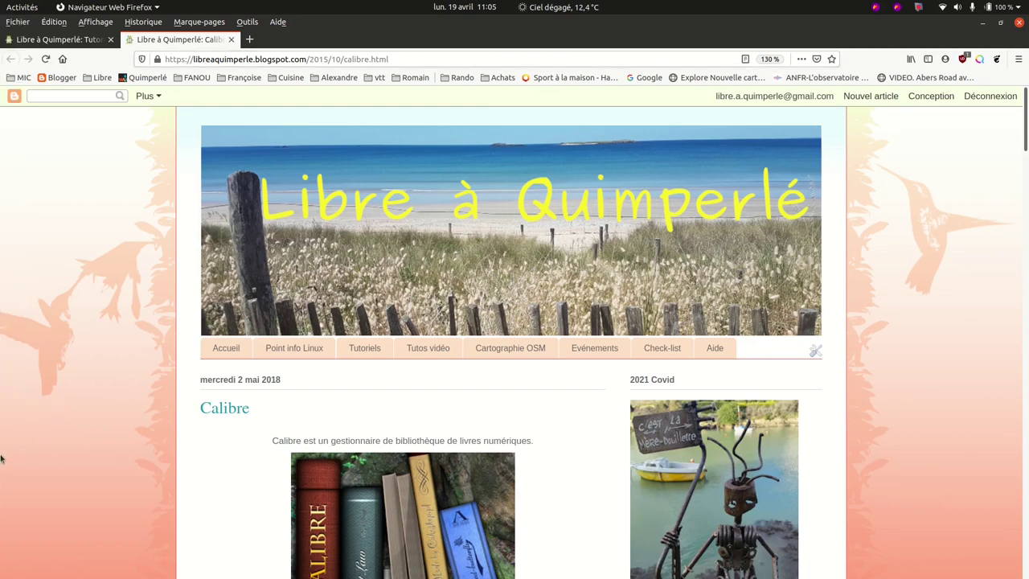
Launch GIMP to show its interface and close it, and quit Firefox with all its open tabs
mouse_move(1, 458)
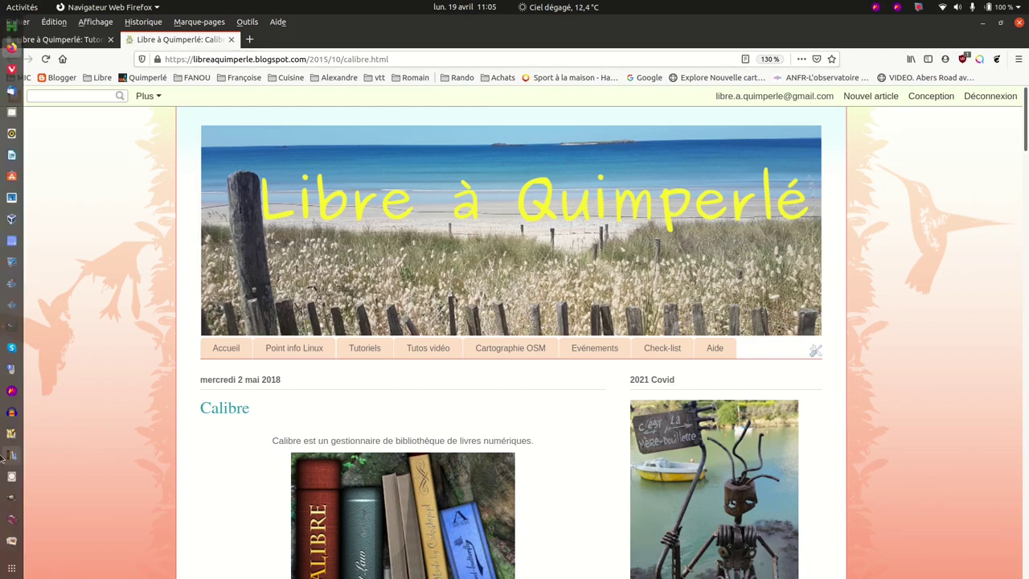
left_click(10, 500)
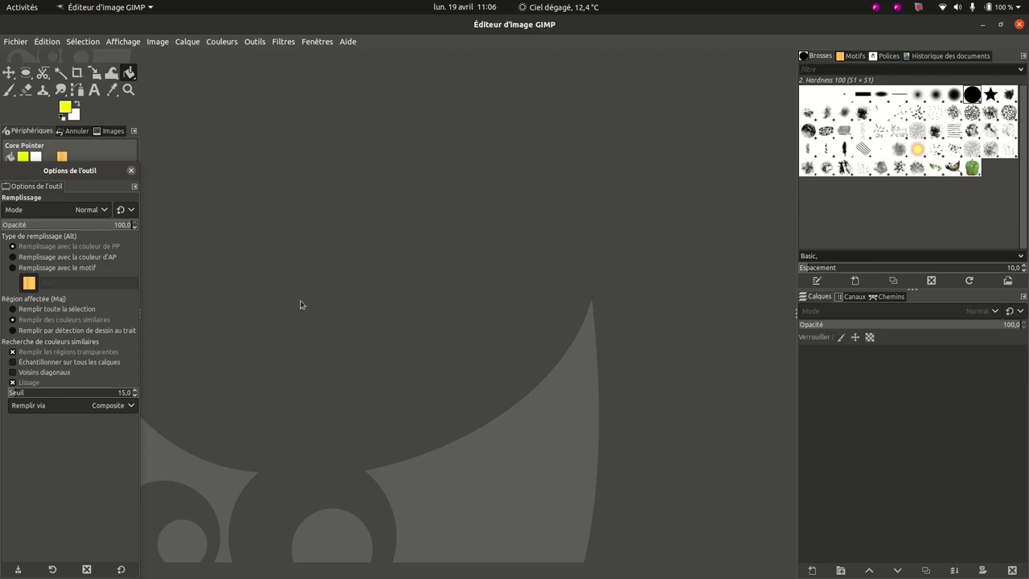
left_click(1020, 25)
left_click(1020, 24)
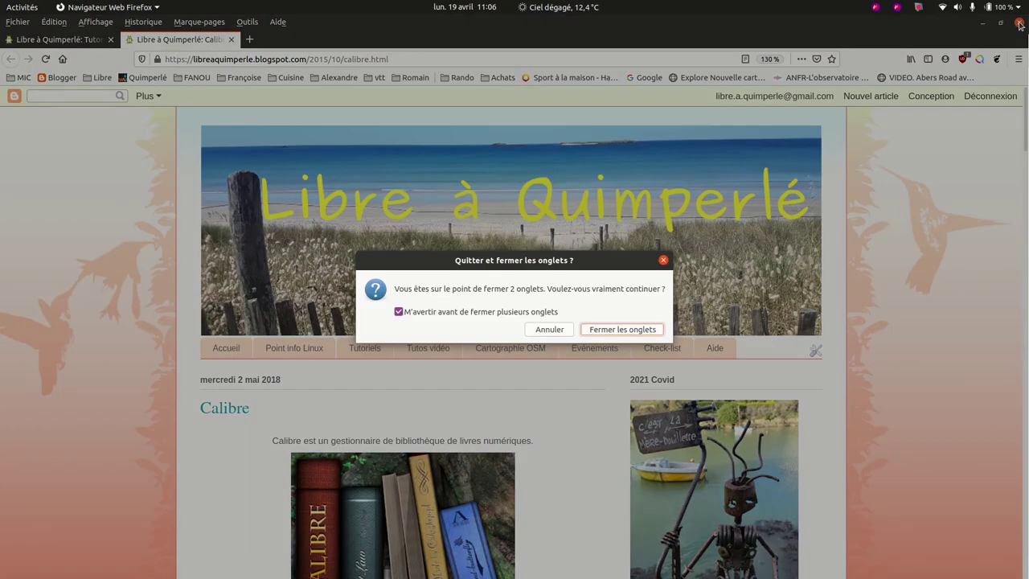
left_click(600, 330)
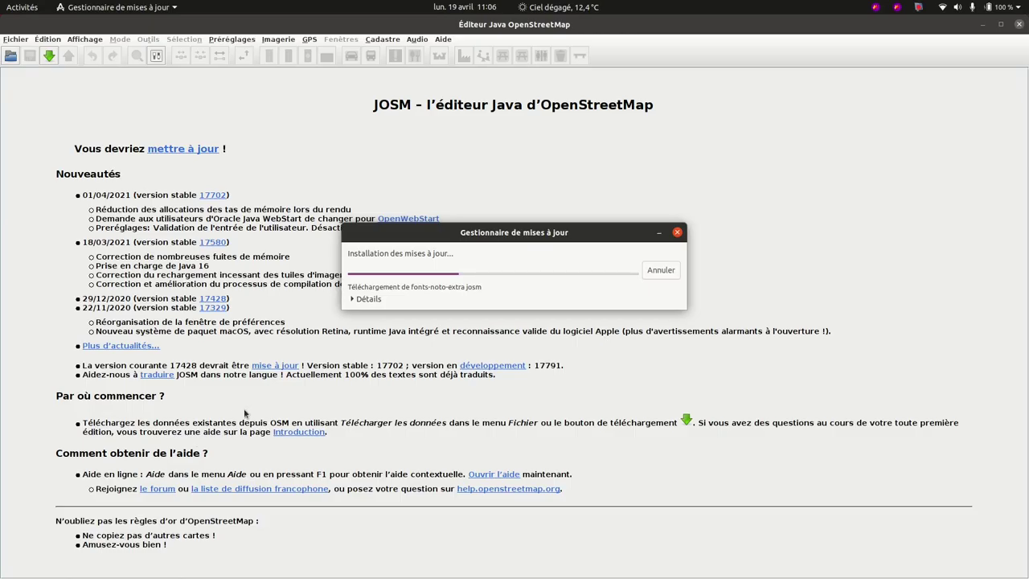
Launch Grsync to show the Images backup session, and close it
mouse_move(2, 548)
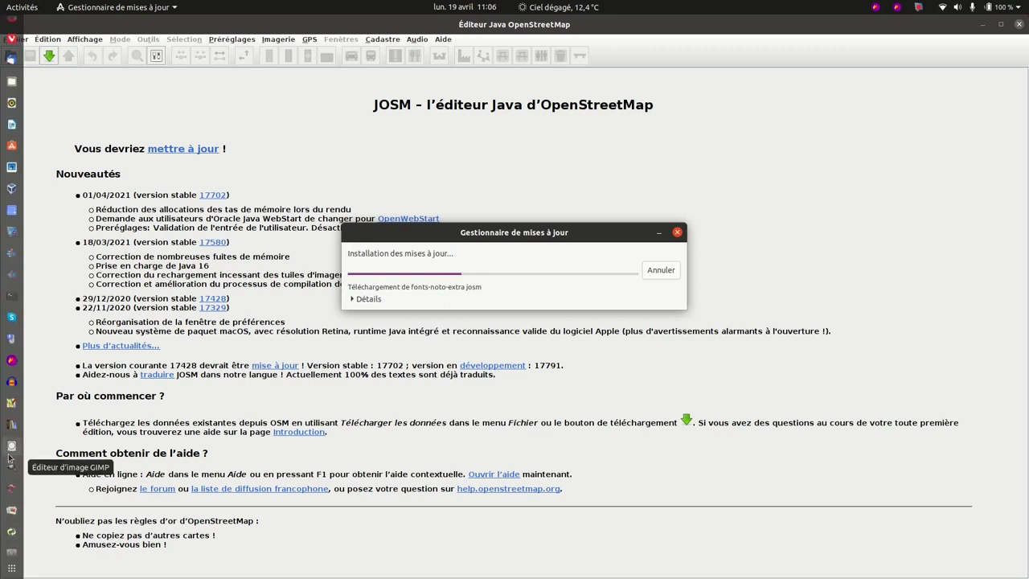
left_click(11, 490)
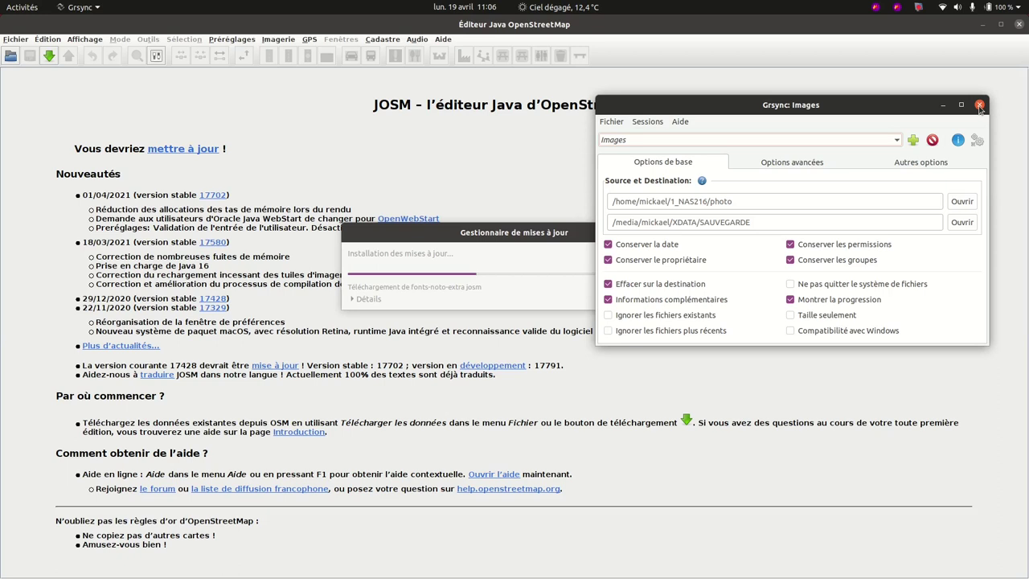
left_click(980, 106)
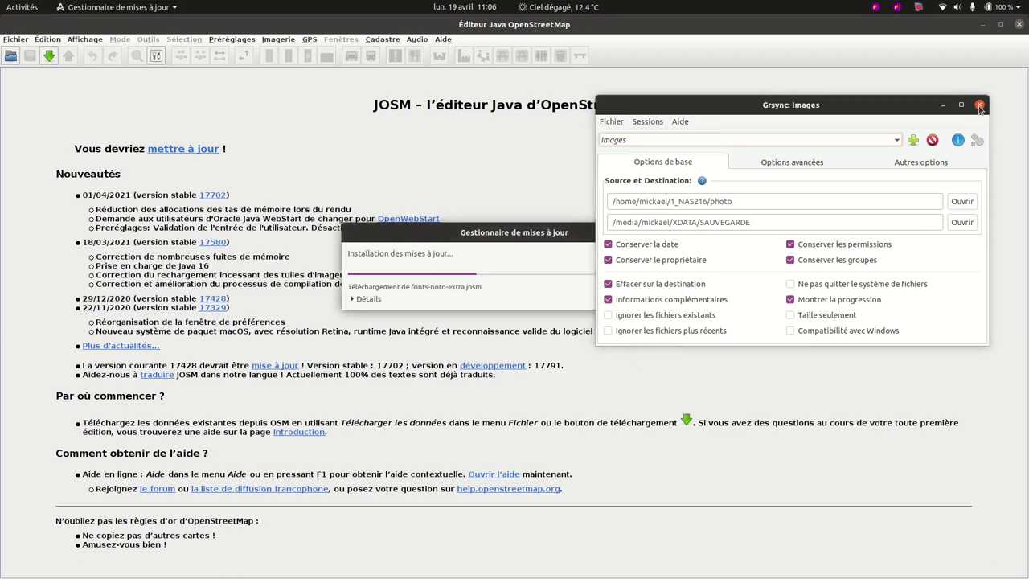
Dismiss the update manager once the installation ends, relaunch JOSM, and accept the update of its plugins
mouse_move(3, 433)
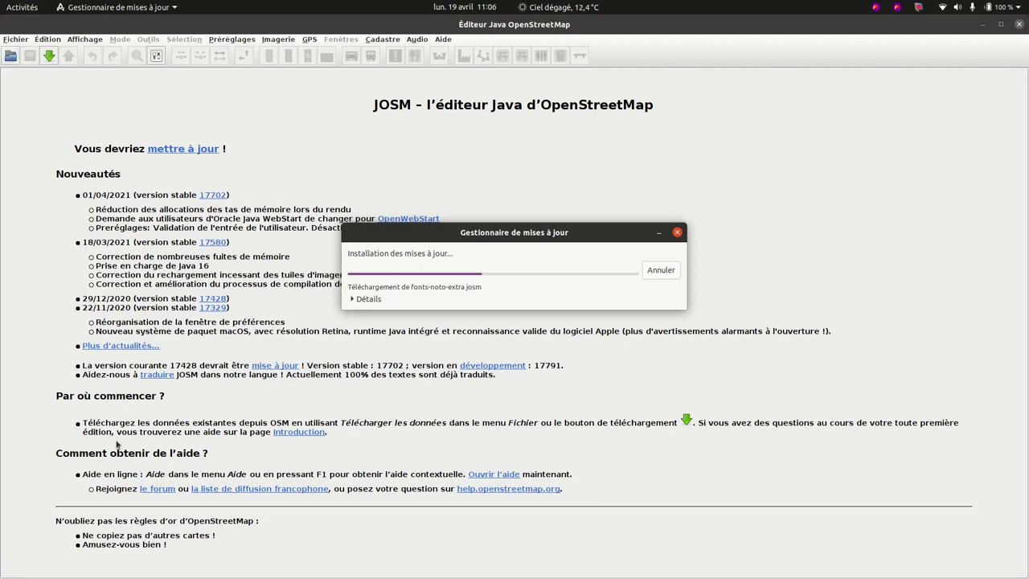
mouse_move(1, 464)
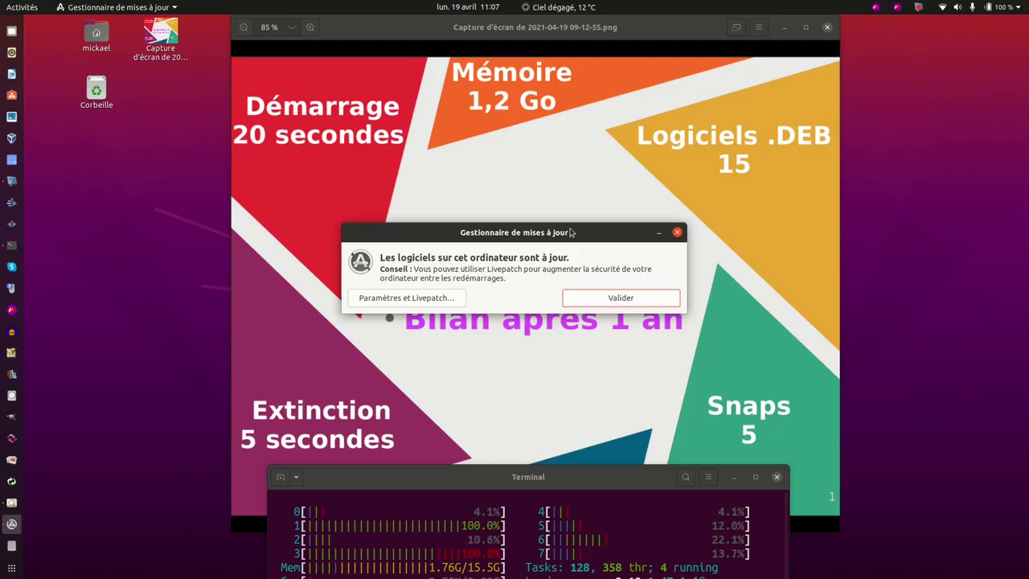
left_click(605, 298)
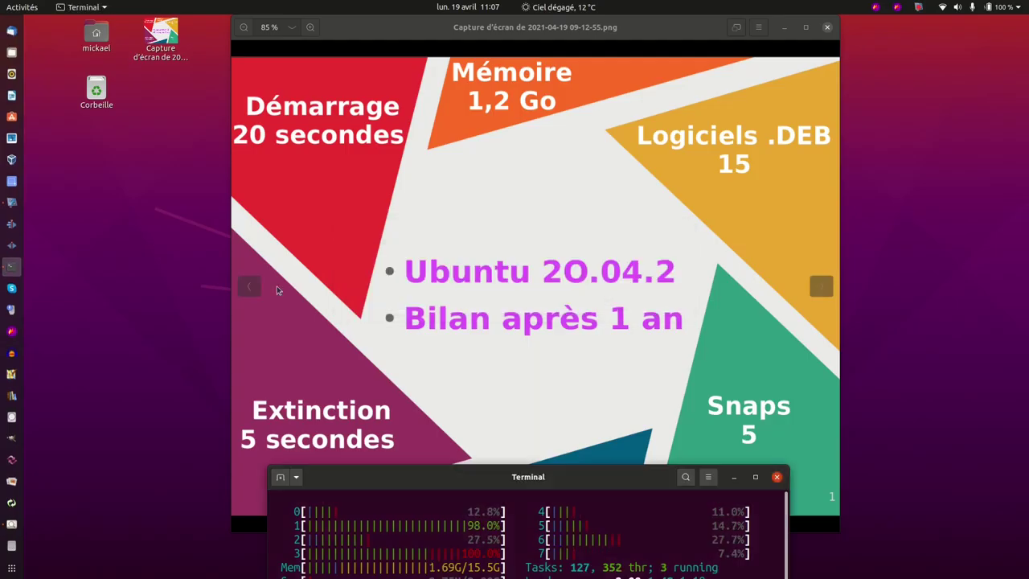
left_click(11, 376)
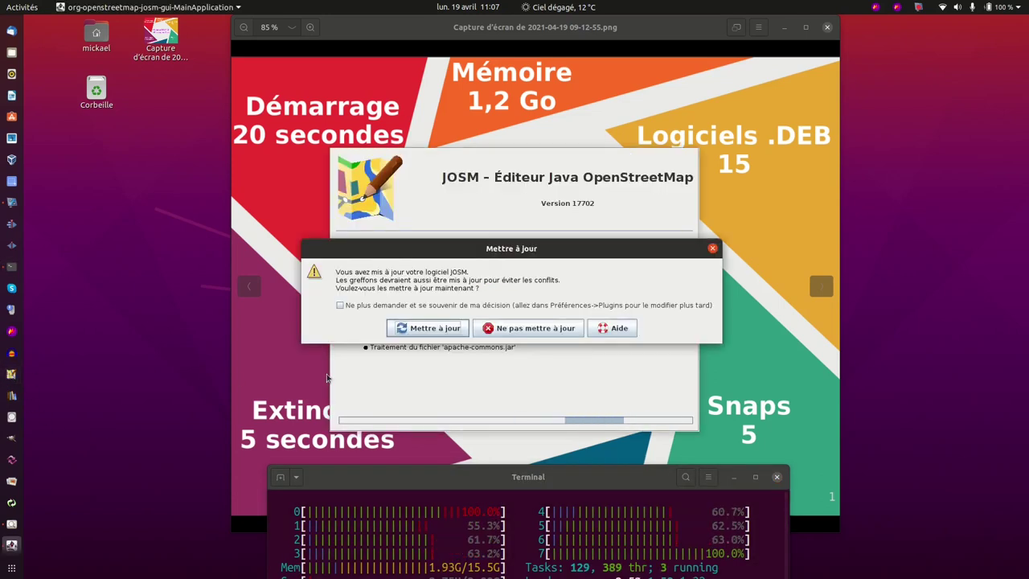
left_click(434, 329)
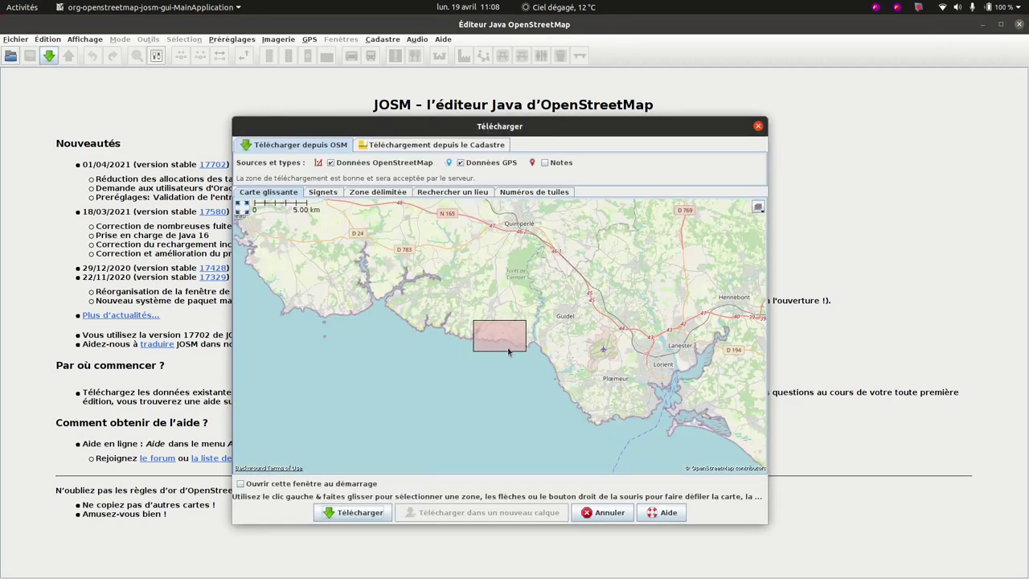
Download the OpenStreetMap and GPS data for a small coastal rectangle just west of Le Pouldu
scroll(508, 351, "up", 4)
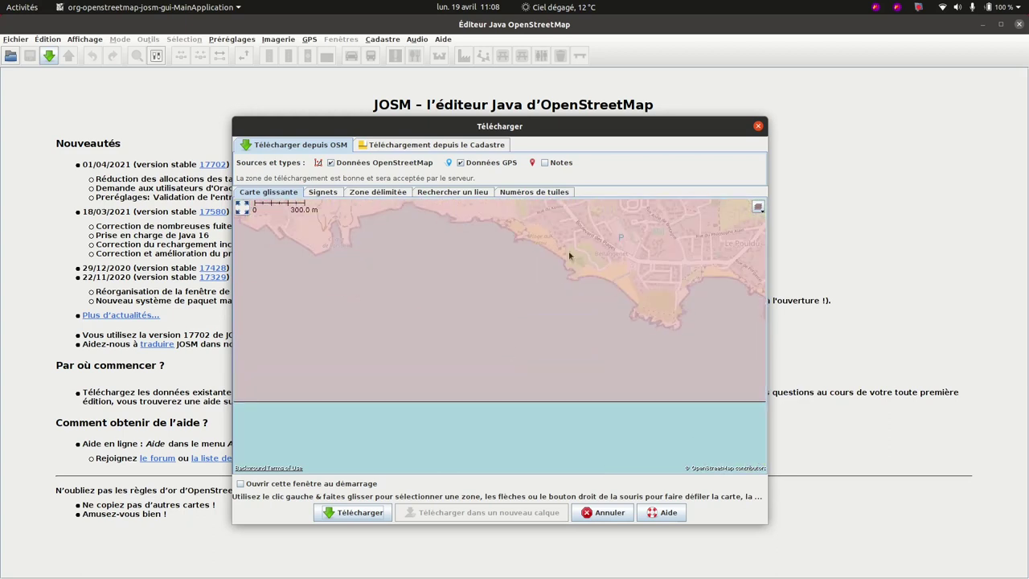
left_click_drag(573, 236, 702, 321)
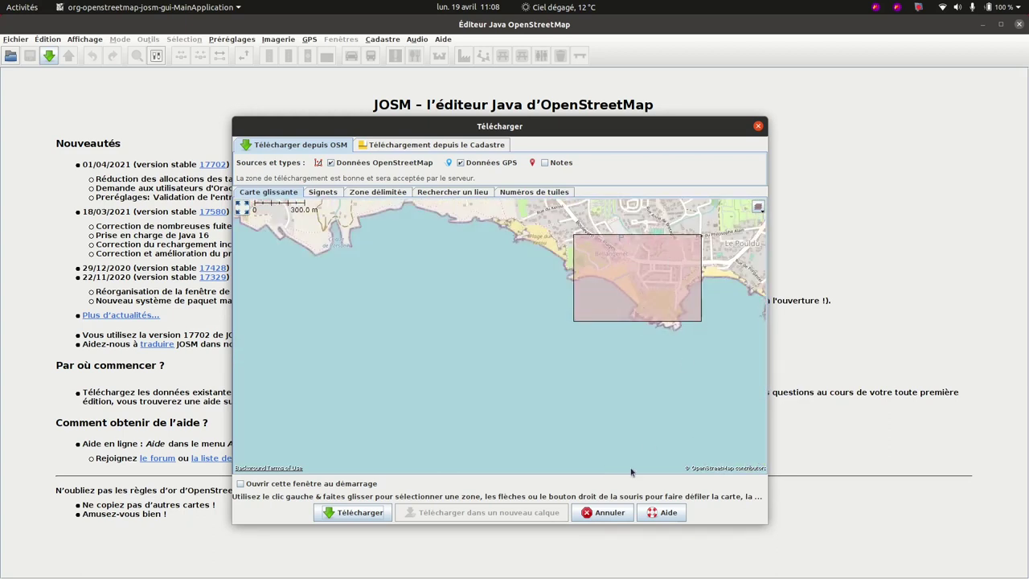
left_click(356, 513)
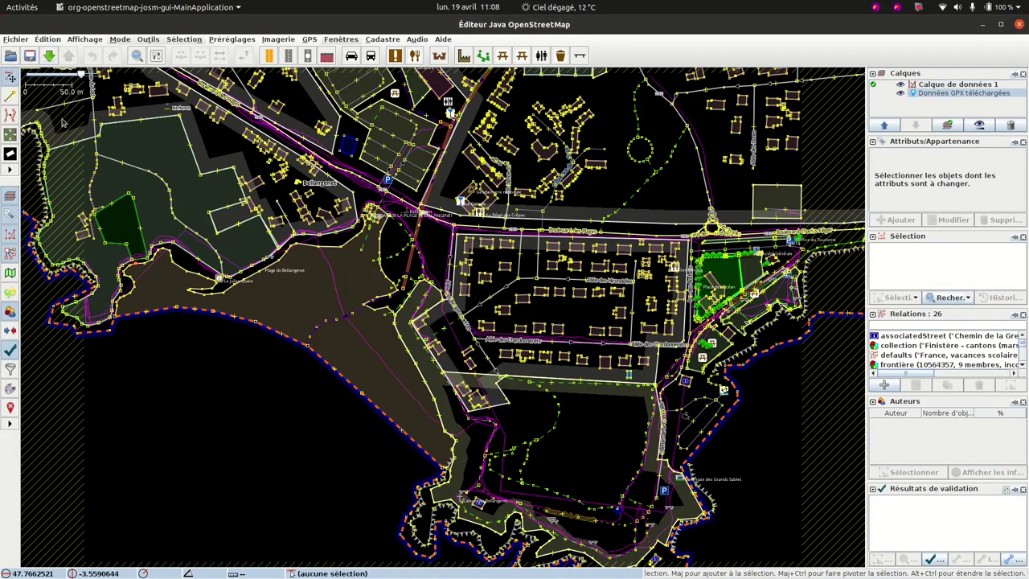
Open the GPX trace Tracé_2021-02-21 TREVIGNON.gpx from the Janvier folder, and close JOSM
left_click(14, 39)
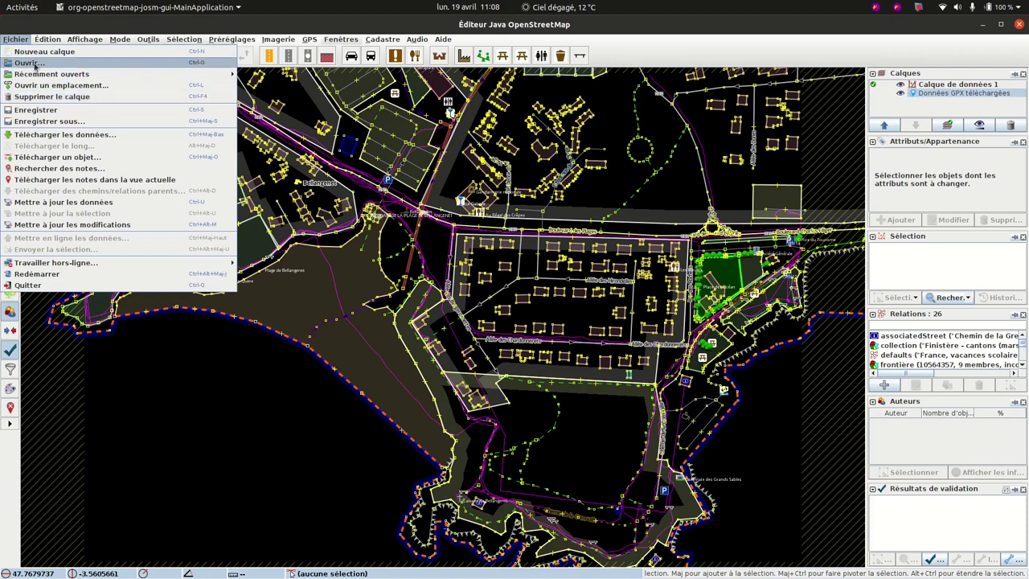
left_click(30, 63)
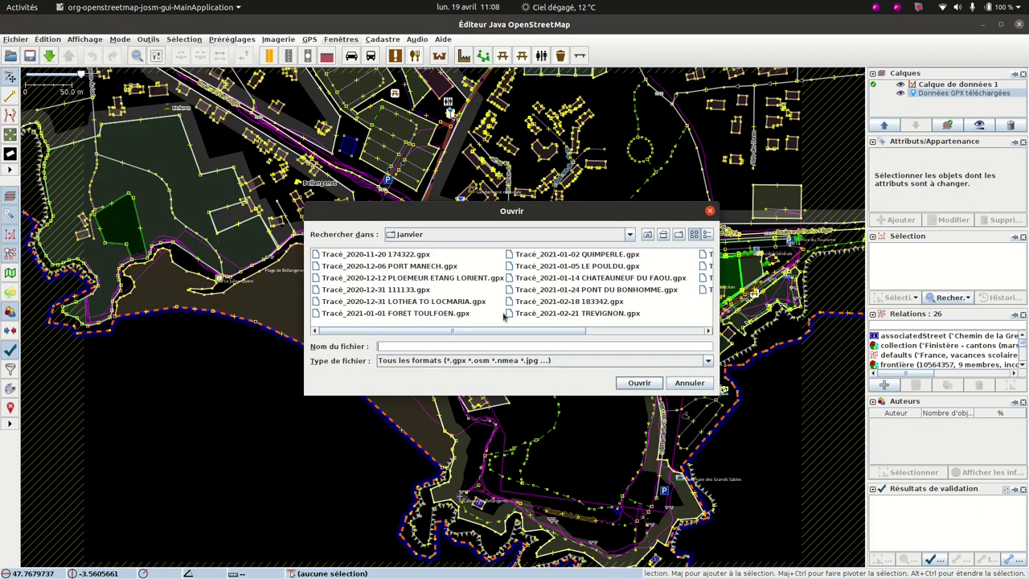
left_click(618, 317)
left_click(640, 384)
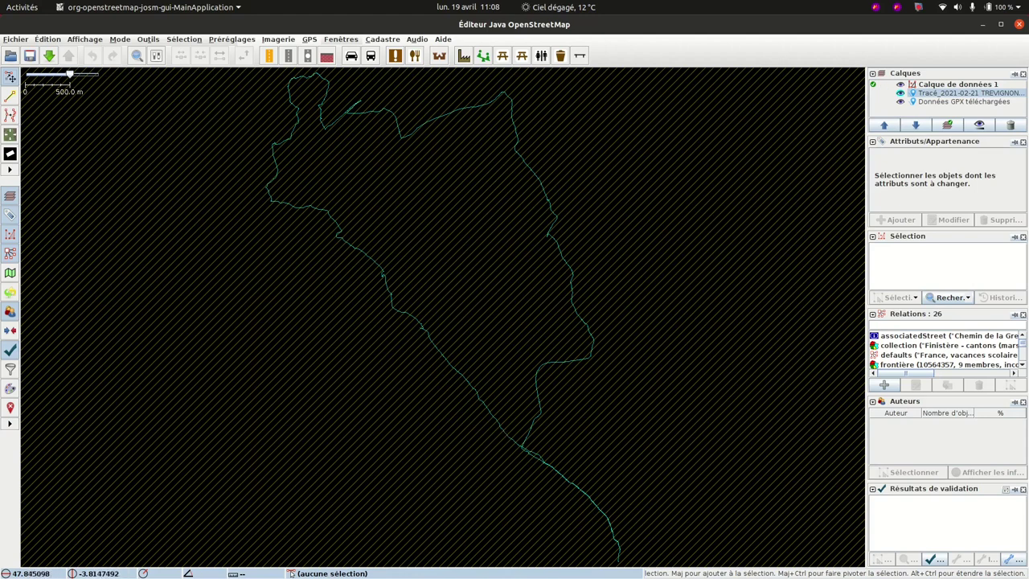
left_click(1018, 28)
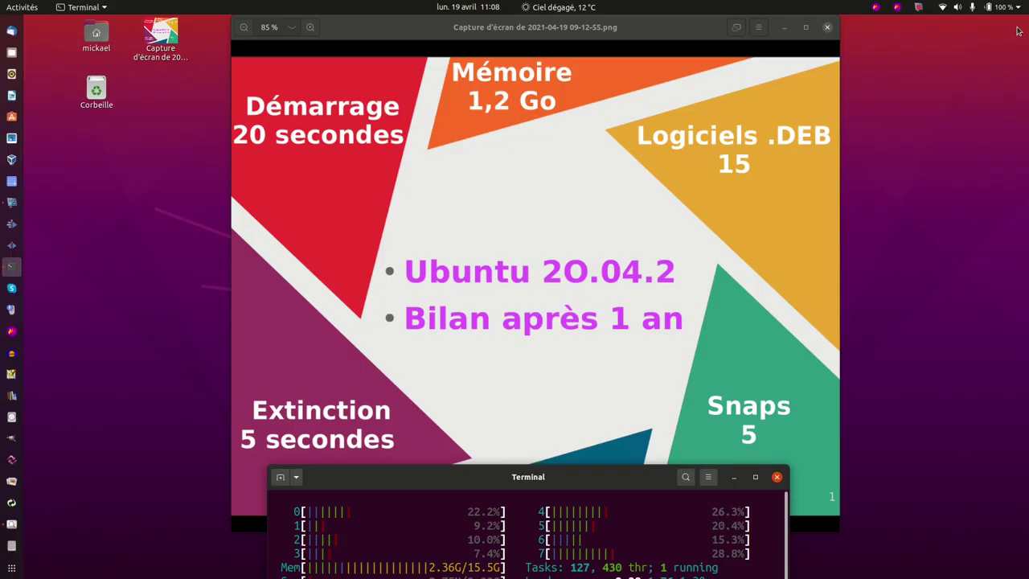
Search the installed applications for "jo", compare the options of both JOSM entries, and launch the one not in the favourites
left_click(22, 7)
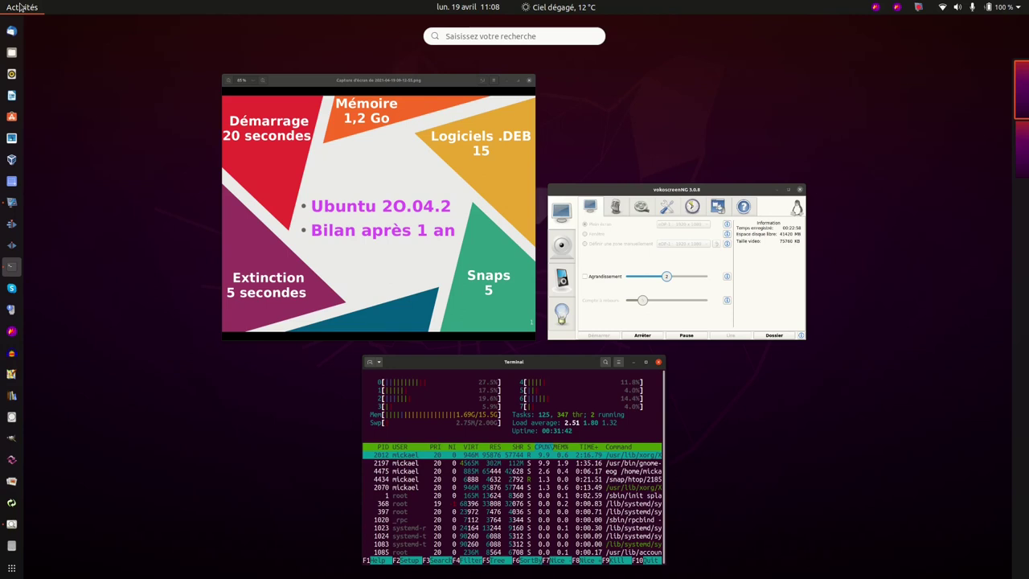
type("jol")
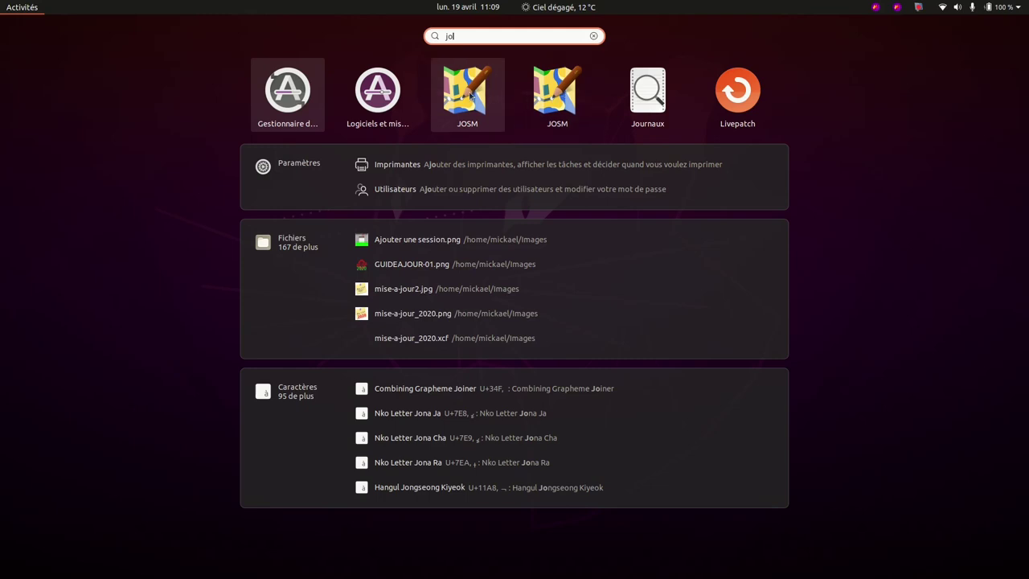
right_click(471, 95)
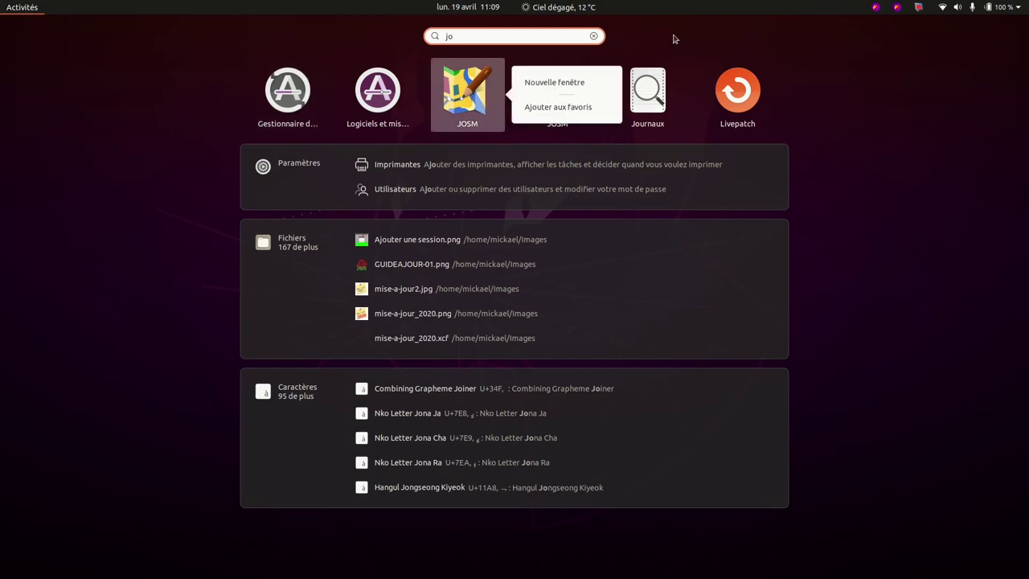
left_click(620, 76)
right_click(565, 99)
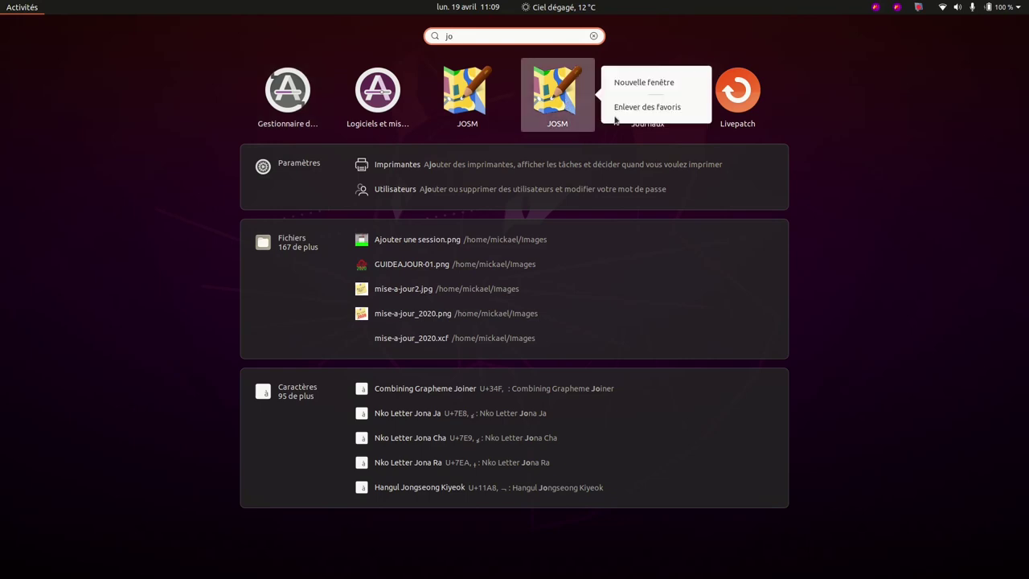
left_click(474, 97)
left_click(466, 96)
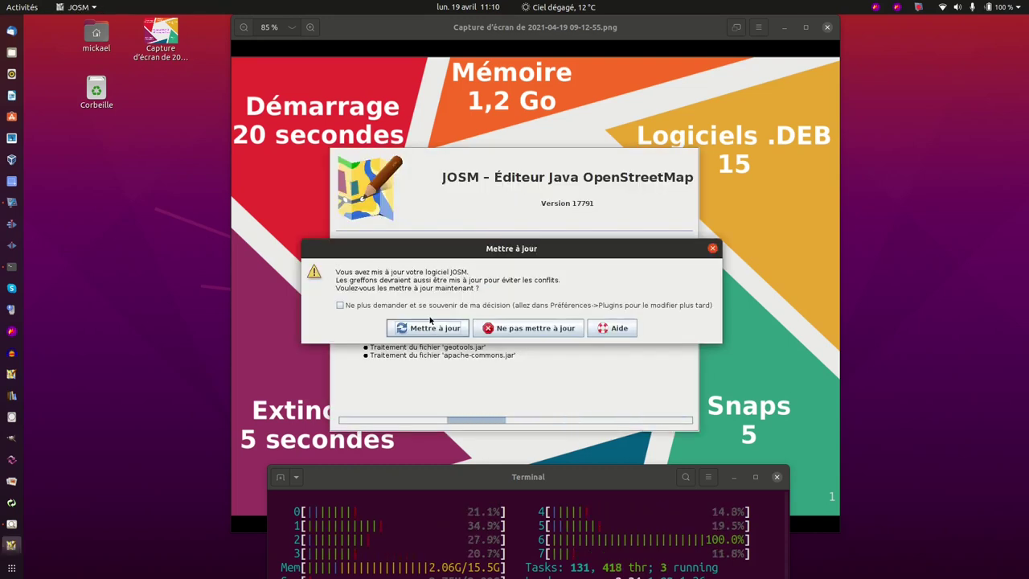
Accept the update of JOSM's plugins, maximize the editor, and download the OpenStreetMap data for the coast around Plage des Grands Sables
left_click(434, 328)
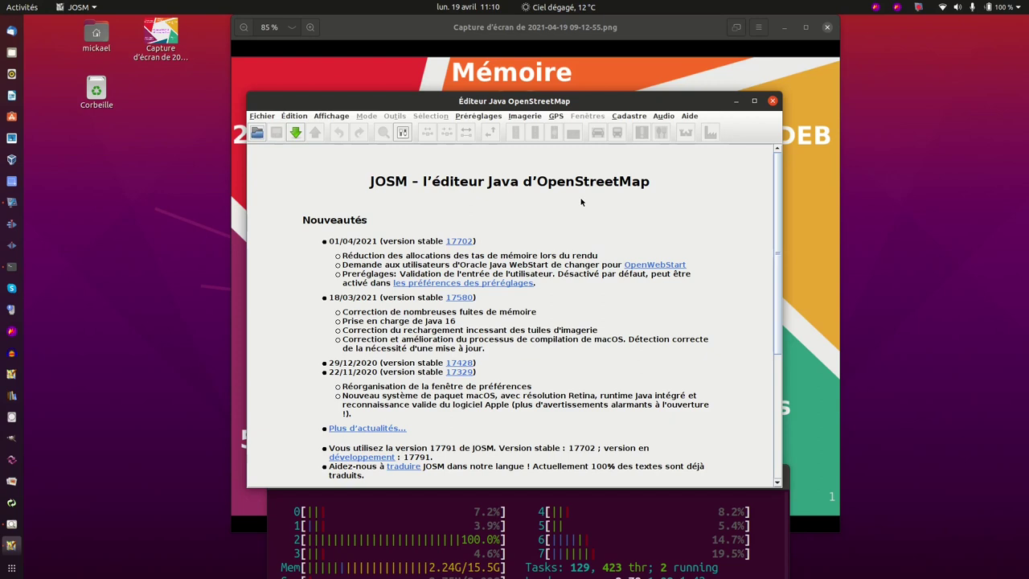
left_click(755, 102)
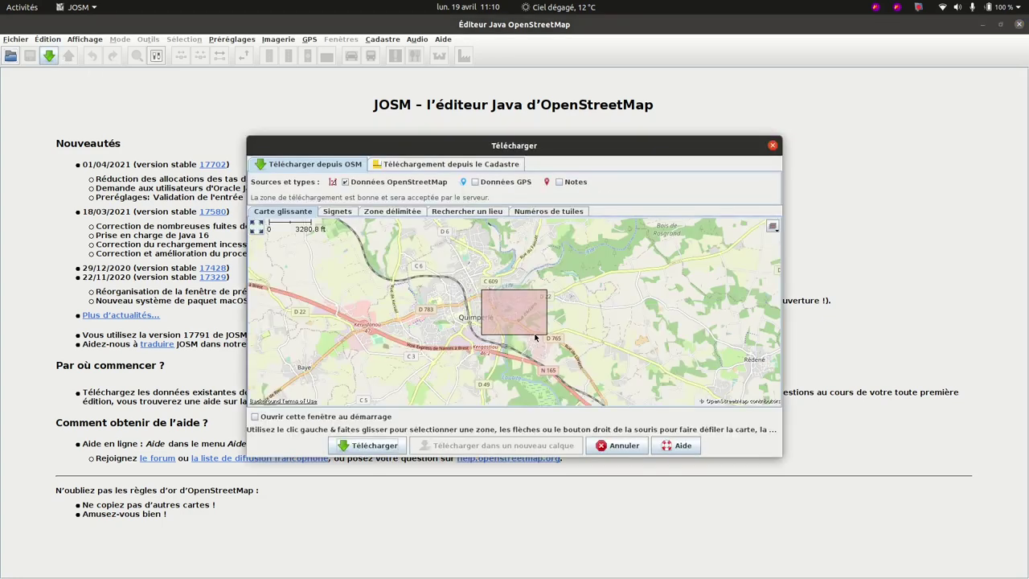
left_click(362, 445)
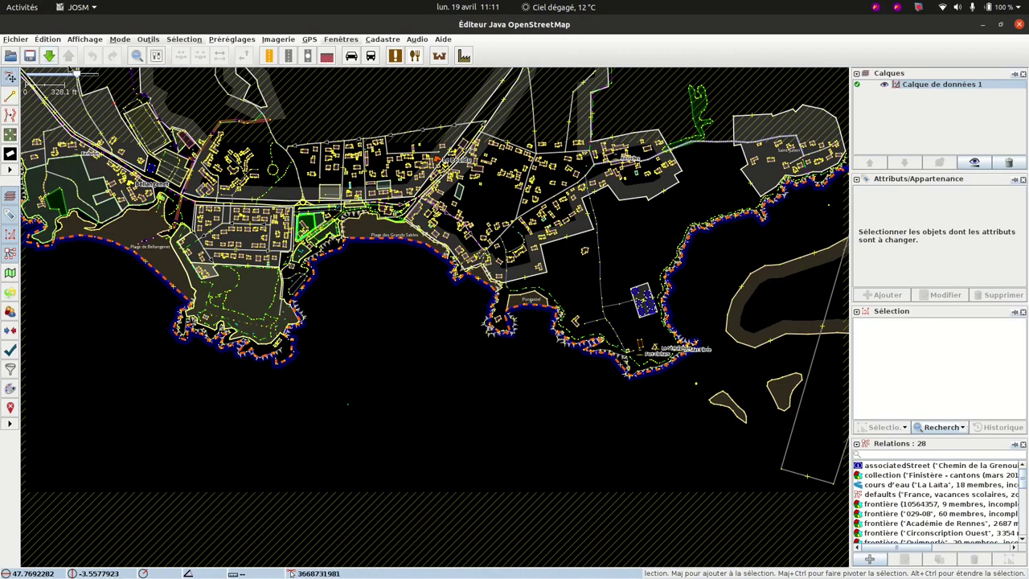
Try to open a local file in JOSM, dismiss the error report, browser window and file dialog, and close JOSM
left_click(21, 41)
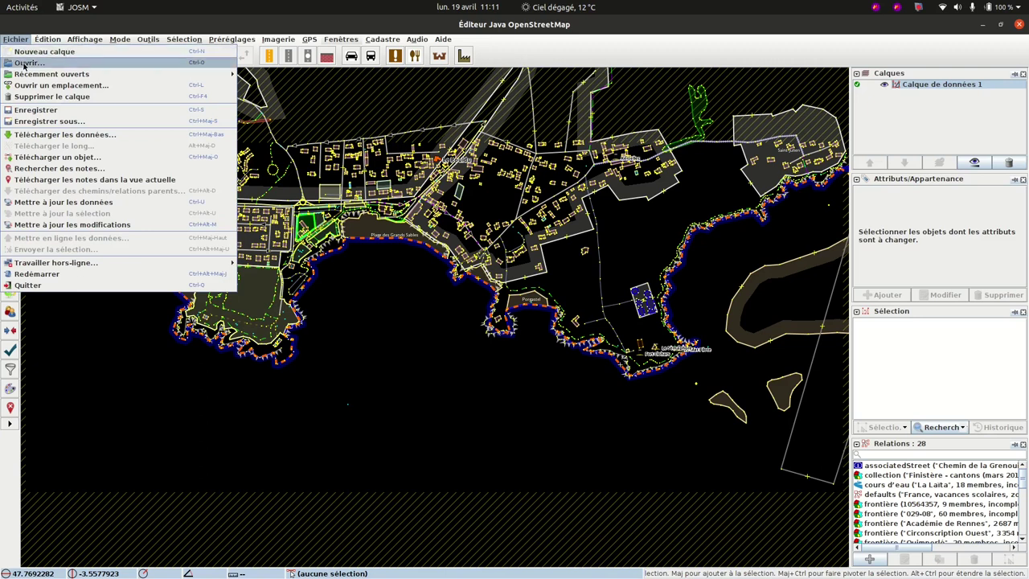
left_click(25, 64)
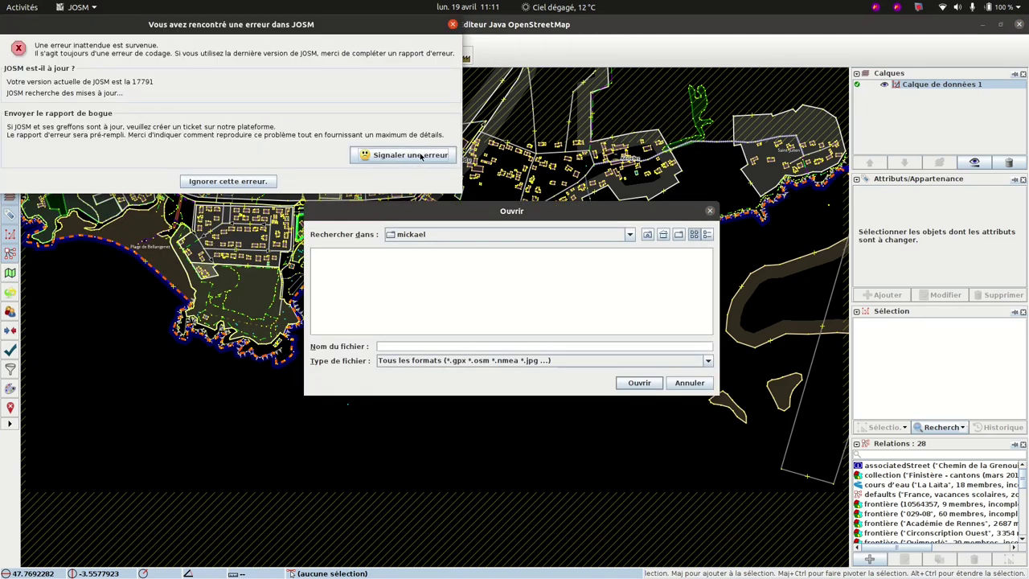
left_click(232, 183)
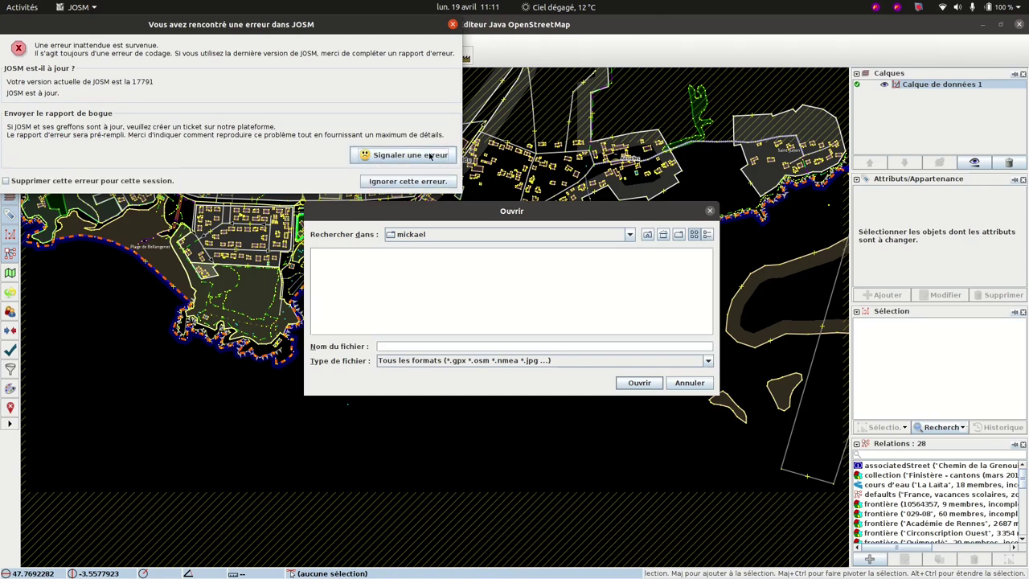
left_click(429, 183)
left_click(432, 188)
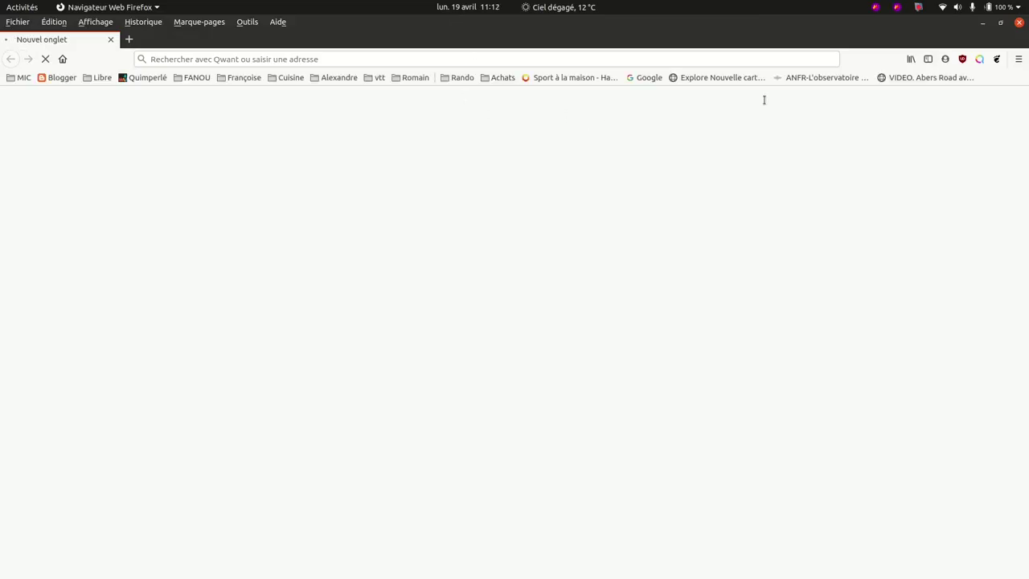
left_click(1021, 23)
left_click(689, 383)
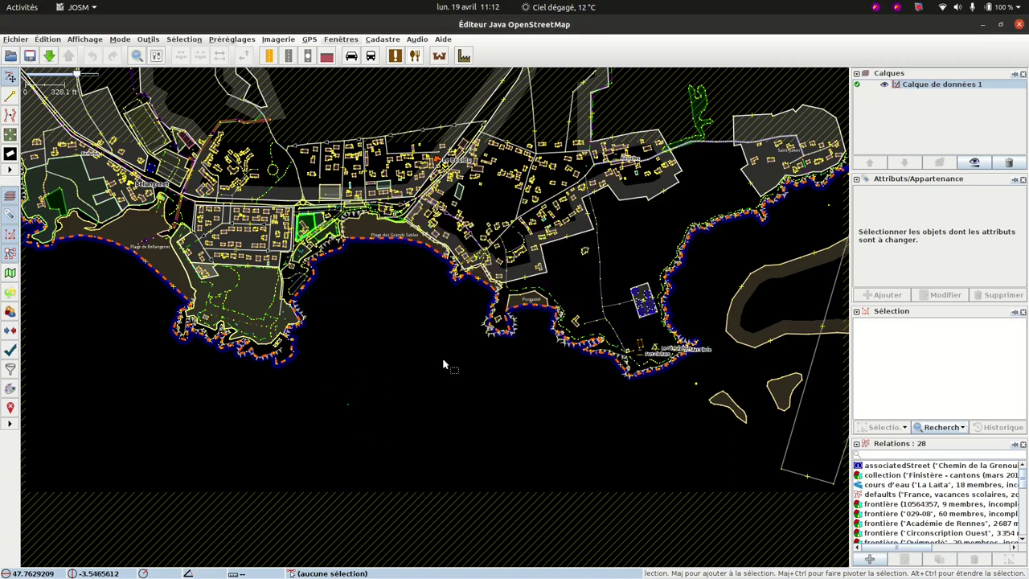
left_click(1021, 25)
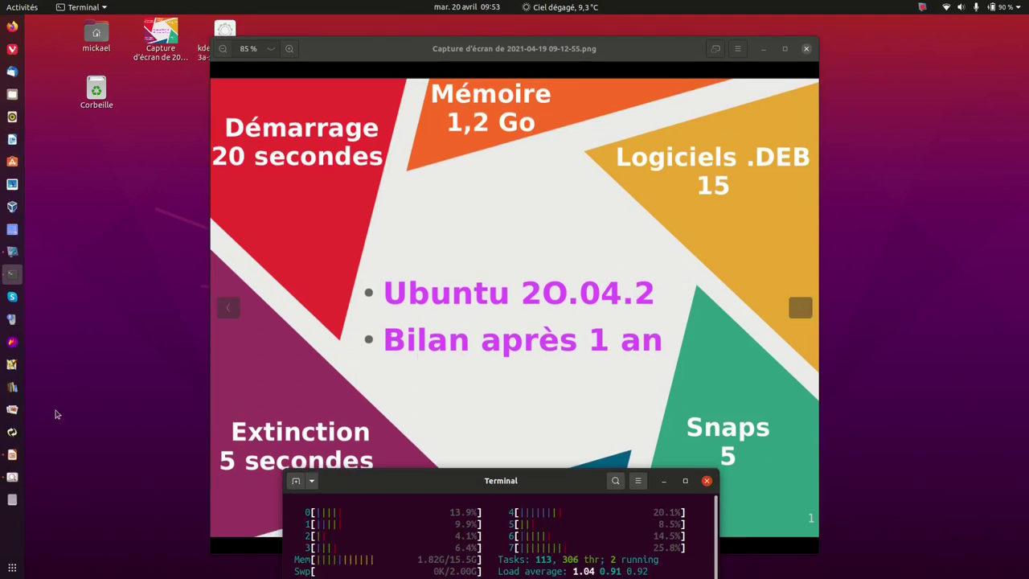
Open the image Photo 1-Carré trangle et moins.png in gThumb and rotate it 90 degrees counterclockwise four times
left_click(12, 411)
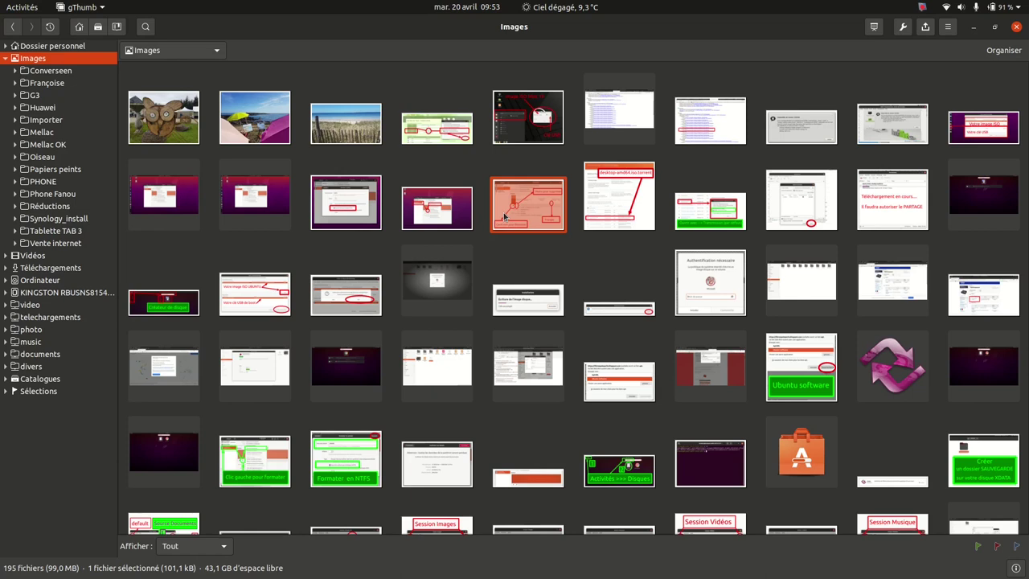
double_click(505, 216)
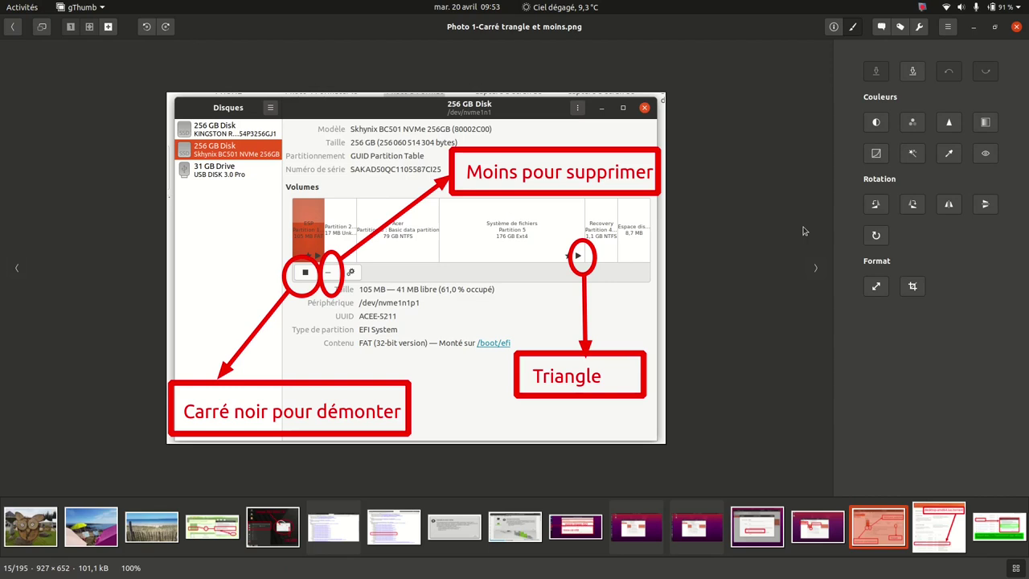
left_click(875, 206)
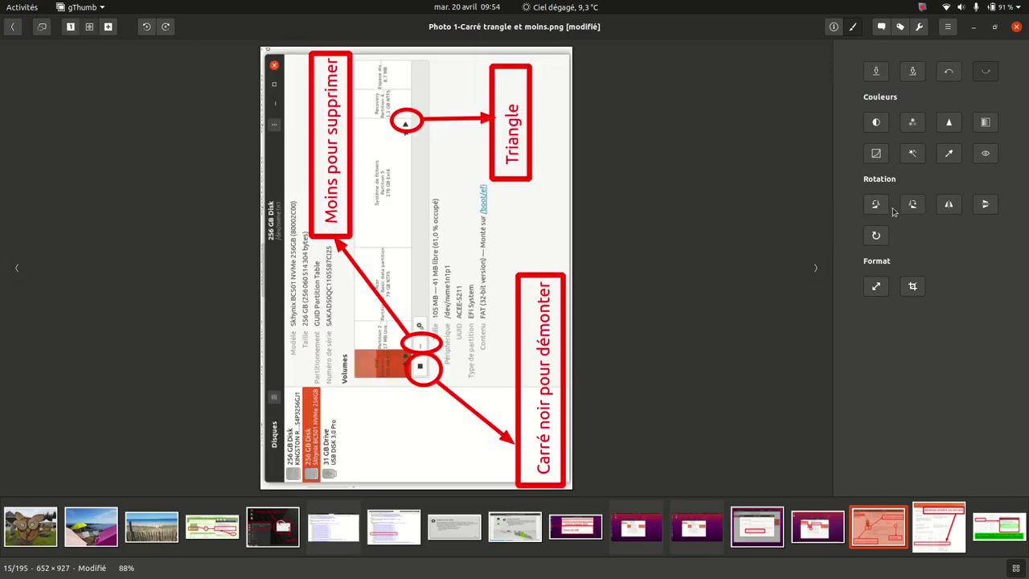
left_click(876, 206)
left_click(875, 207)
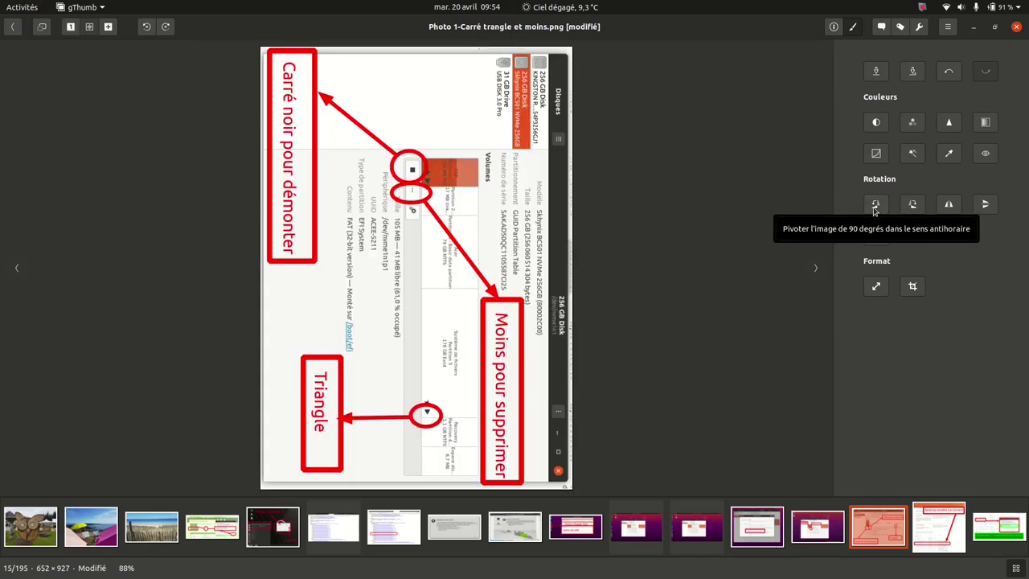
left_click(875, 206)
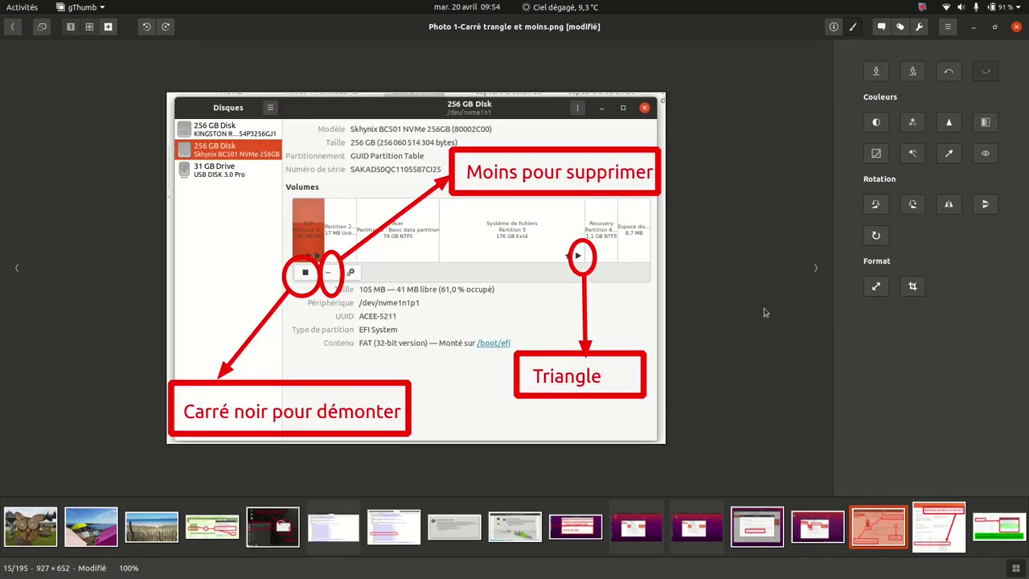
Crop the image to 689 × 483 pixels at position 85, 97, and apply the Uniforme contrast adjustment
left_click(914, 287)
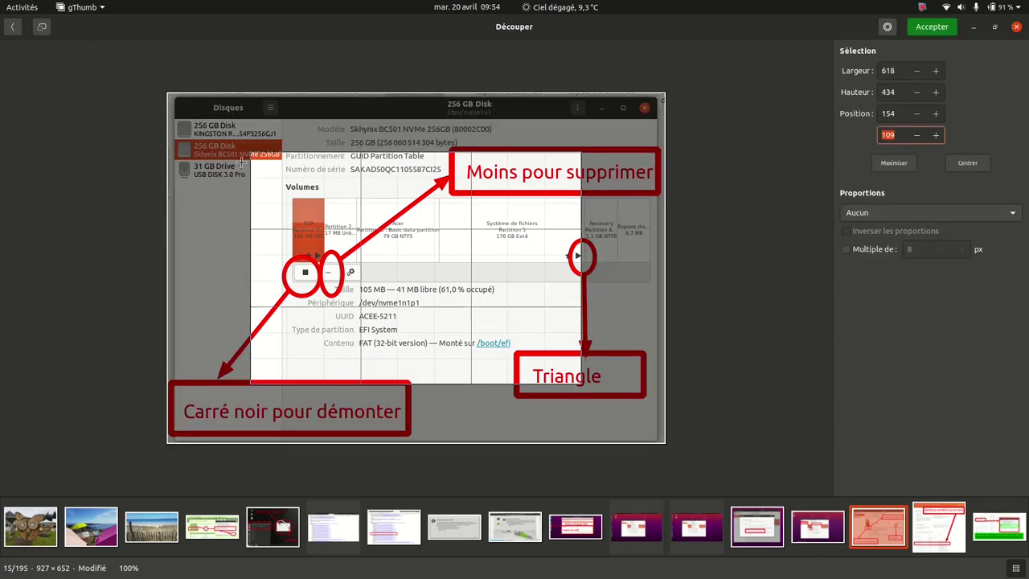
left_click_drag(213, 145, 582, 403)
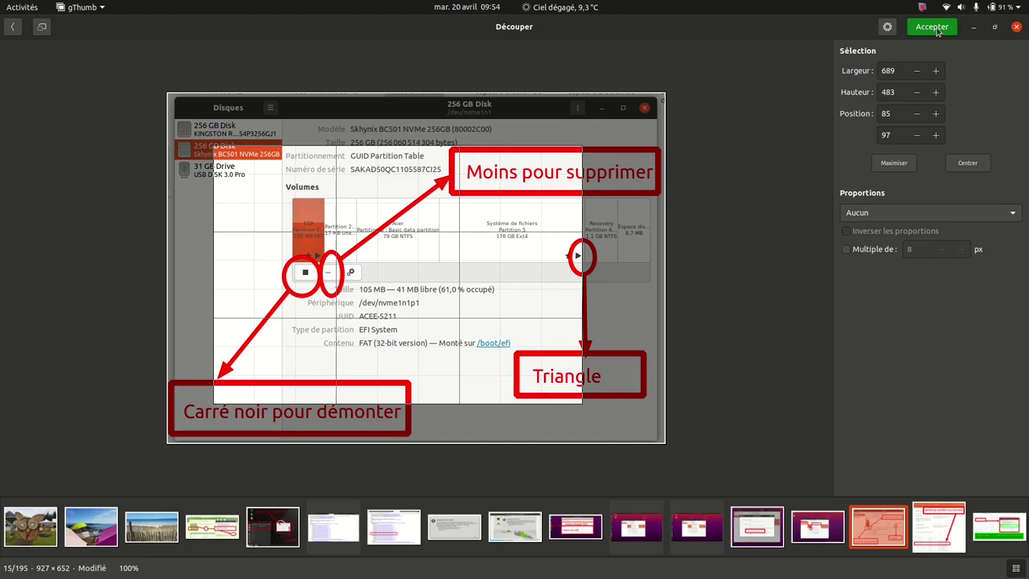
left_click(932, 27)
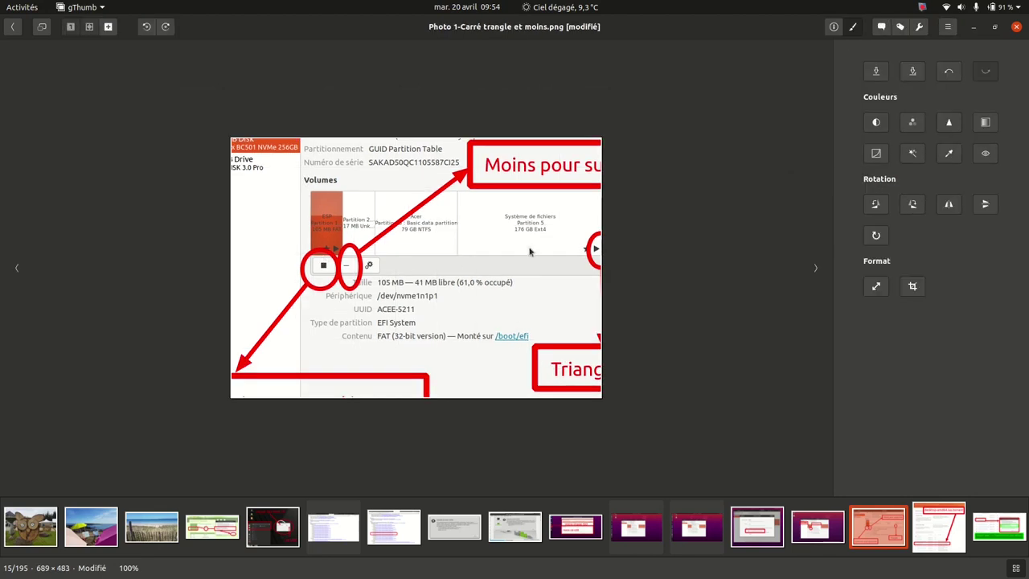
left_click(877, 122)
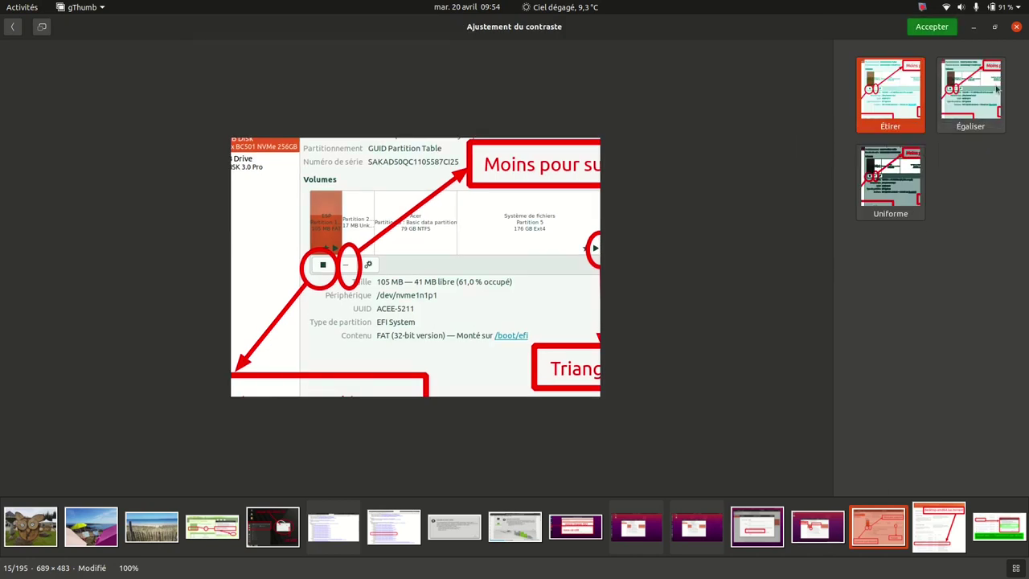
left_click(902, 186)
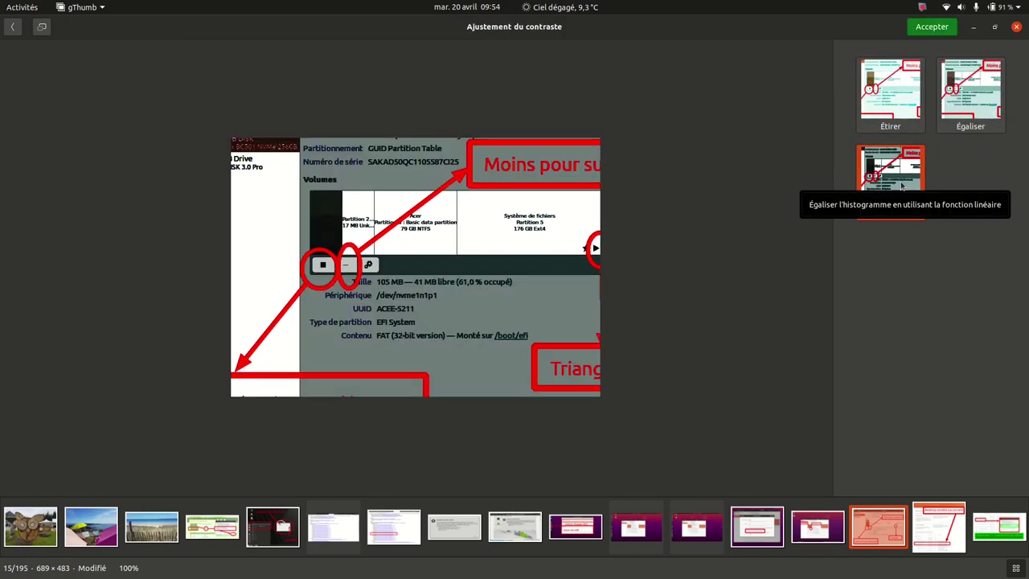
left_click(931, 28)
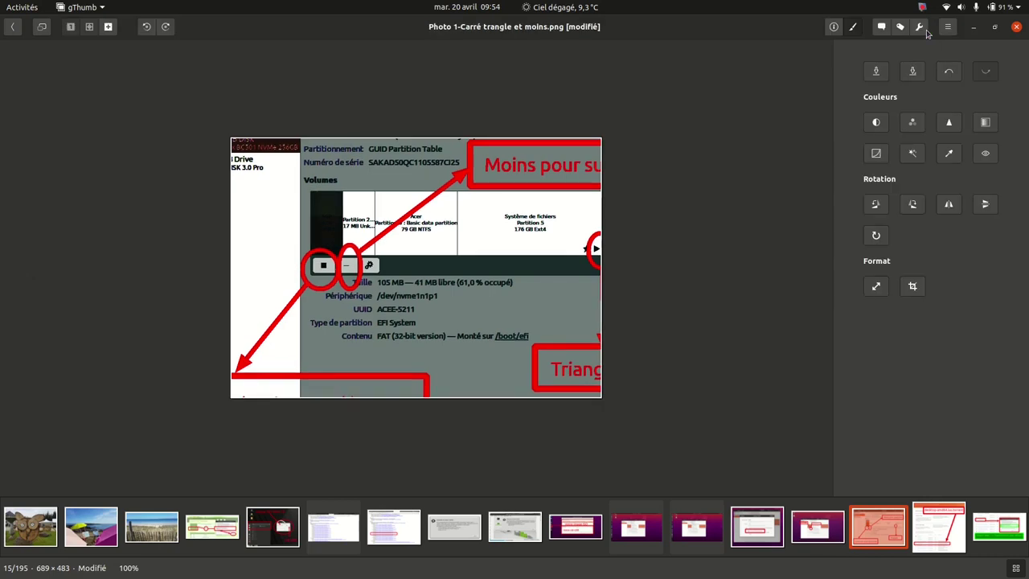
Convert the image to greyscale using the Saturation method, and close gThumb without saving the modifications
left_click(986, 129)
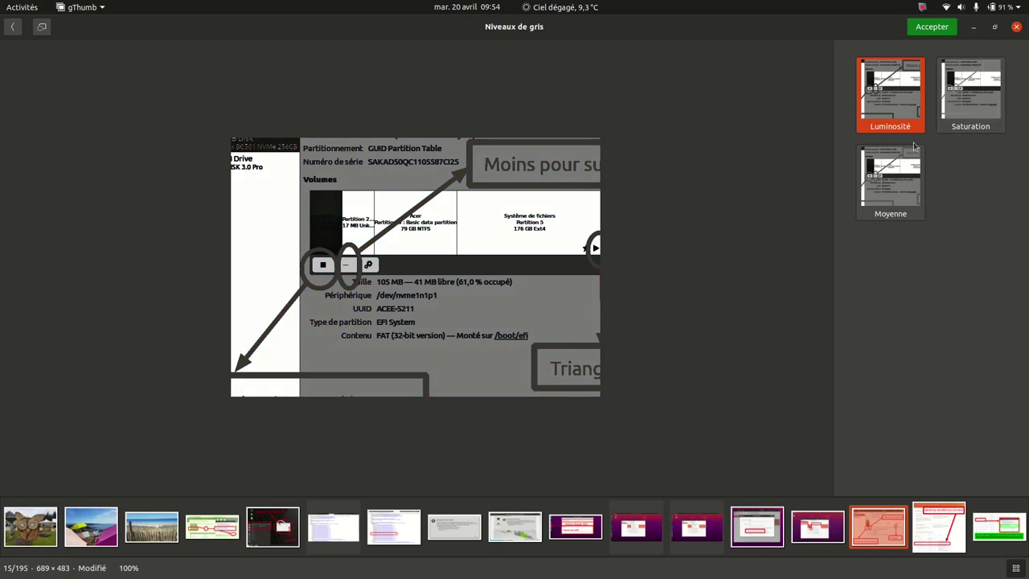
left_click(887, 200)
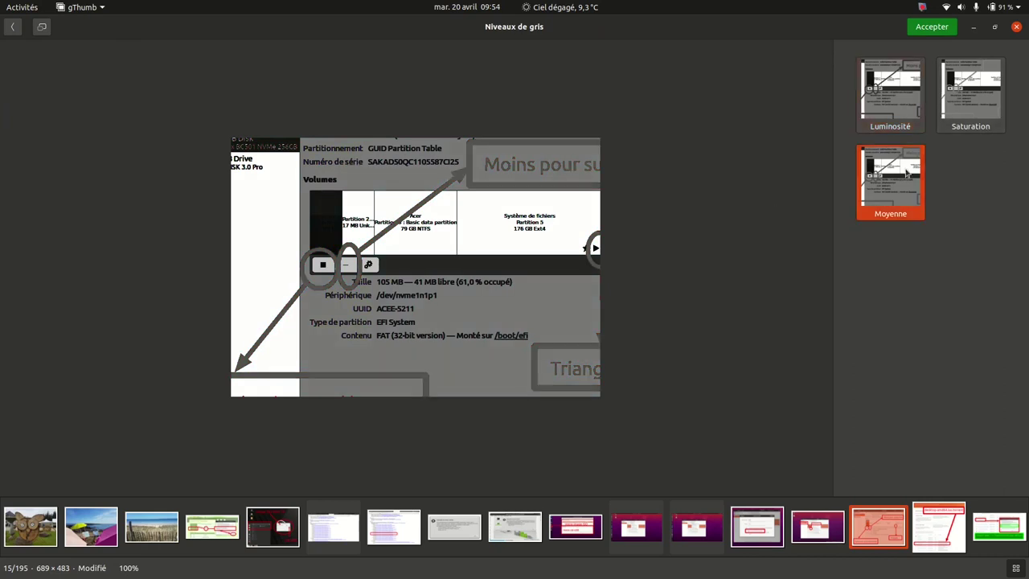
left_click(989, 115)
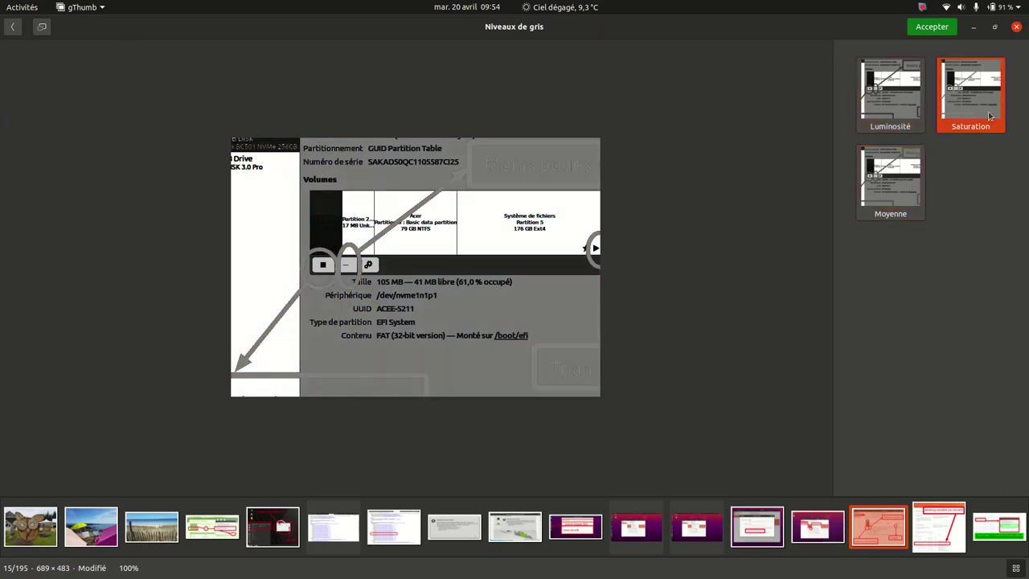
left_click(933, 28)
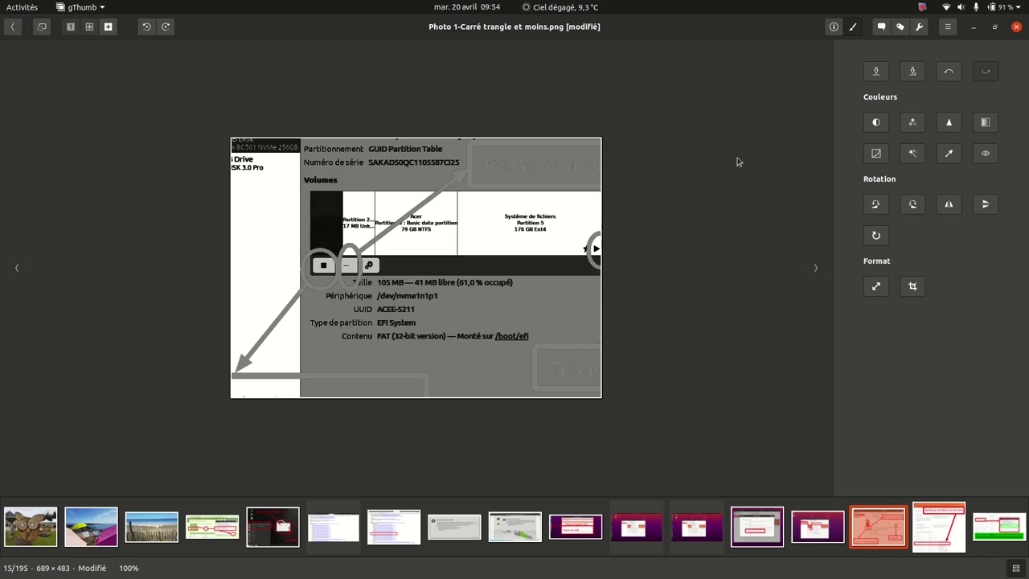
left_click(1016, 27)
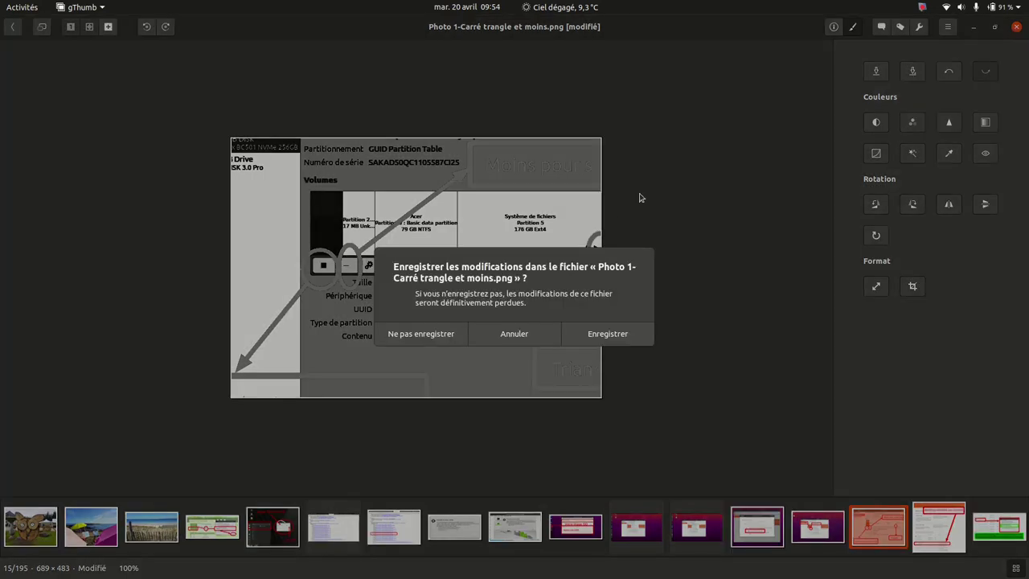
left_click(392, 336)
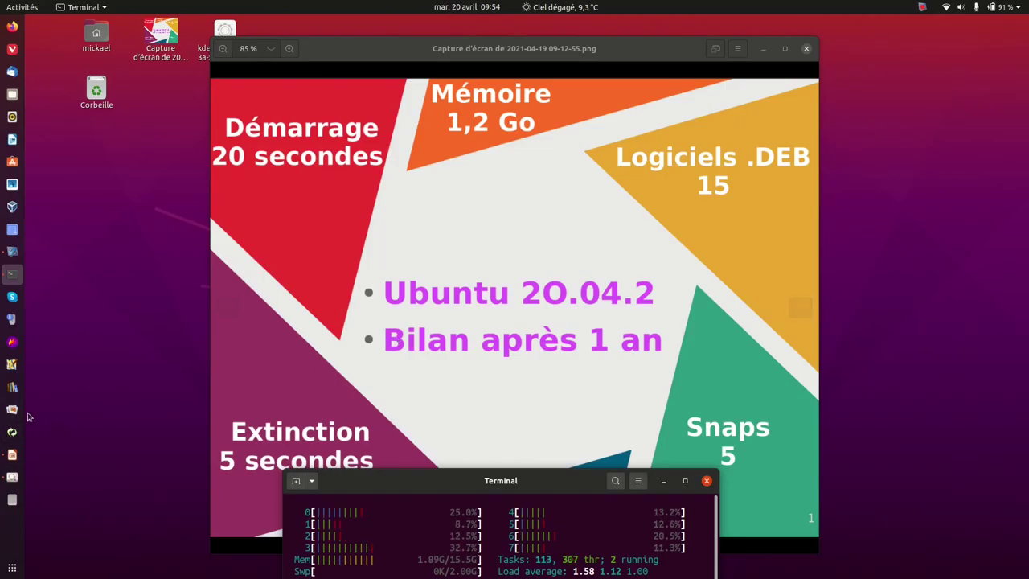
Launch Converseen and add the image IMG_20210219_112912_copie.jpg from the Vente internet folder to the conversion list
left_click(12, 434)
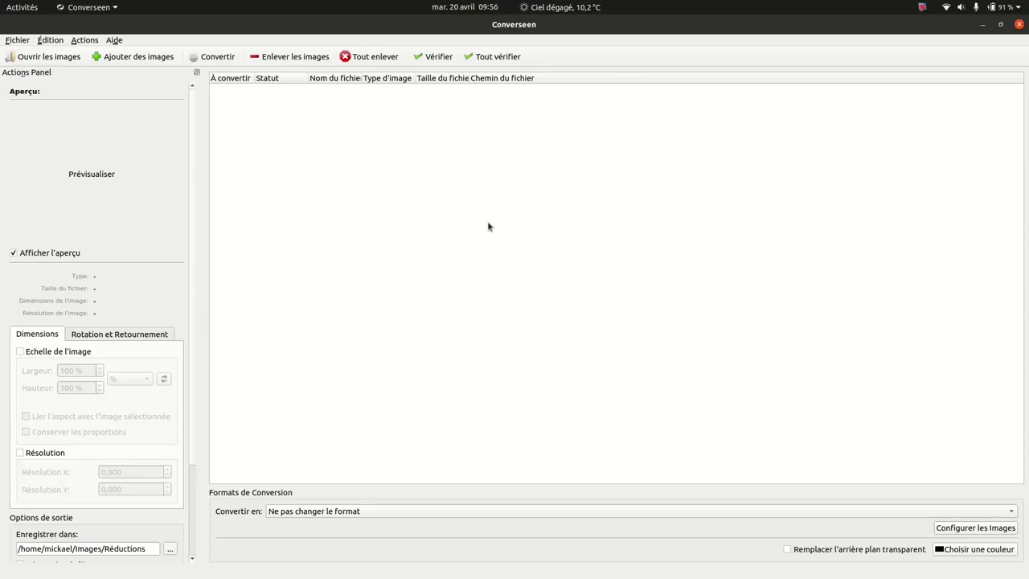
left_click(108, 57)
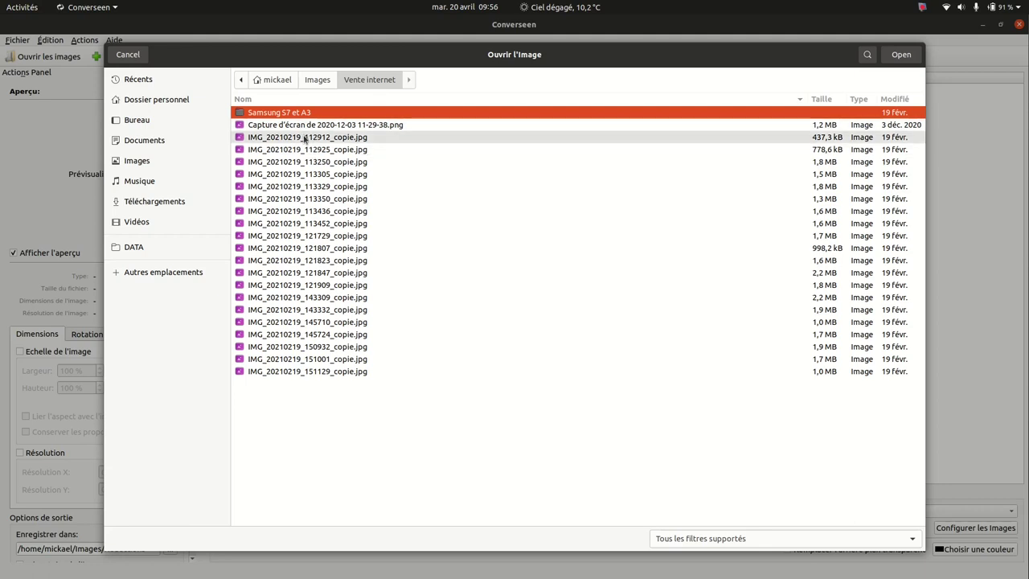
left_click(305, 139)
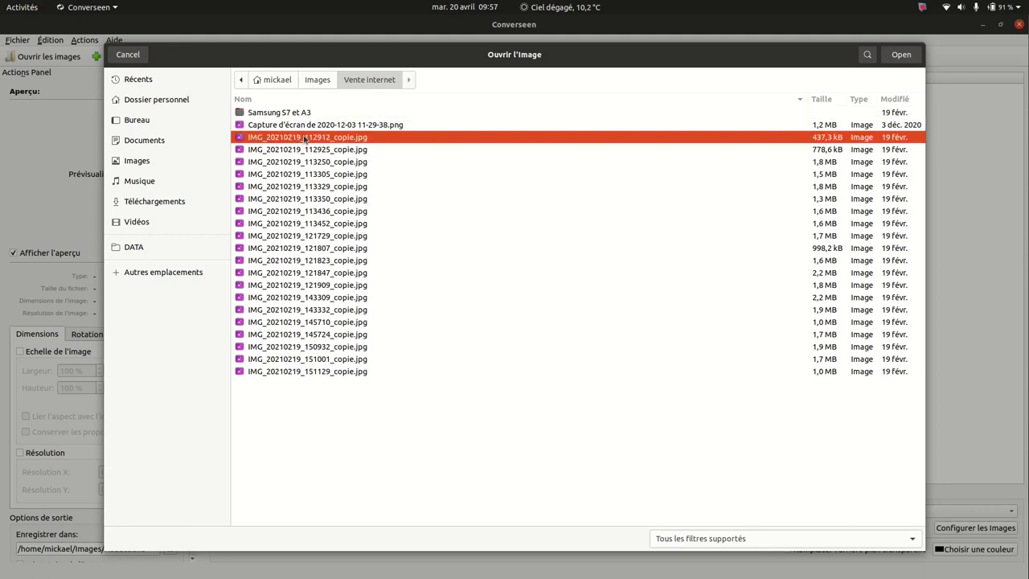
left_click(897, 59)
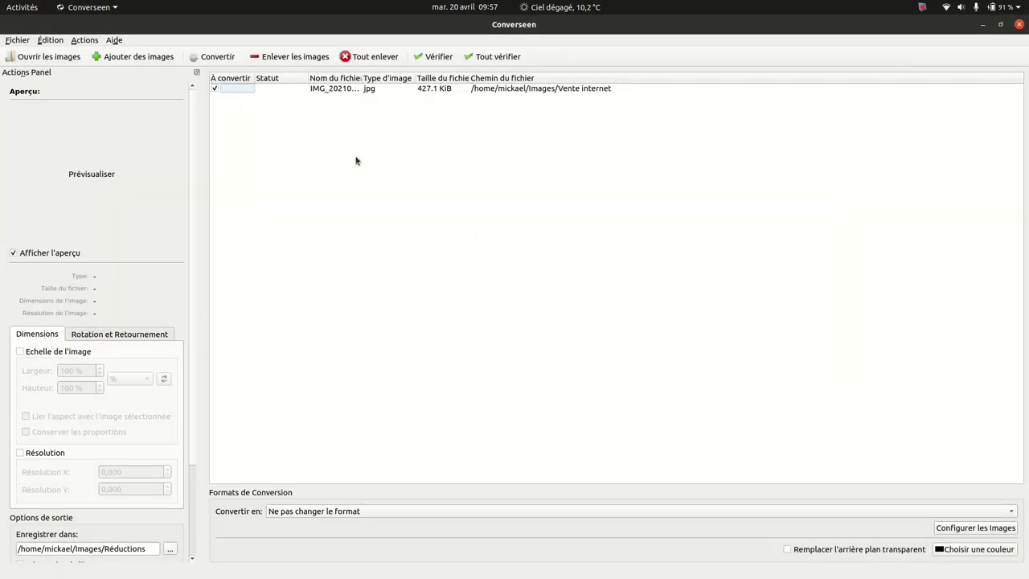
Accept the image settings with JPEG quality 45 and PNG quality 30, and convert the listed image without changing its format
left_click(969, 531)
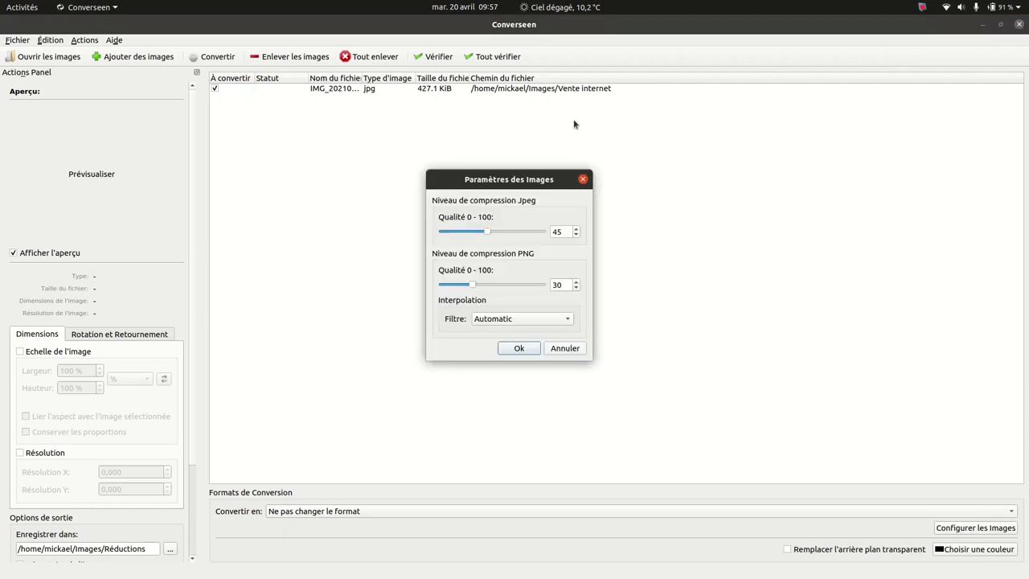
left_click(529, 349)
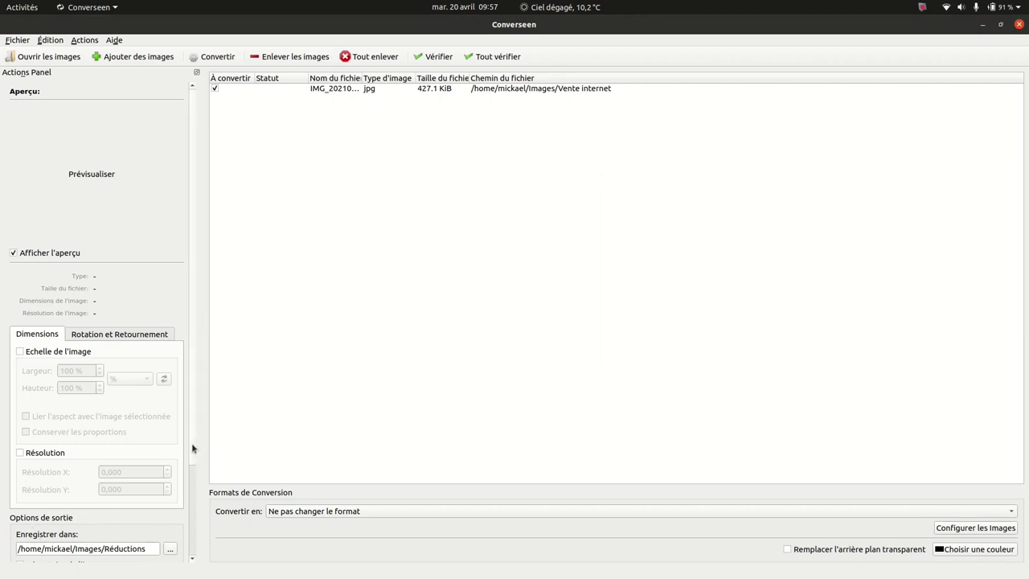
scroll(192, 448, "down", 3)
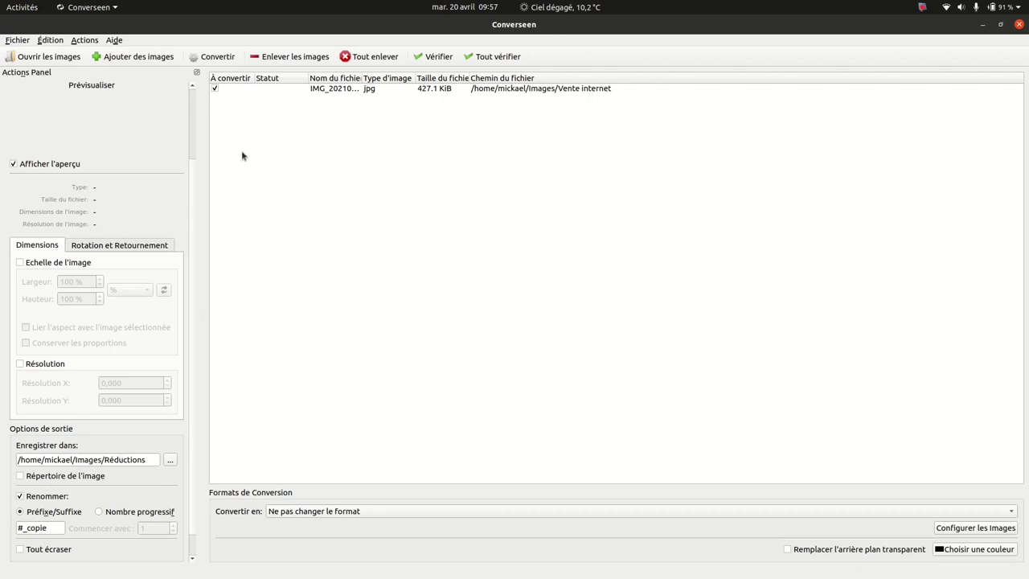
left_click(216, 58)
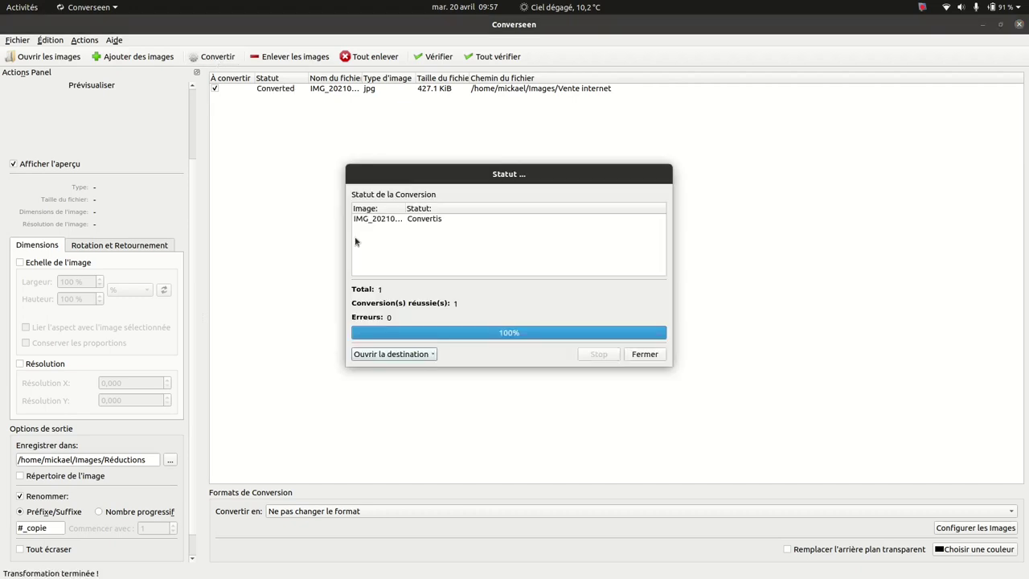
View the converted copy in the Réductions destination folder, and close the folder, the conversion status and Converseen
left_click(413, 356)
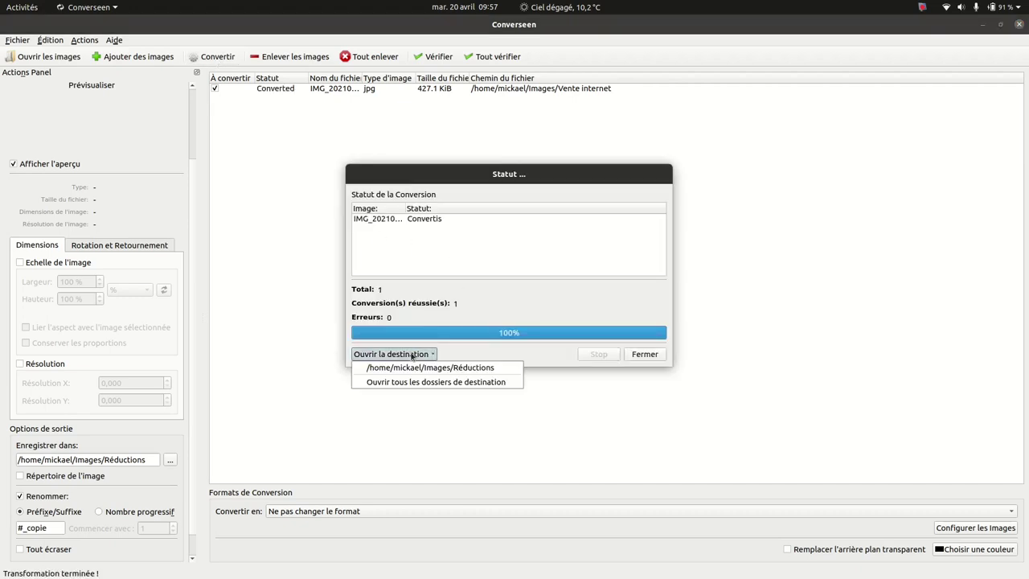
left_click(420, 369)
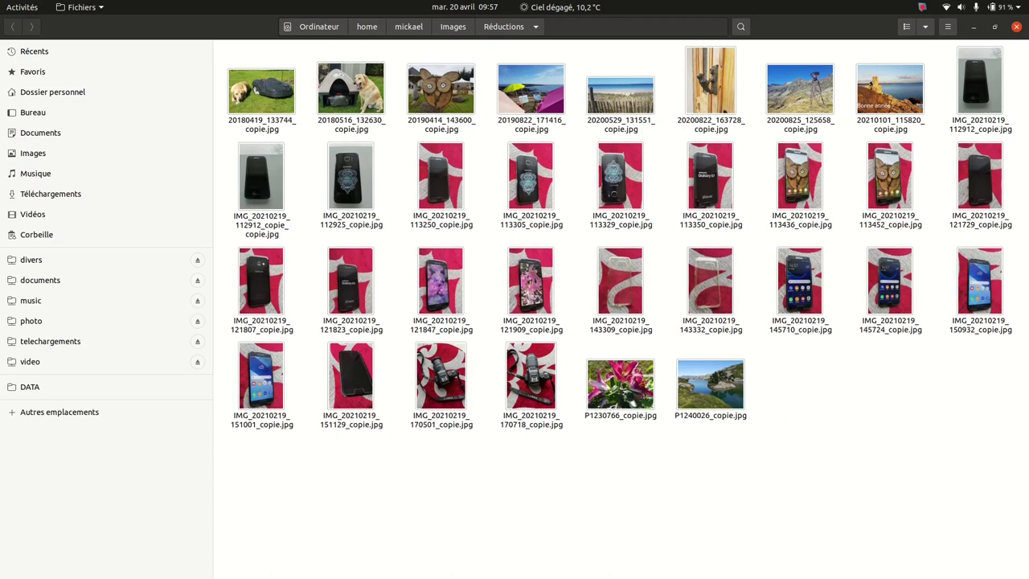
left_click(1017, 28)
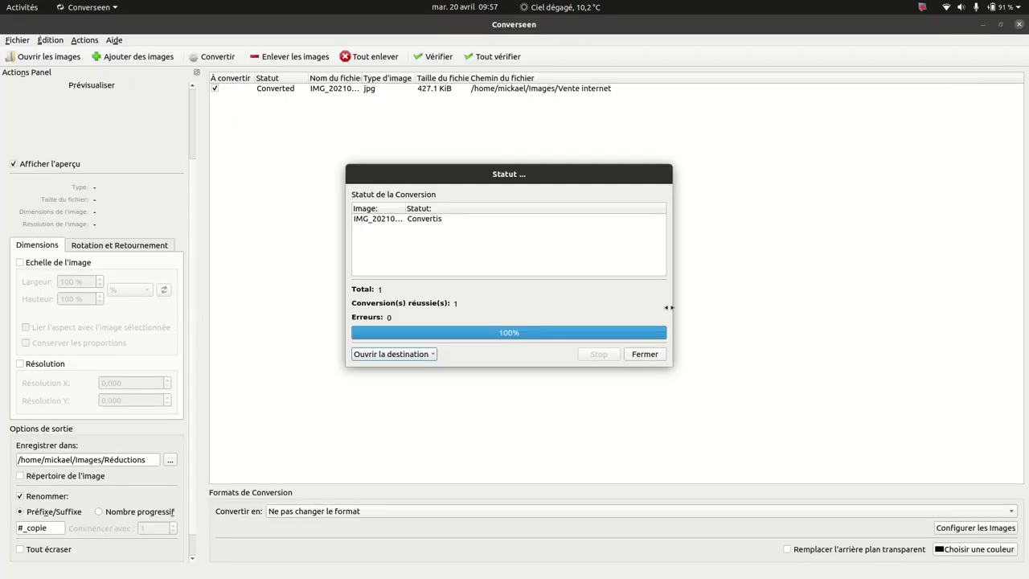
left_click(645, 355)
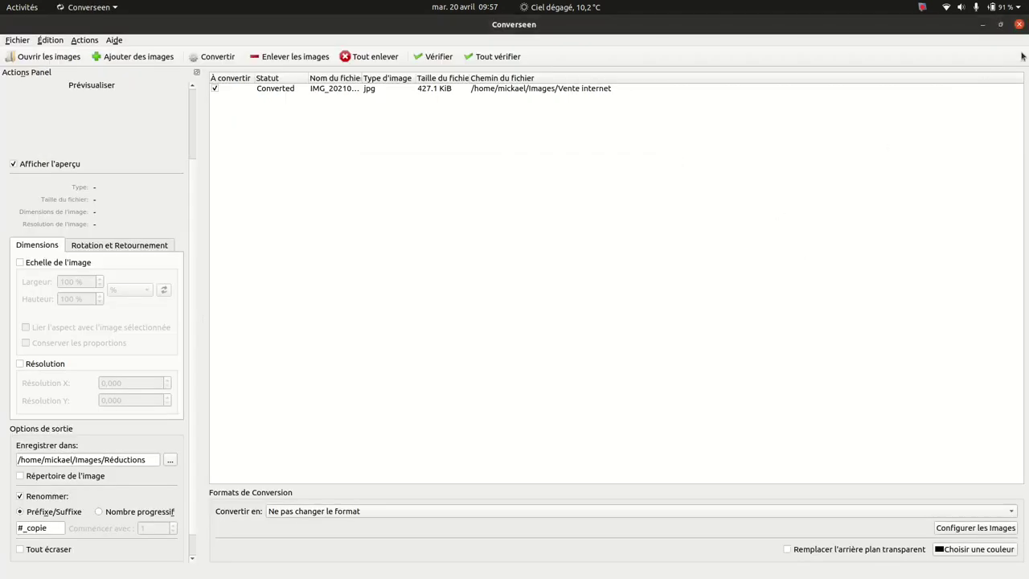
left_click(1022, 26)
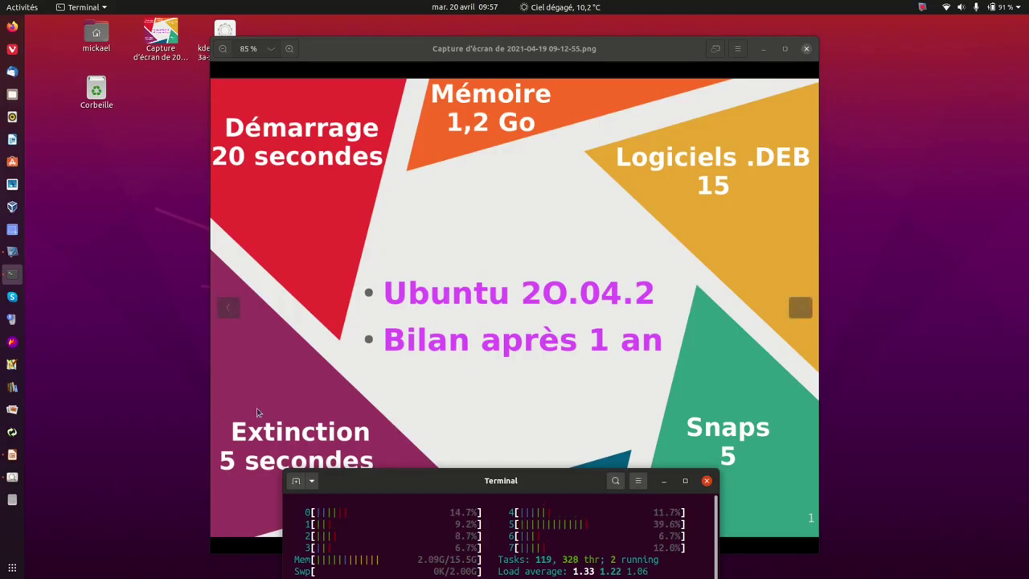
Show the presentation Ubuntu 20 bilan.odp in LibreOffice Impress and close it
left_click(12, 456)
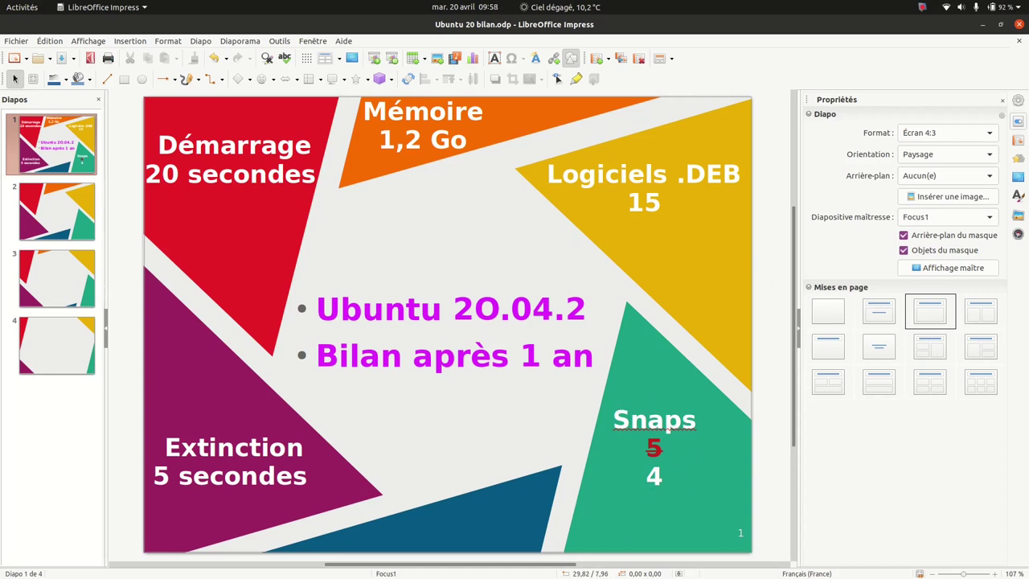
left_click(1020, 25)
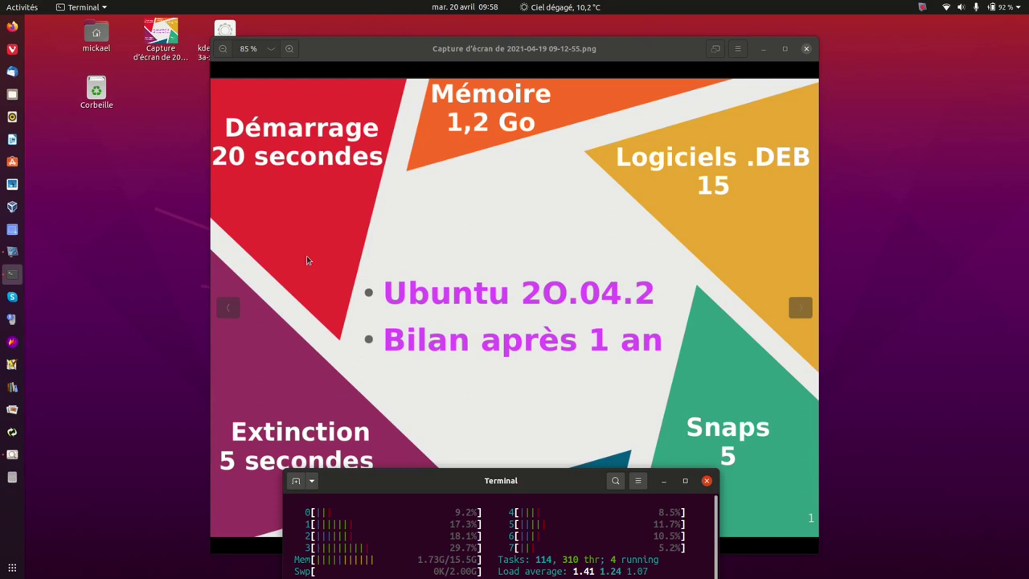
Open the Kdenlive downloads page in Vivaldi without making it the default browser, and highlight the GNU/Linux AppImage instructions
left_click(11, 50)
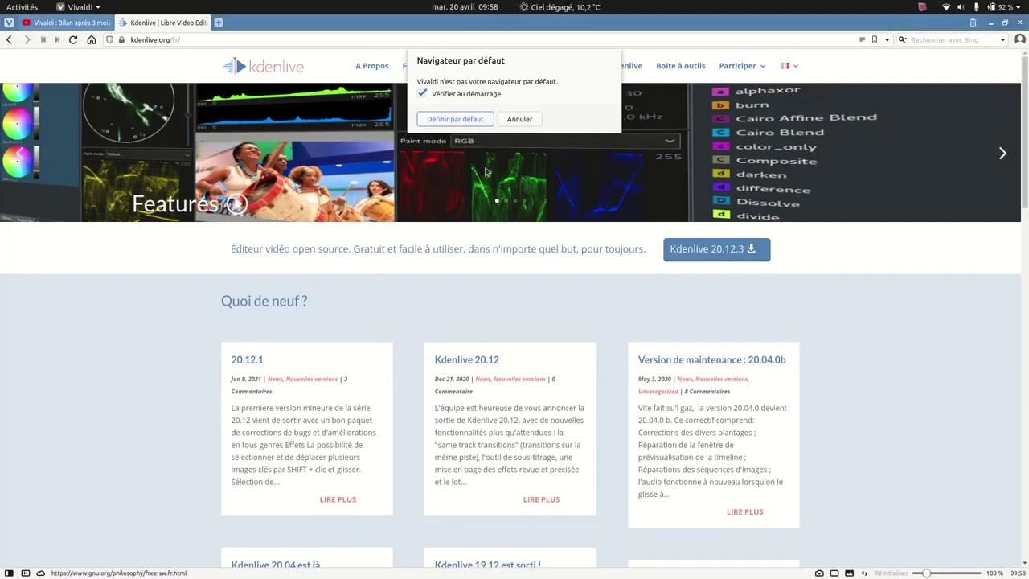
left_click(519, 119)
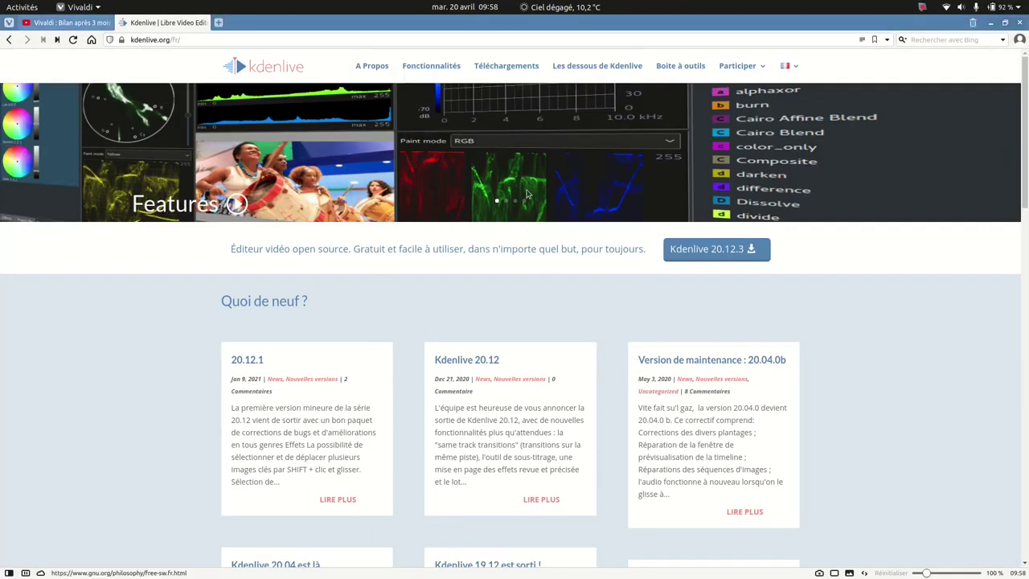
left_click(507, 71)
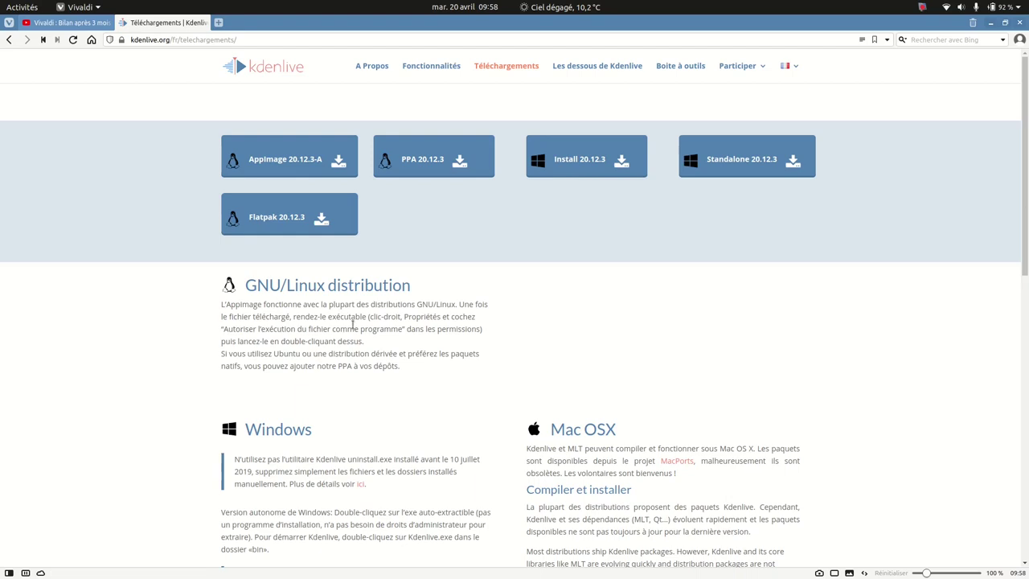
left_click_drag(205, 315, 352, 373)
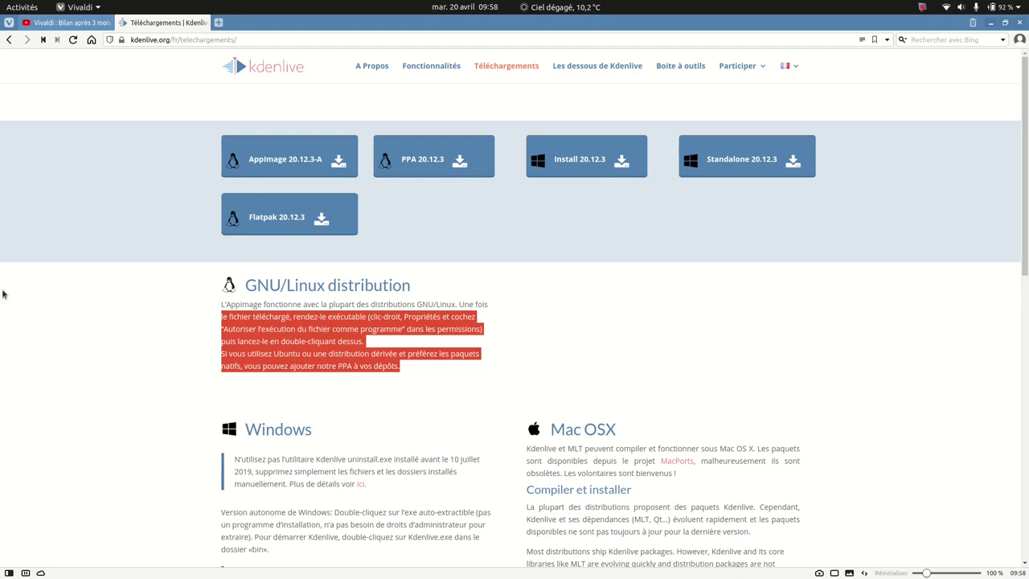
Check in Files that kdenlive-20.12.3a-x86_64.appimage in the Bureau folder is allowed to execute as a program
mouse_move(4, 29)
left_click(12, 94)
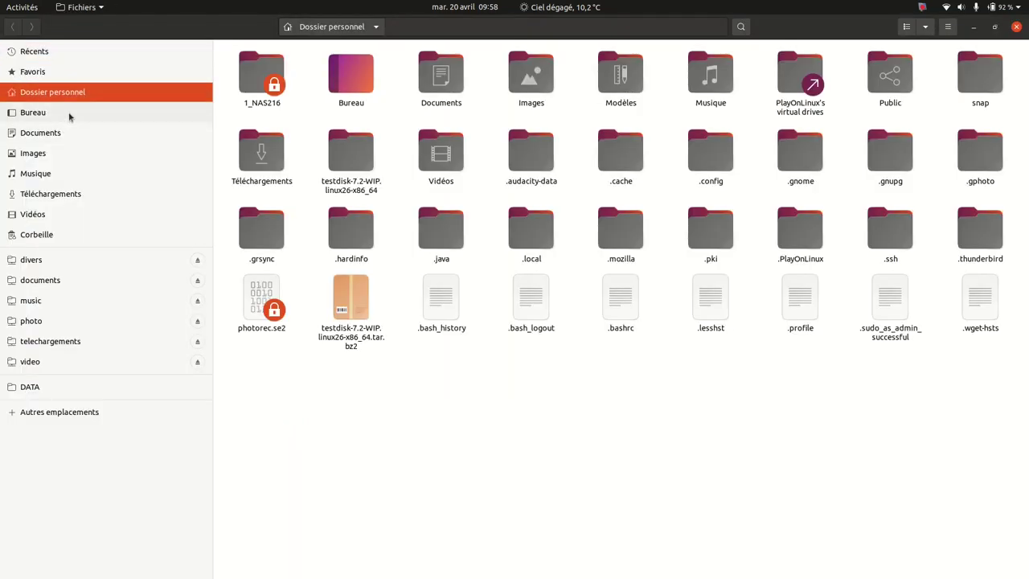
left_click(72, 113)
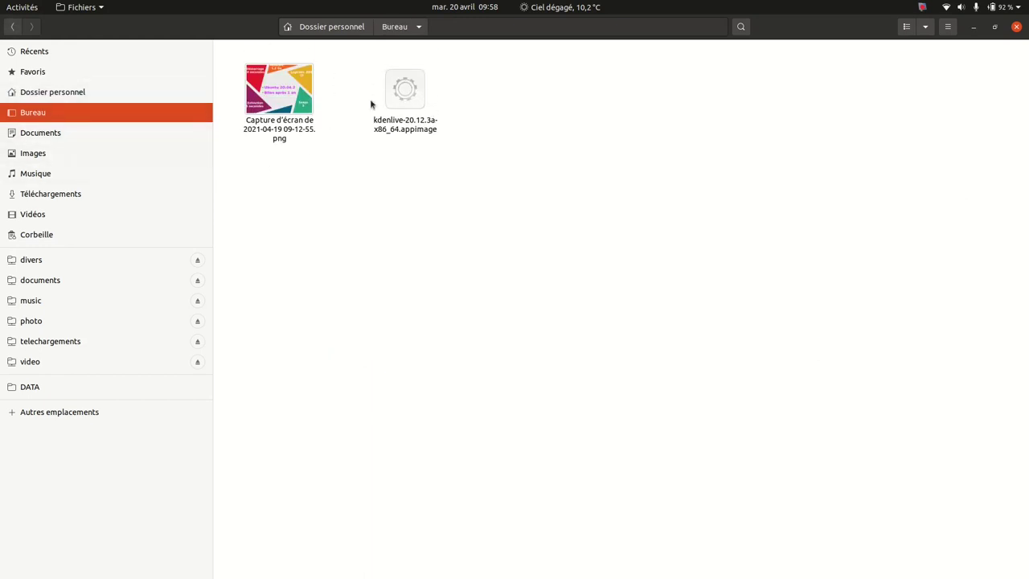
right_click(412, 118)
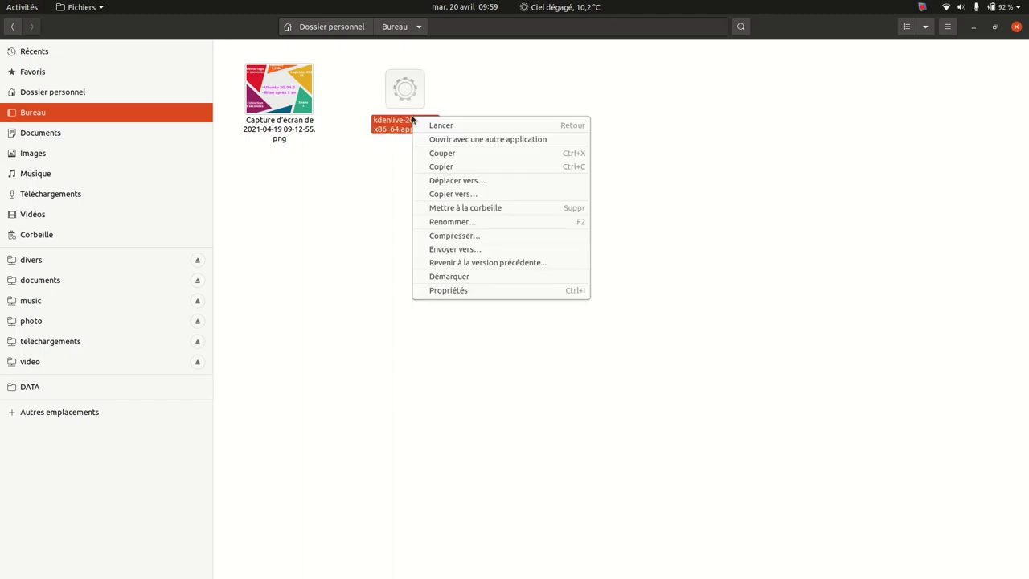
left_click(452, 291)
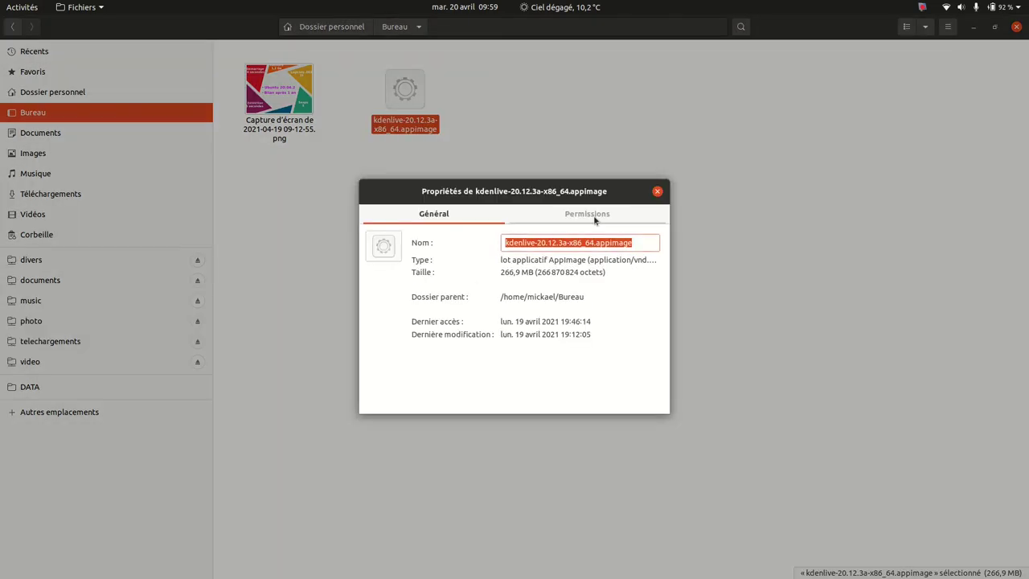
left_click(595, 218)
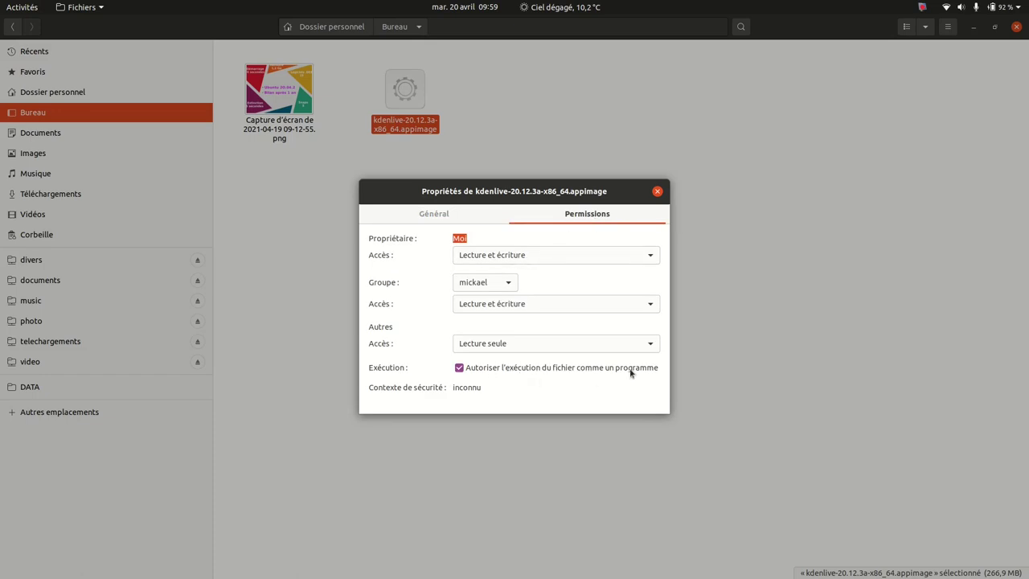
left_click(657, 192)
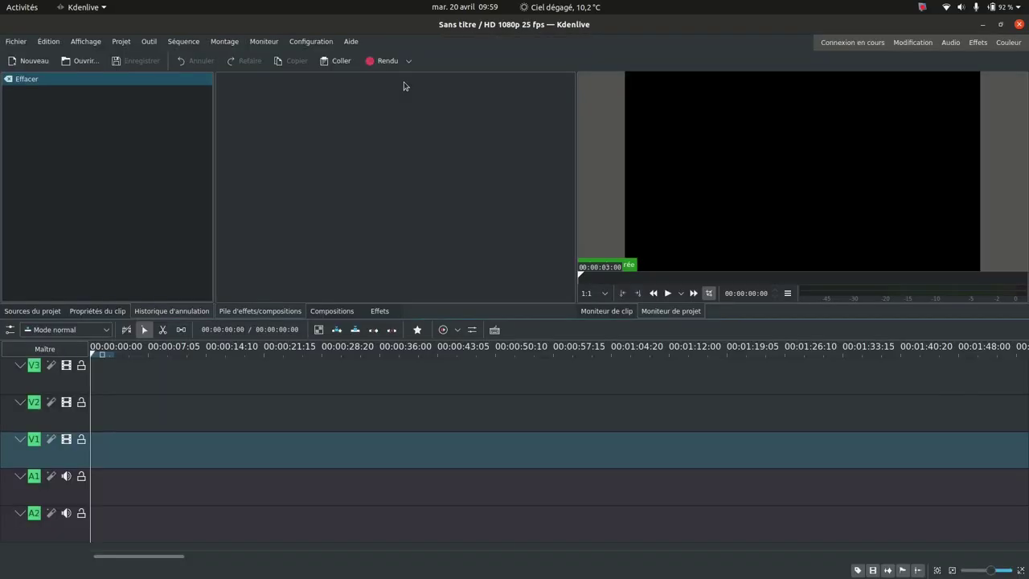
Open the recent project Ubuntu 20-04 le bilan.kdenlive in Kdenlive
left_click(13, 43)
mouse_move(74, 88)
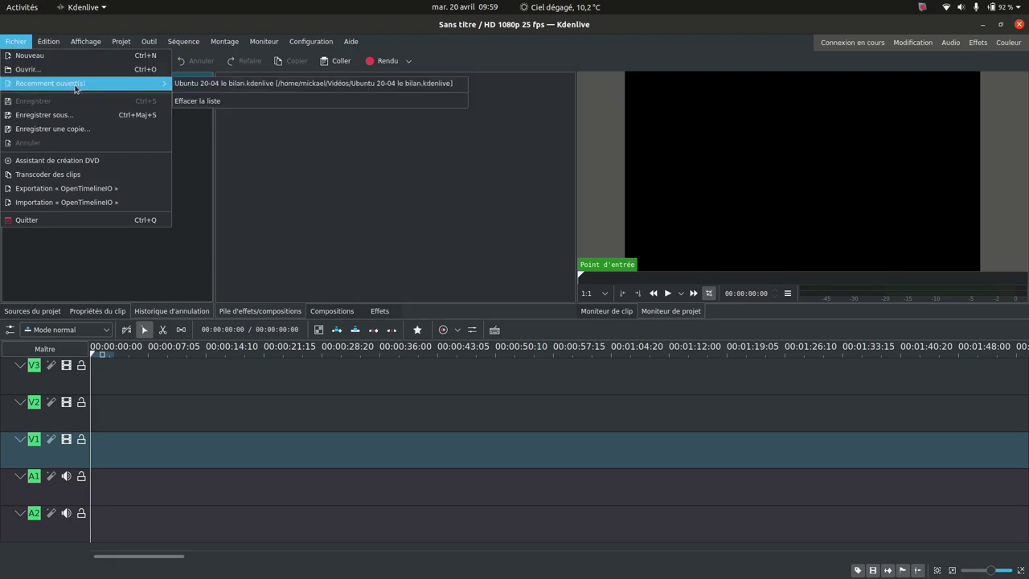
left_click(222, 84)
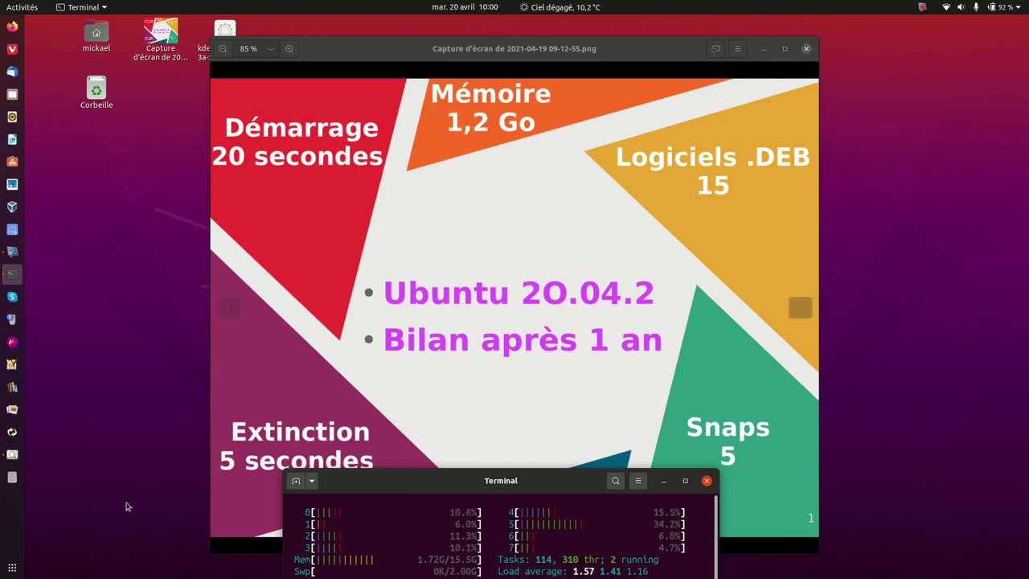
Close the screenshot in the image viewer and move the Terminal window up so that its full process list shows
left_click(808, 50)
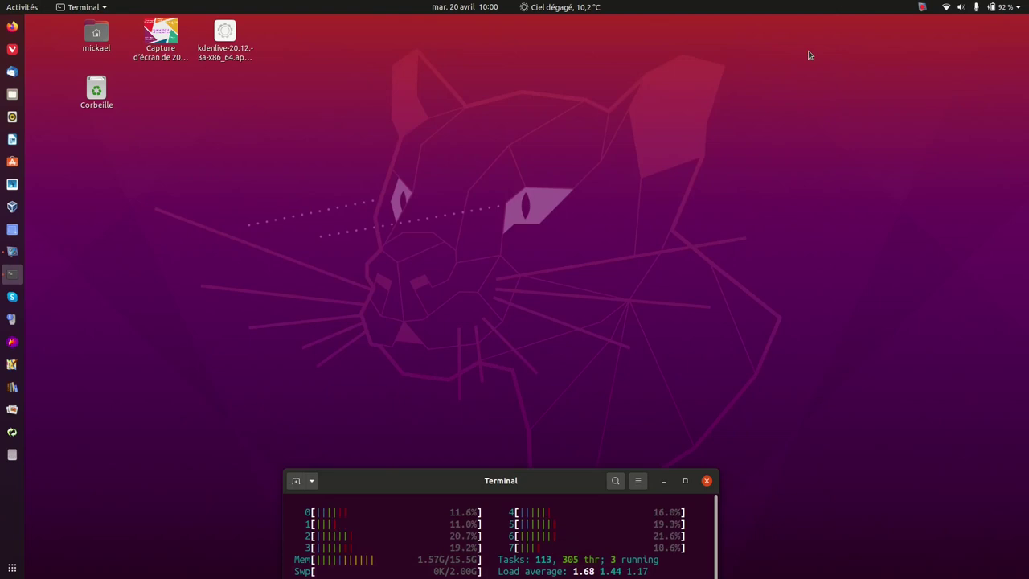
left_click_drag(463, 481, 464, 175)
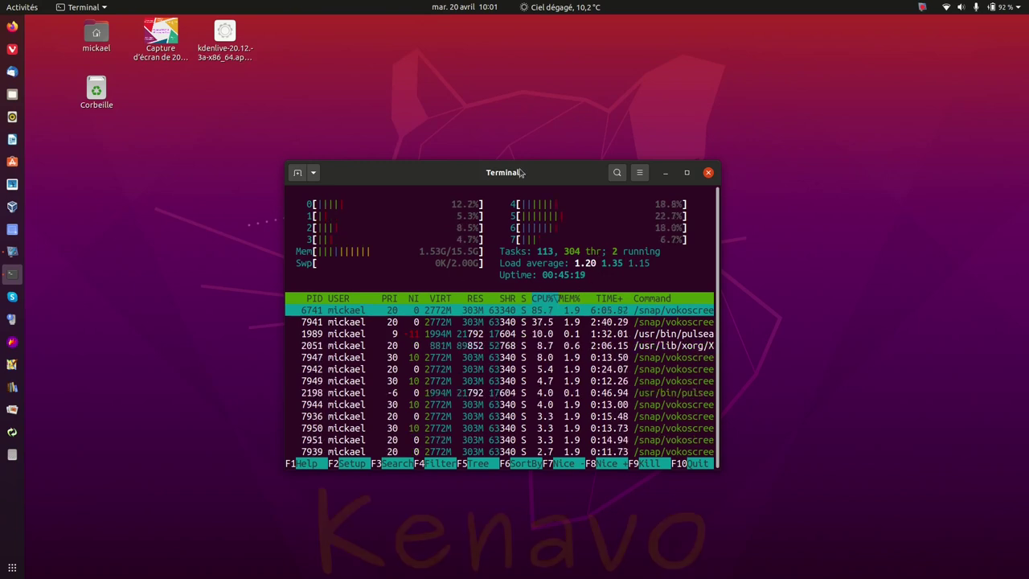
Launch the Vivaldi browser
left_click(12, 49)
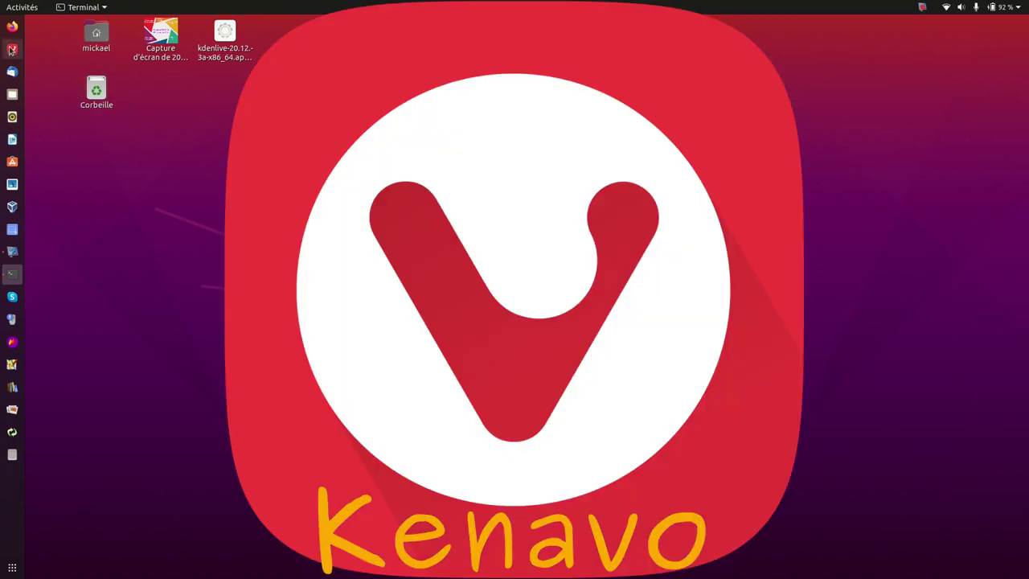